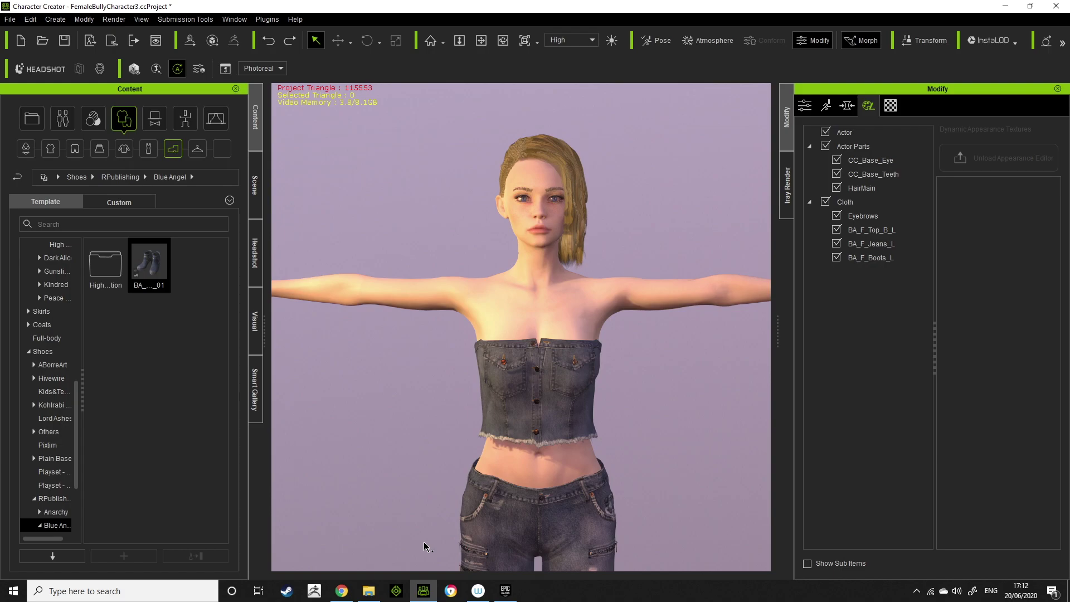
Examine the character's full outfit of denim top, ripped jeans and heeled boots from the front and side
scroll(560, 403, down, 4)
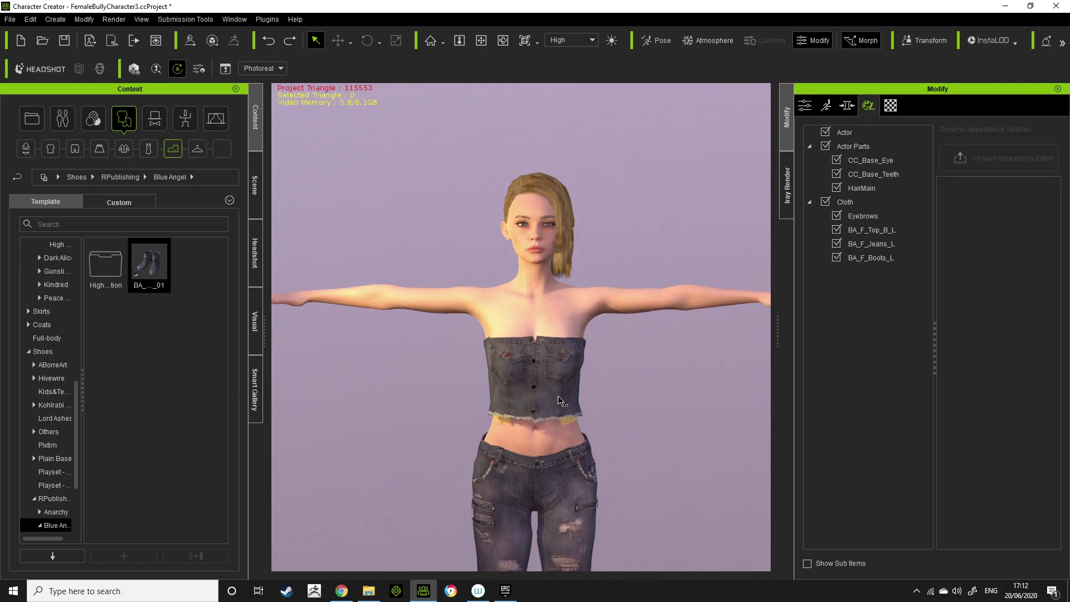
middle_drag(600, 494, 599, 319)
scroll(599, 318, down, 2)
right_drag(599, 321, 317, 345)
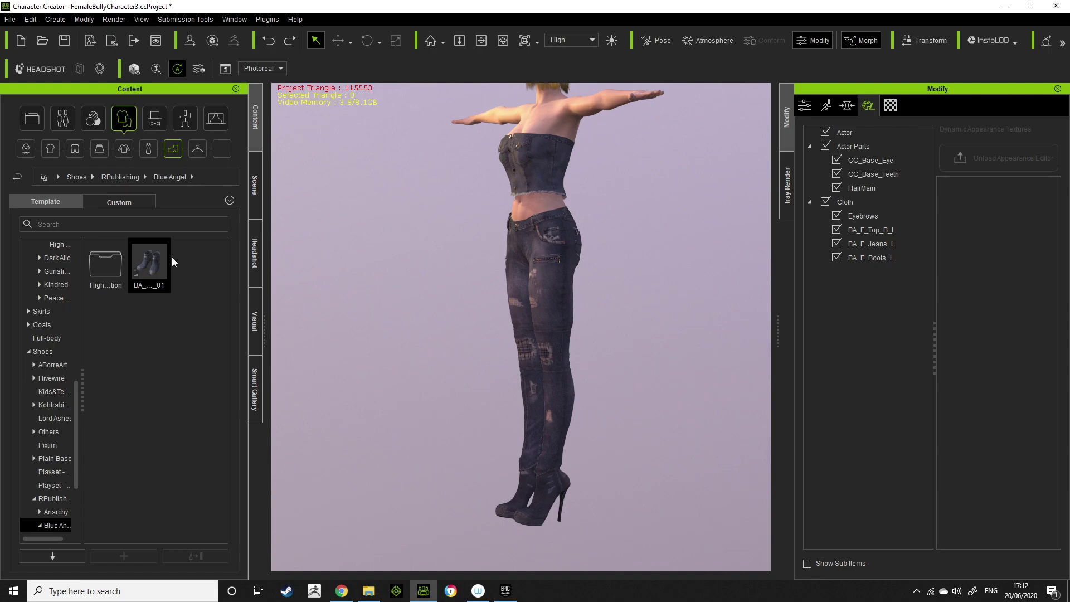
right_drag(600, 339, 728, 377)
scroll(596, 393, up, 5)
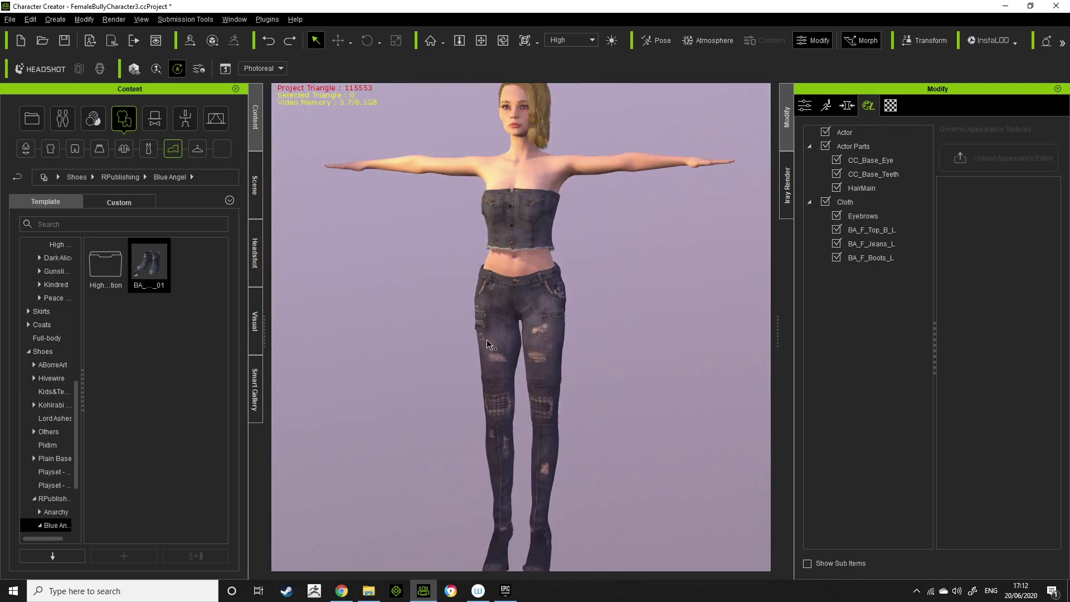
middle_drag(578, 255, 545, 434)
scroll(535, 268, up, 4)
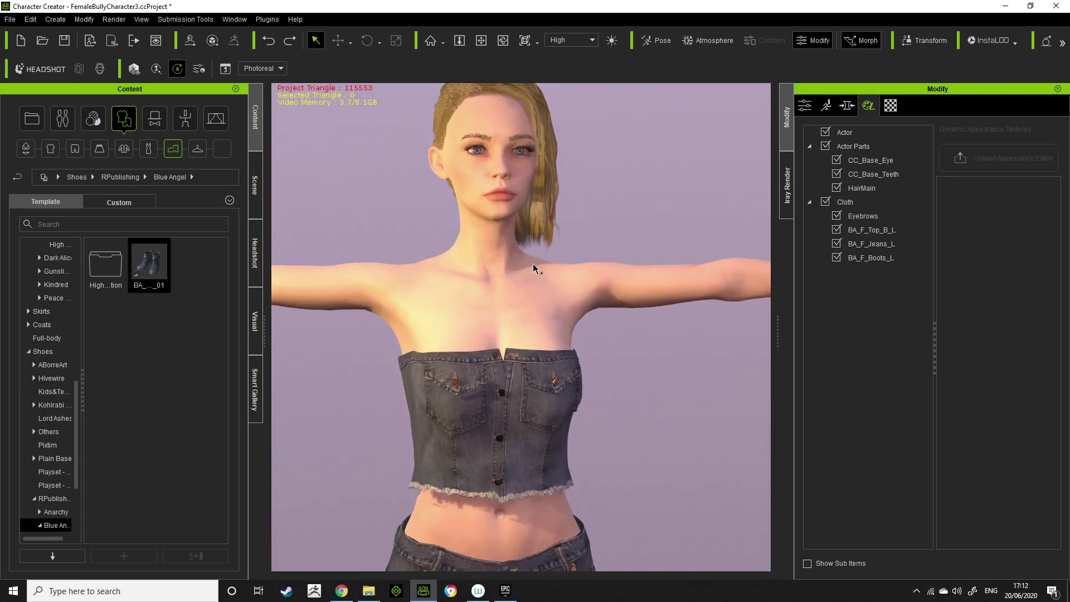
Examine the character's head, hair and shoulders from several angles
right_drag(467, 351, 716, 361)
scroll(582, 302, up, 2)
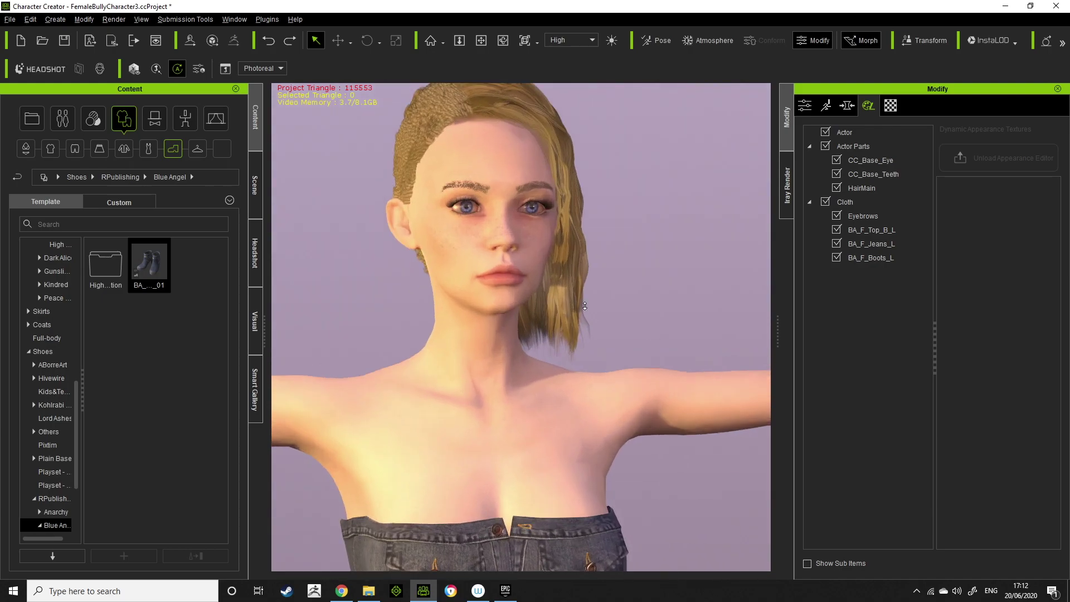
right_drag(533, 317, 763, 327)
scroll(656, 329, down, 2)
right_drag(657, 330, 349, 317)
right_drag(541, 322, 735, 318)
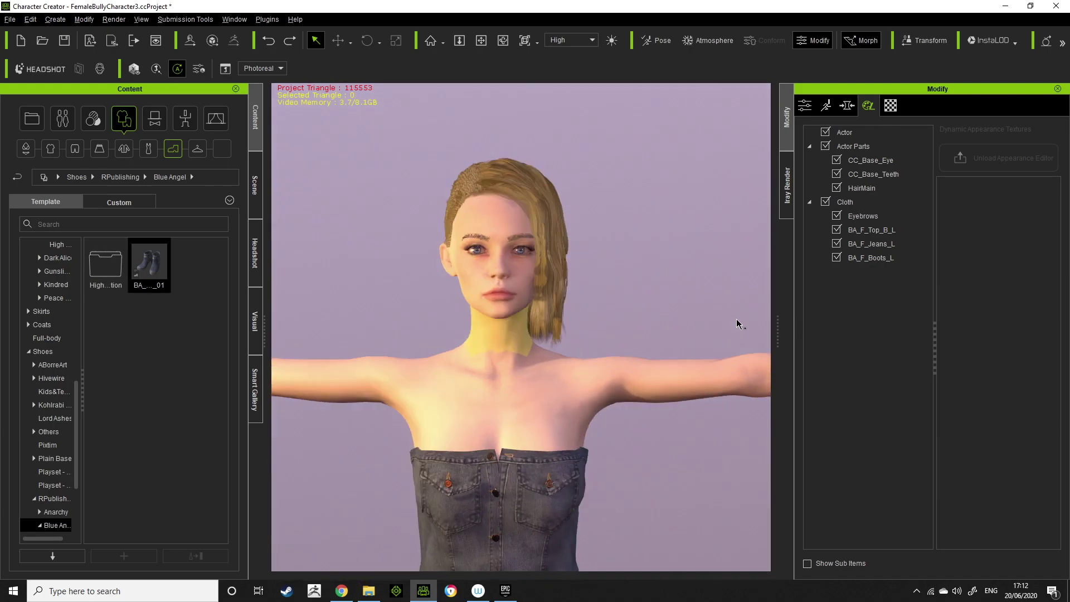
right_drag(591, 335, 664, 339)
scroll(616, 313, up, 2)
scroll(616, 313, up, 1)
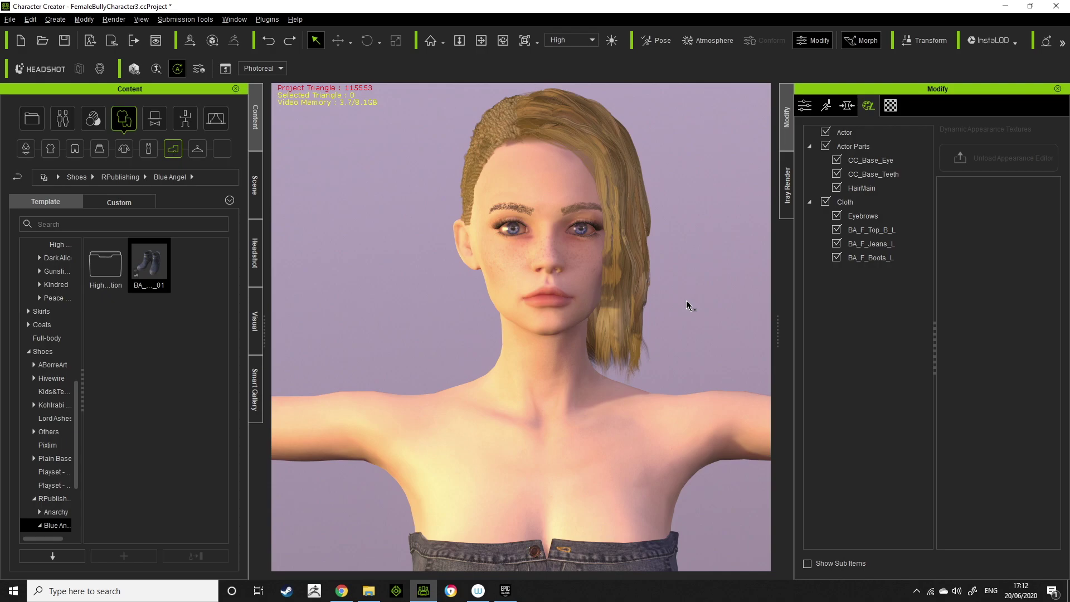
middle_drag(688, 304, 672, 316)
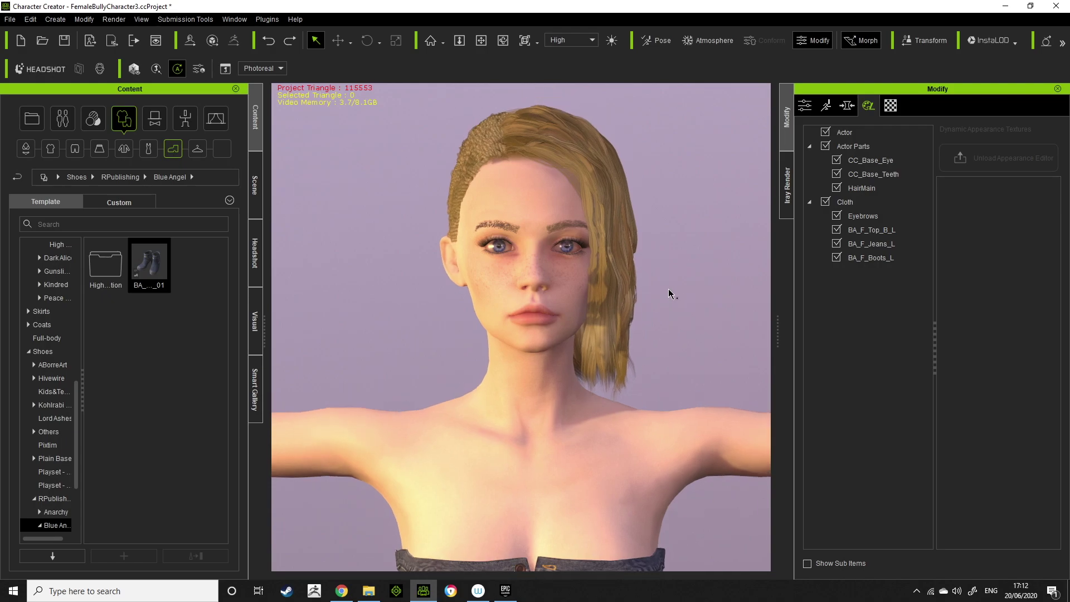
right_drag(580, 279, 296, 224)
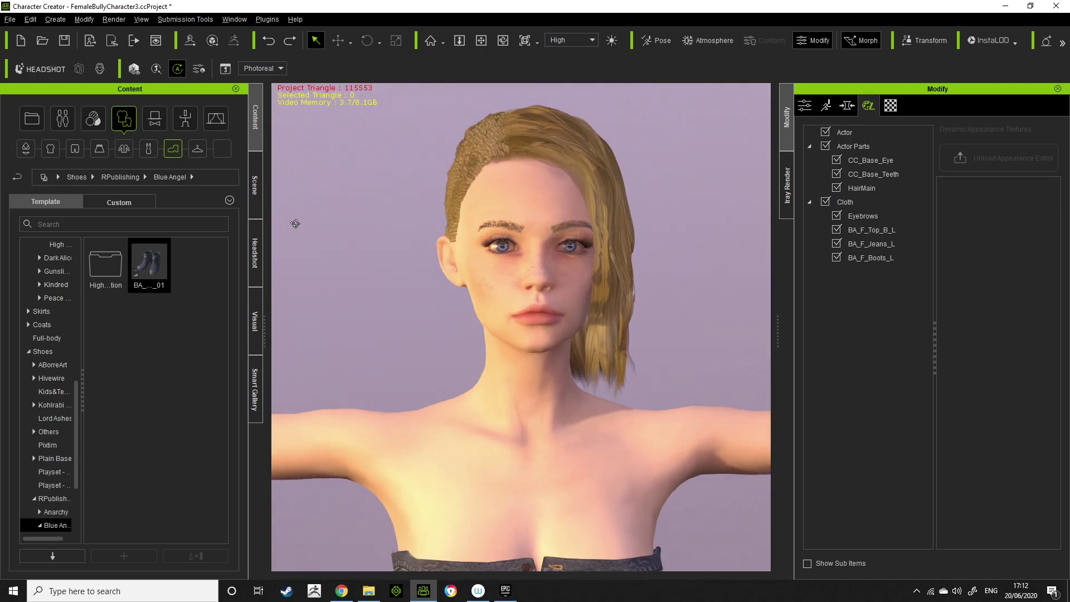
click(584, 221)
click(689, 227)
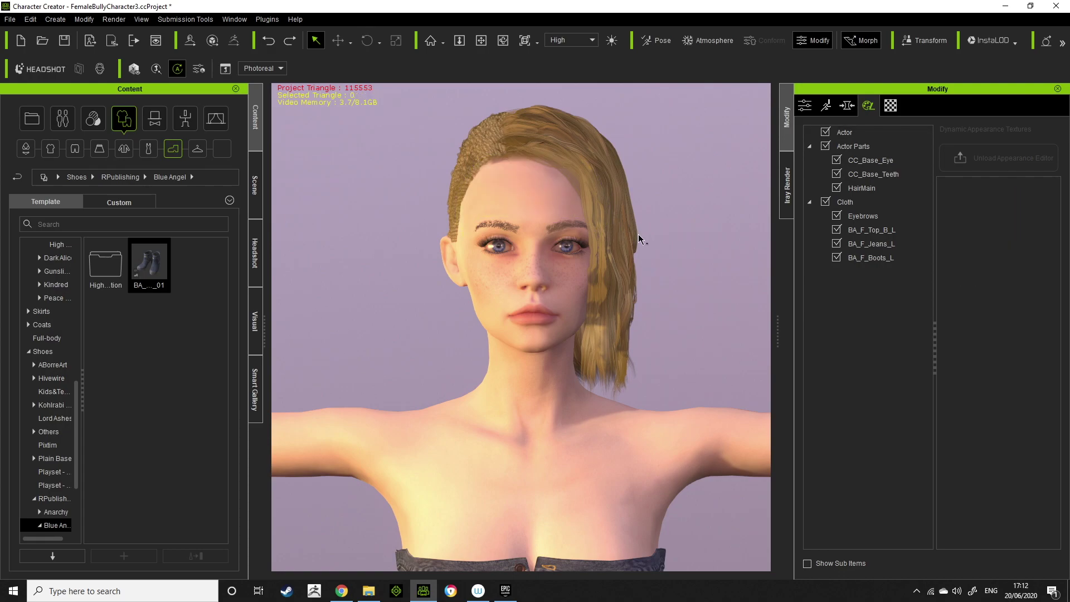
Examine the character's face up close, checking the eyebrows, eyelashes and skin detail
scroll(637, 234, up, 3)
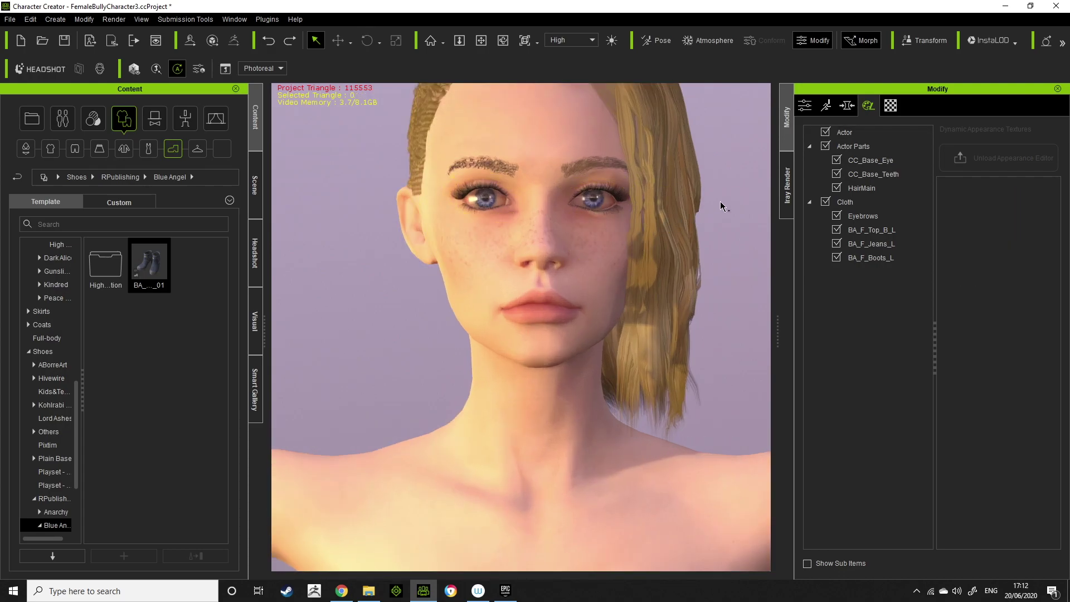
middle_drag(604, 206, 582, 238)
right_drag(582, 238, 717, 248)
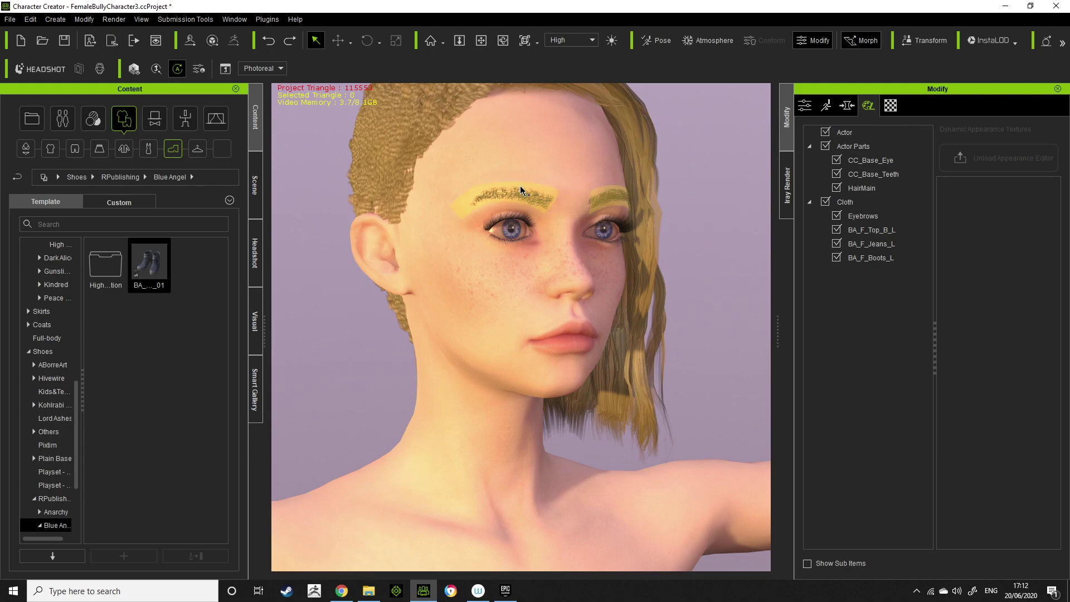
right_drag(726, 221, 602, 219)
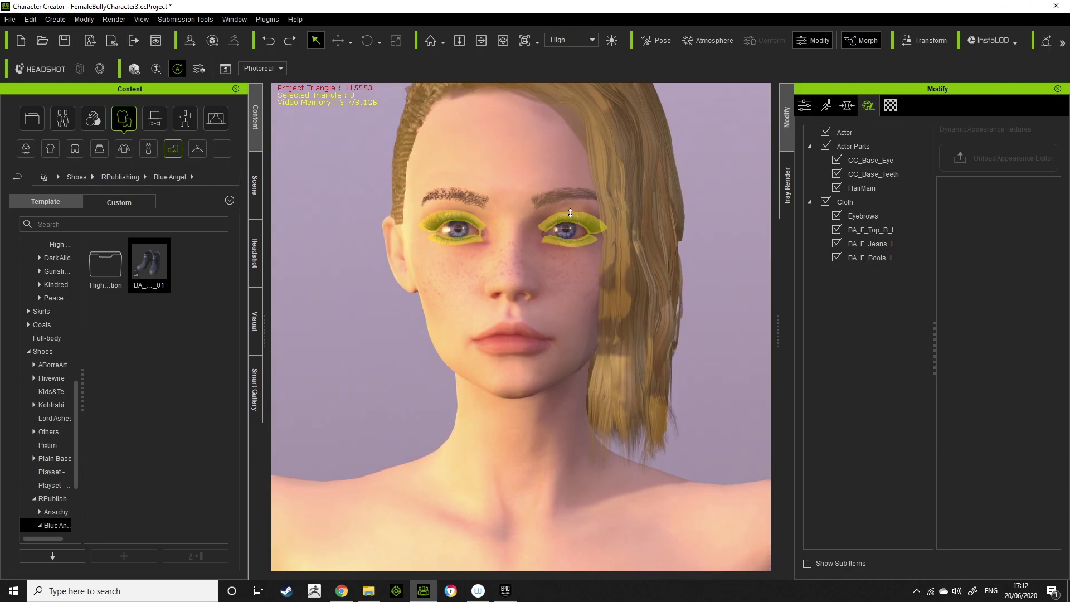
scroll(602, 219, up, 5)
middle_drag(602, 219, 629, 309)
scroll(639, 150, down, 3)
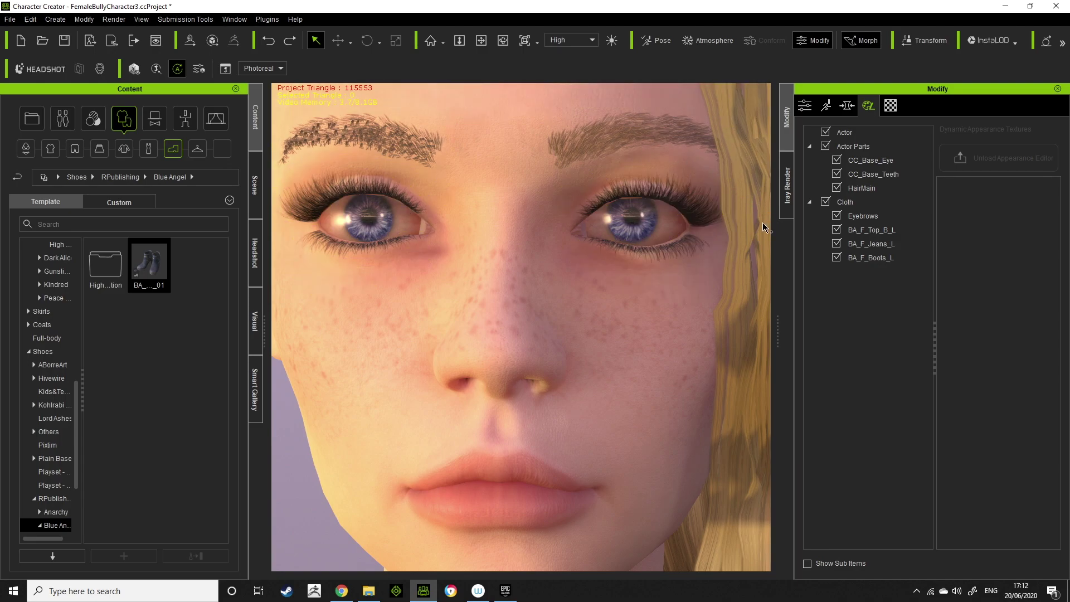
scroll(609, 226, down, 3)
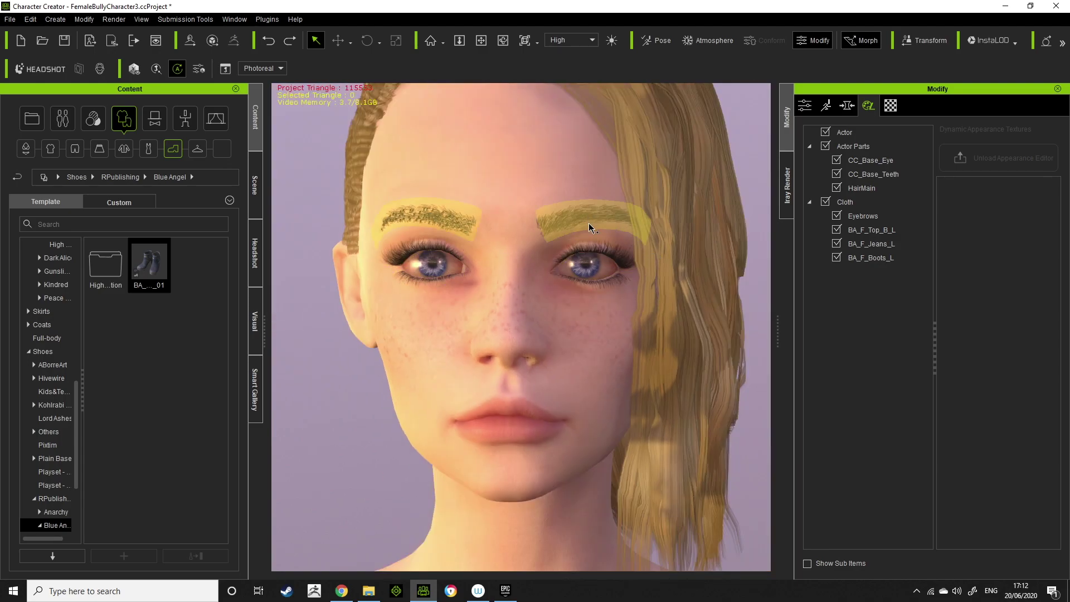
click(587, 221)
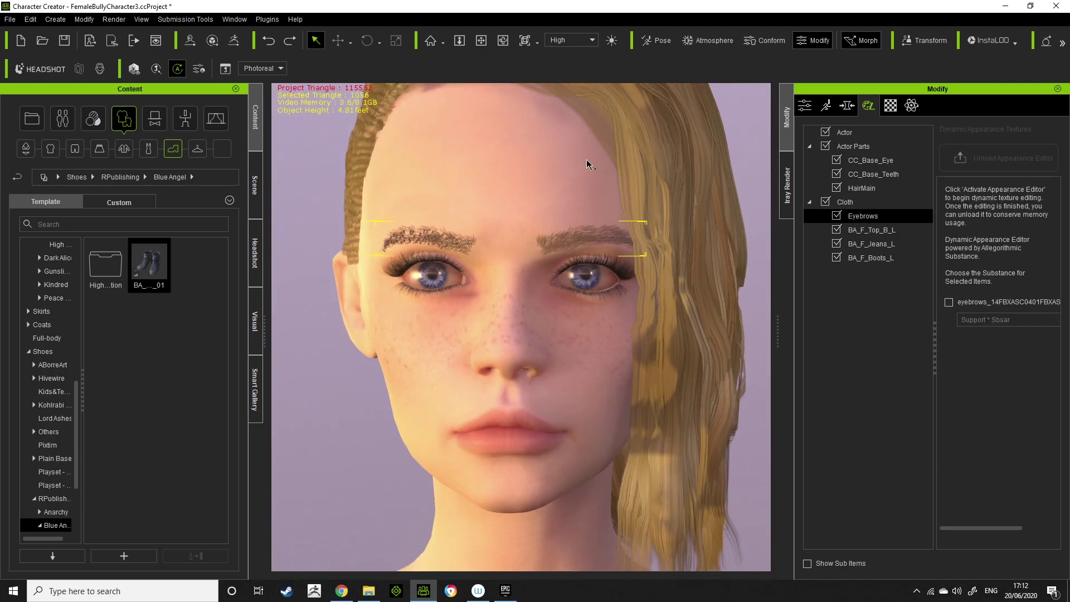
key(ctrl+z)
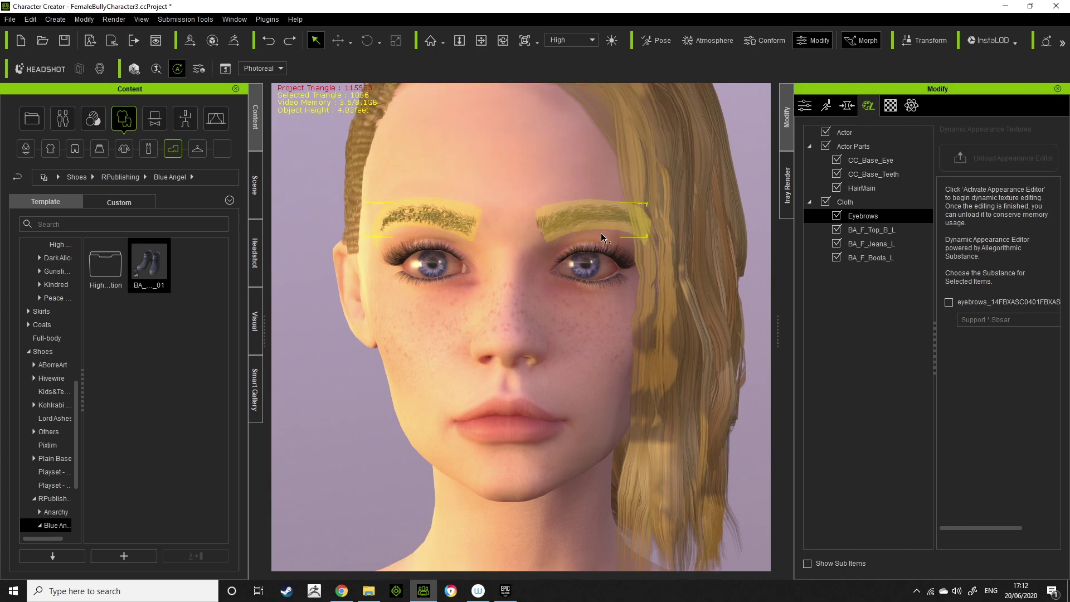
scroll(667, 252, down, 5)
click(665, 253)
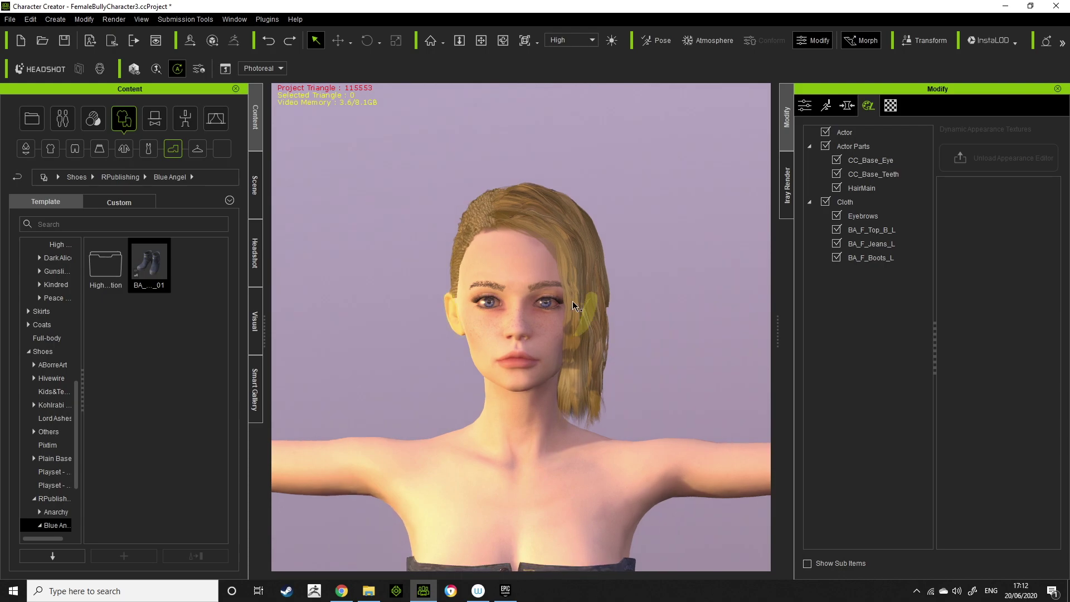
Select the Eyebrows cloth item in the scene and review its Transfer Skin Weights template presets without choosing a file
scroll(574, 300, up, 3)
click(254, 185)
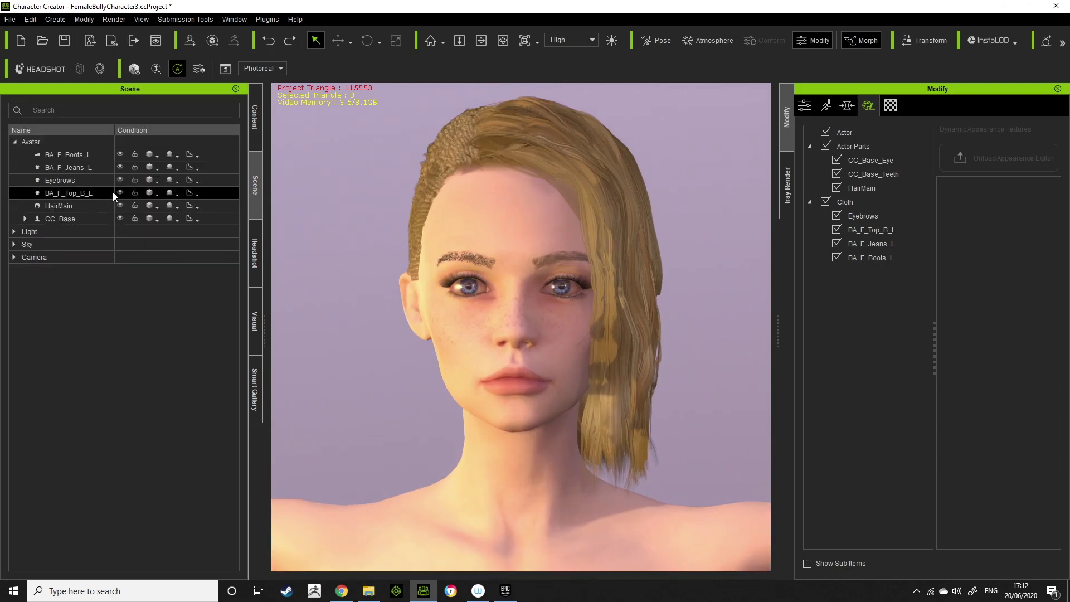
click(89, 178)
click(805, 105)
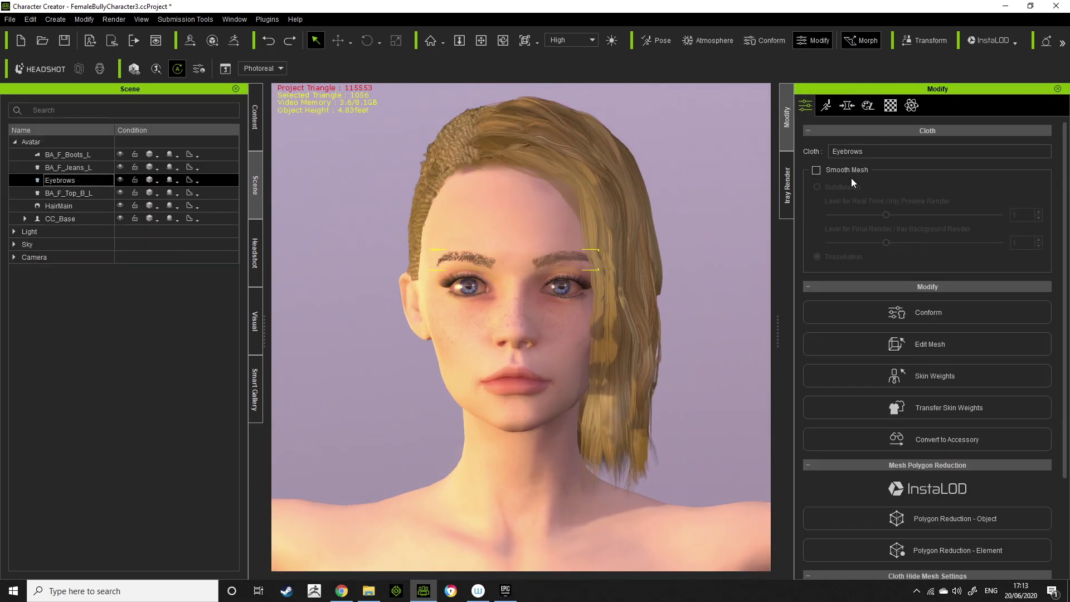
click(951, 403)
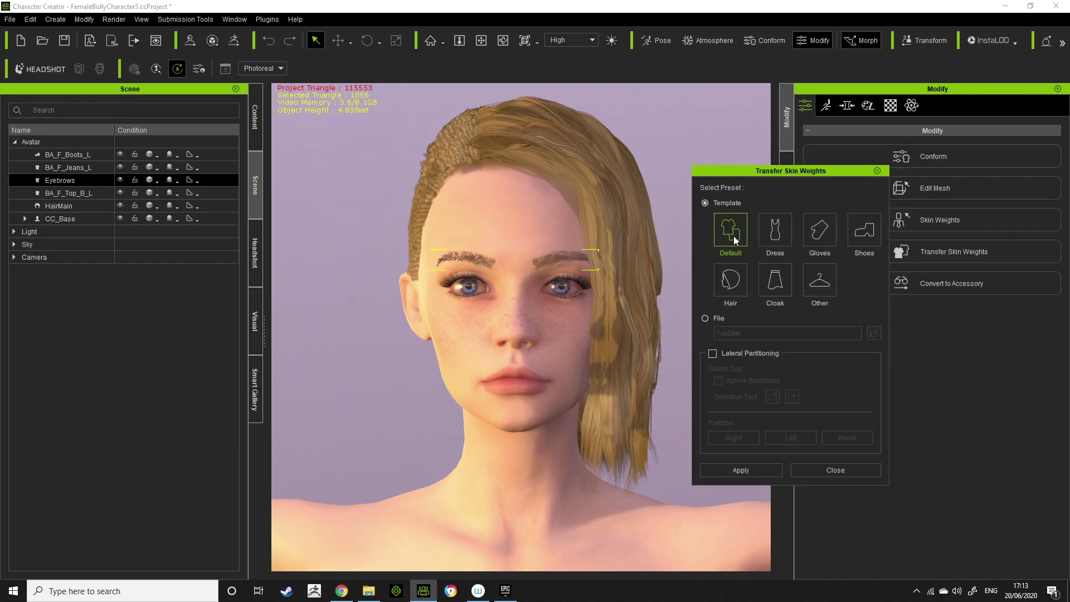
click(830, 466)
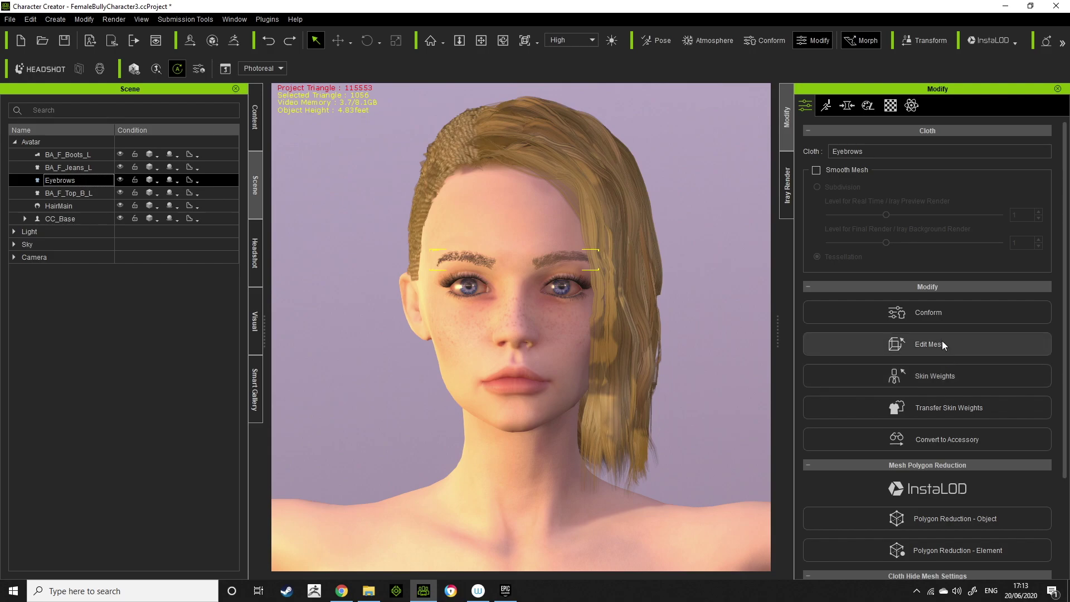
Inspect the eyebrows' skin weights on CC_Base_FacialBone by selecting all their vertices, and leave weight editing with nothing selected
click(960, 375)
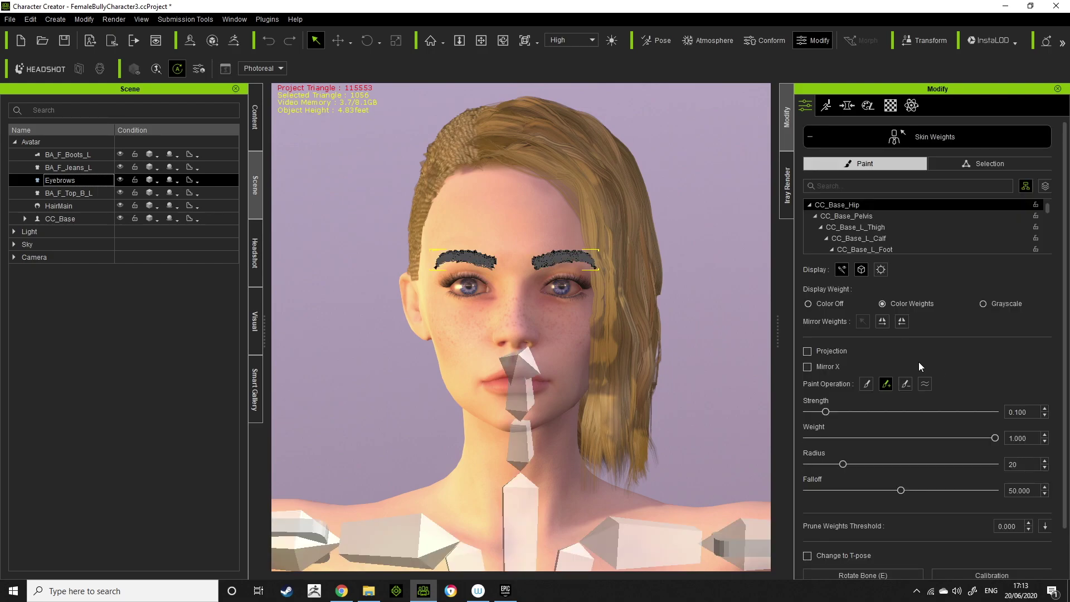
click(526, 372)
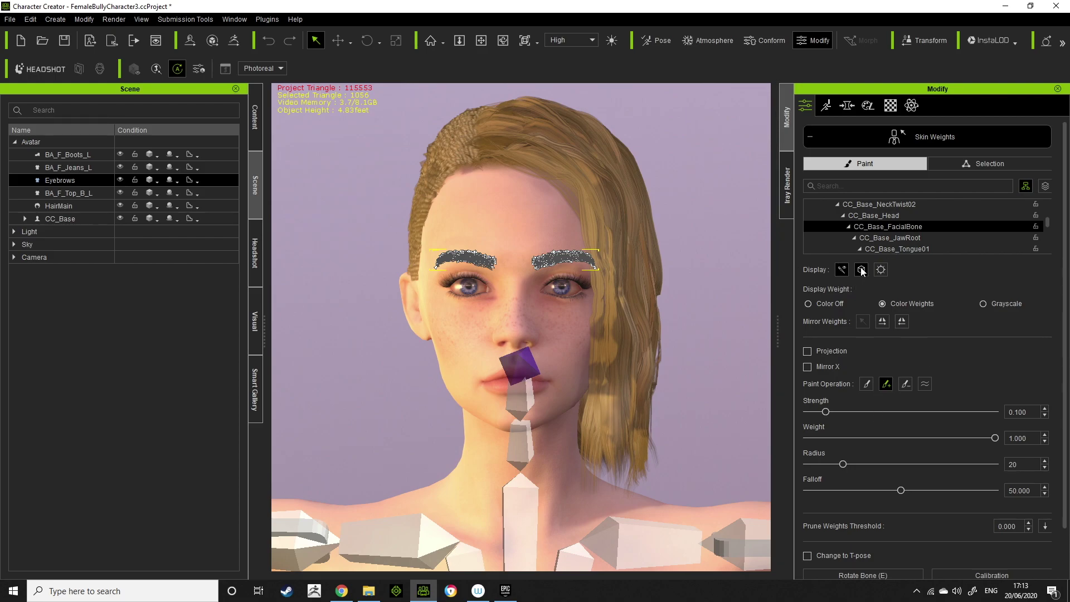
click(958, 164)
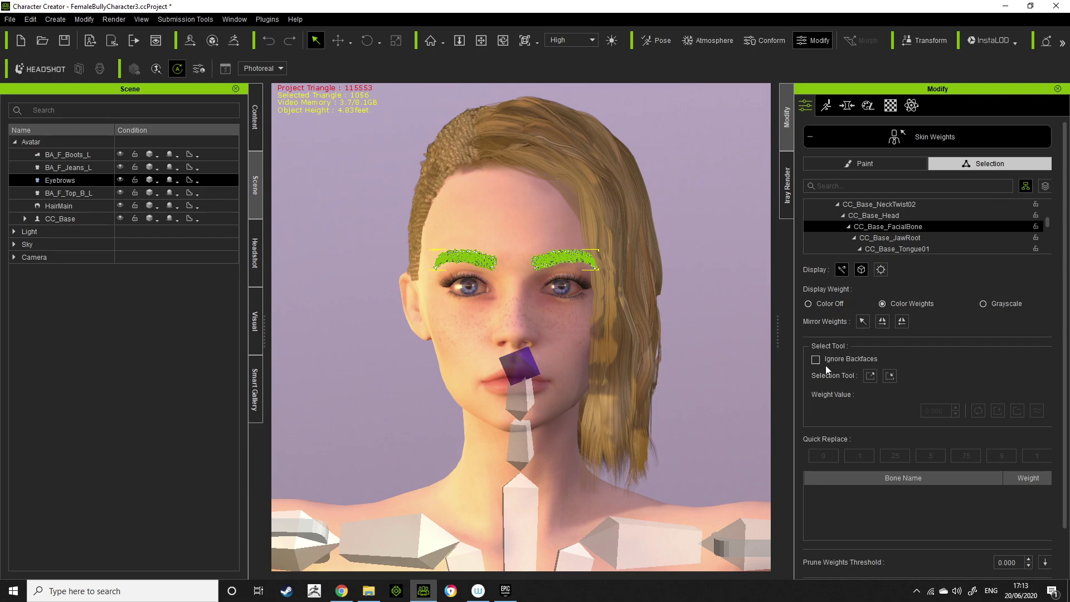
drag(368, 149, 726, 414)
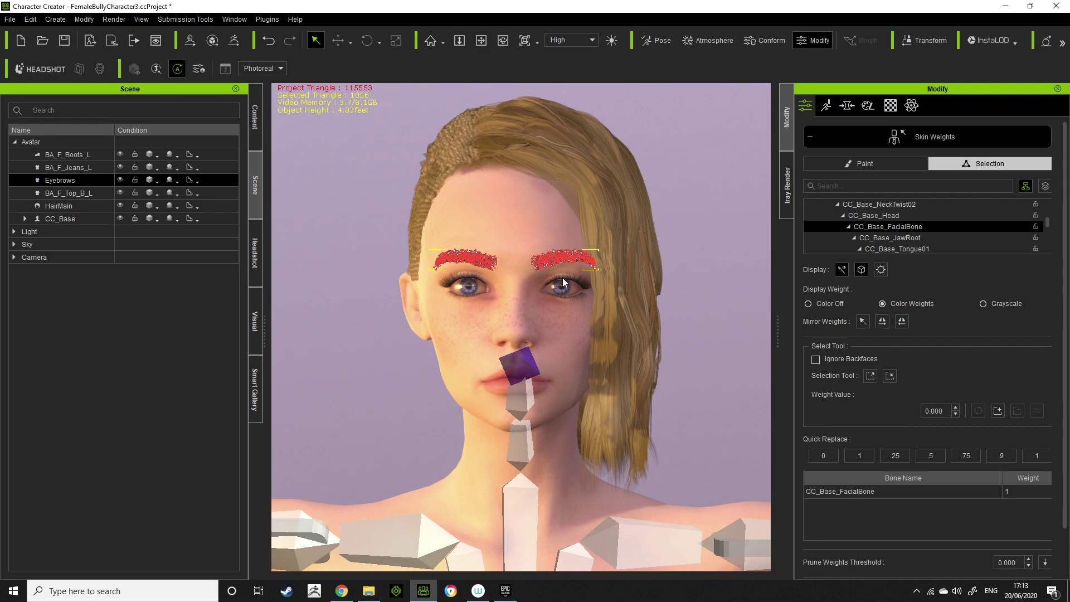
click(911, 134)
click(730, 247)
Apply the UE4 open pose from the Motion templates to the character and check the lowered arms
scroll(730, 246, down, 3)
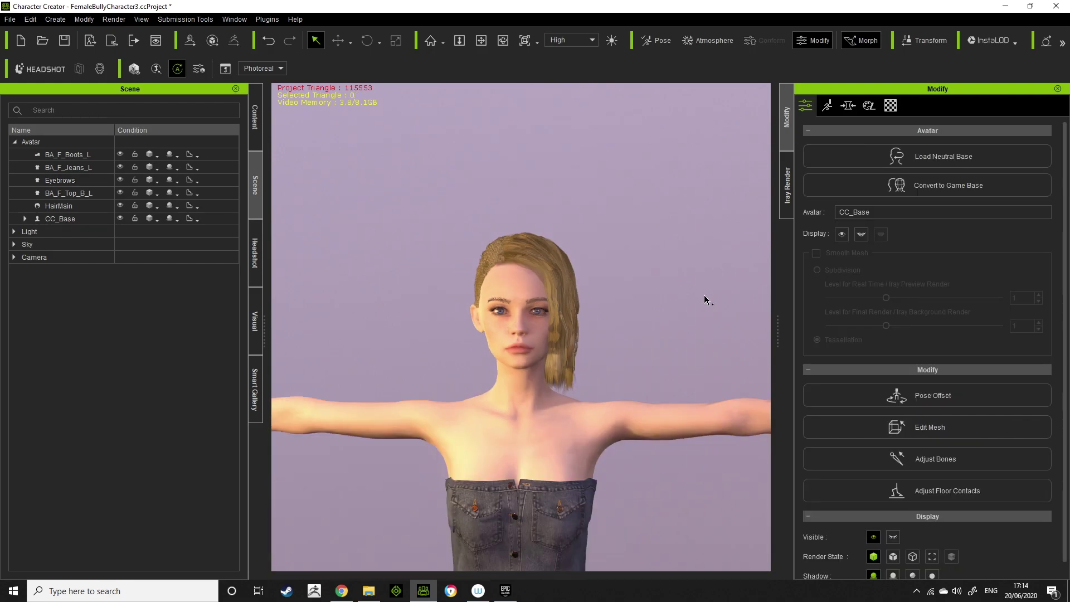
scroll(651, 358, up, 1)
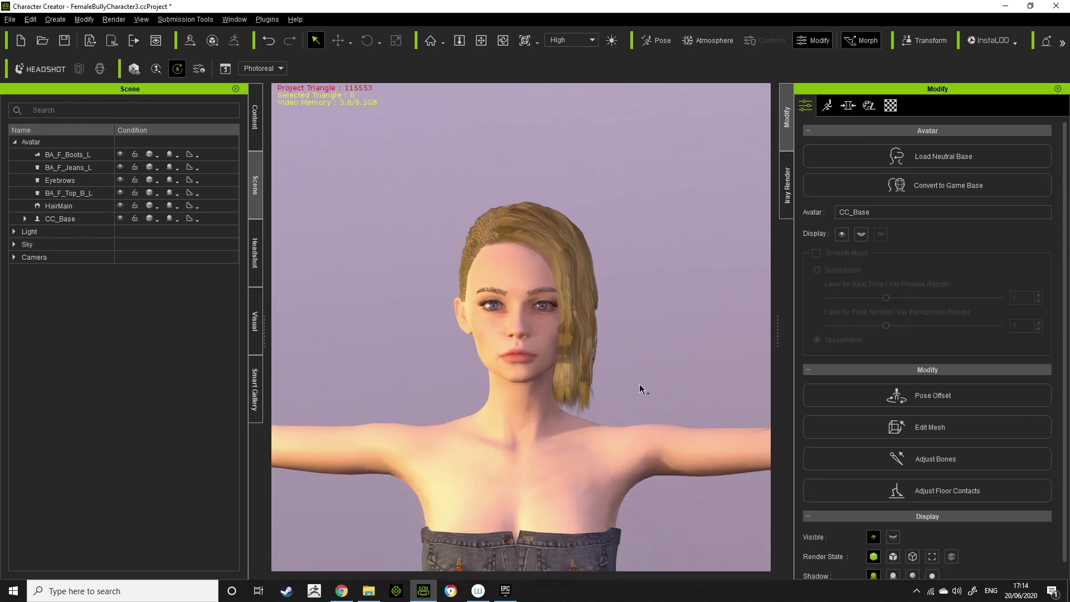
scroll(640, 383, down, 4)
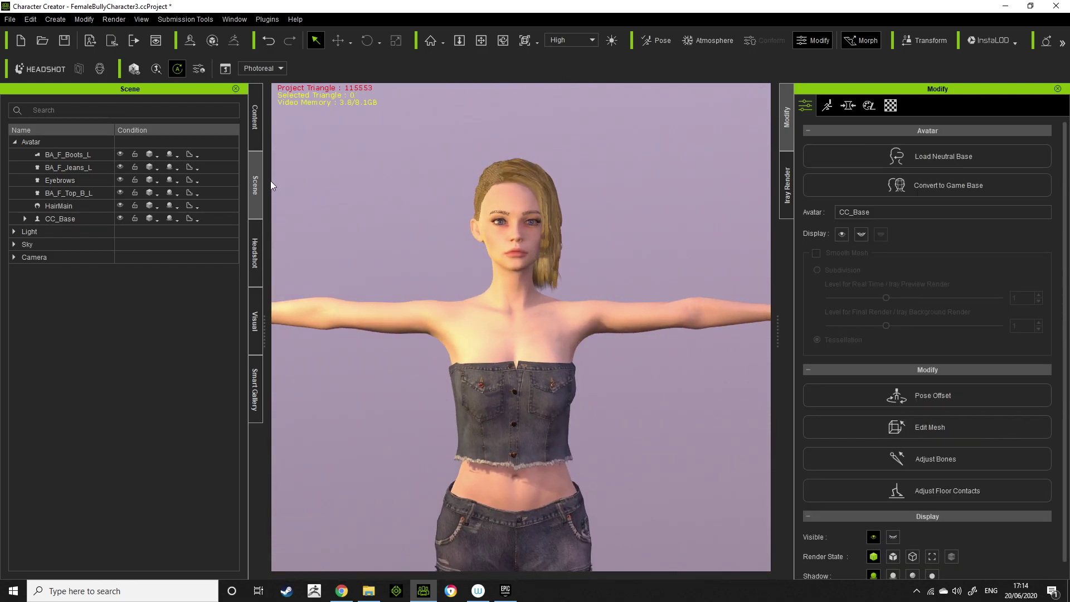
click(255, 112)
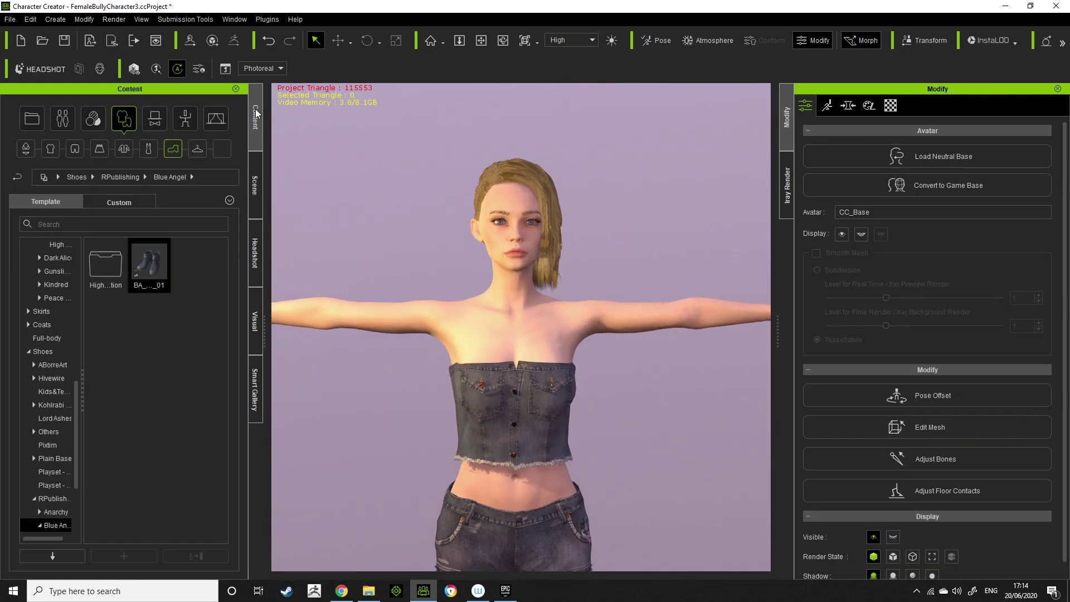
click(186, 121)
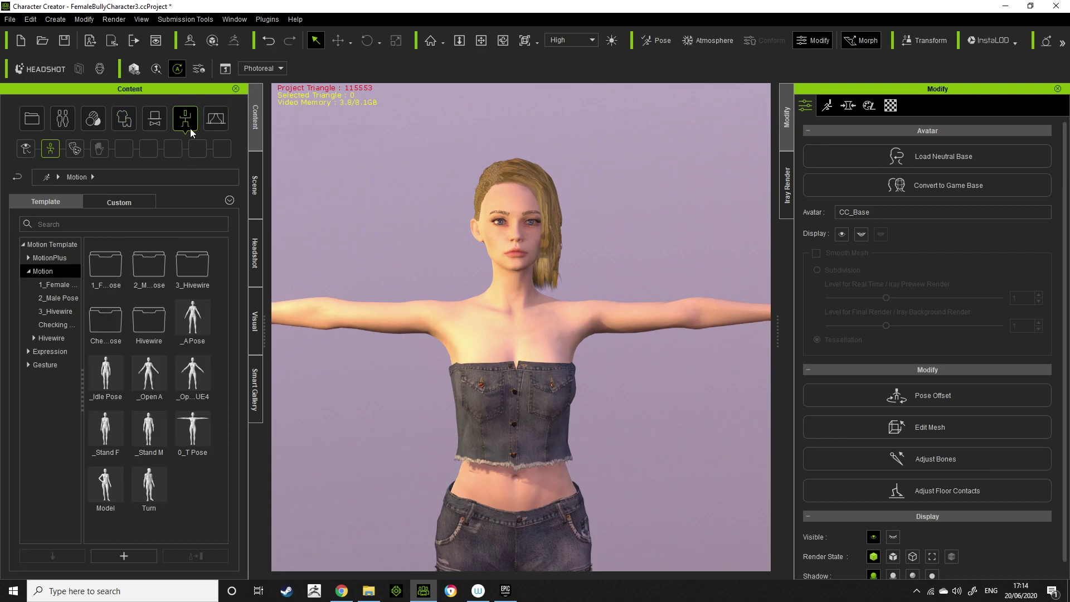
double_click(192, 382)
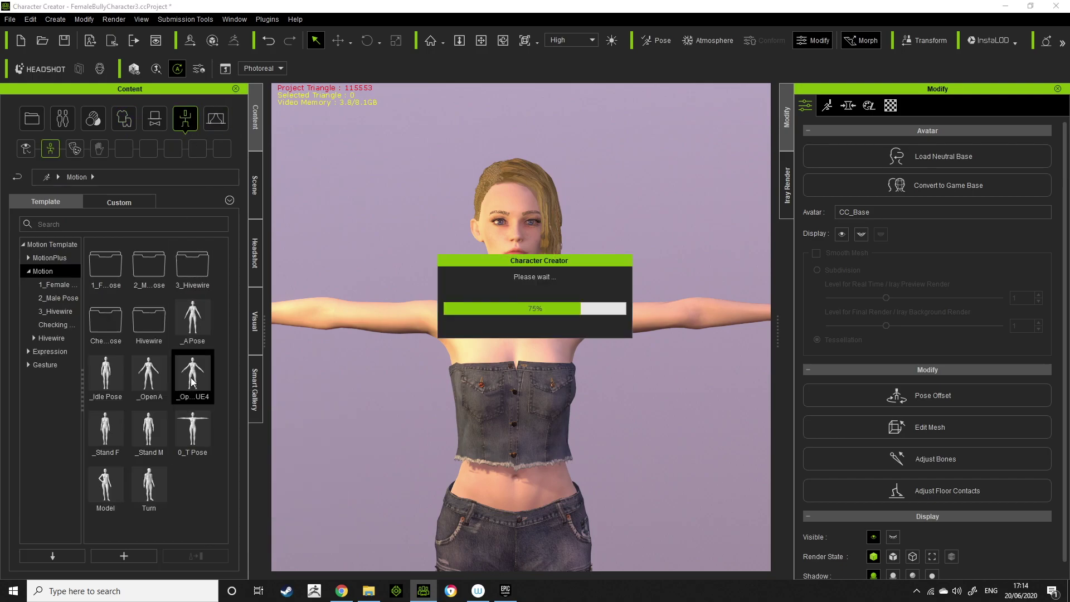
scroll(618, 332, down, 3)
right_drag(616, 334, 556, 351)
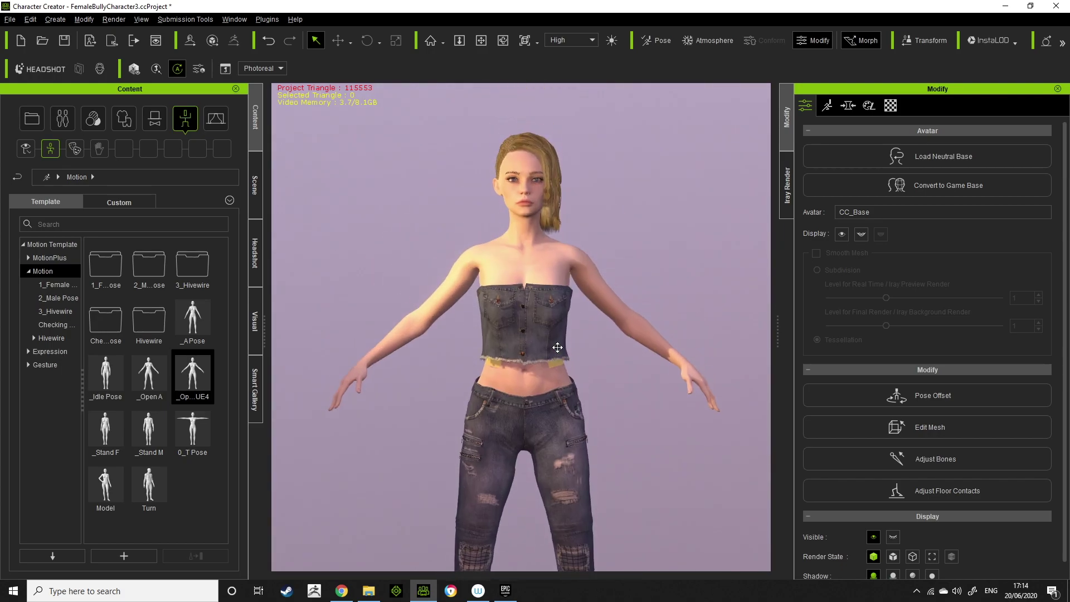
scroll(568, 340, up, 5)
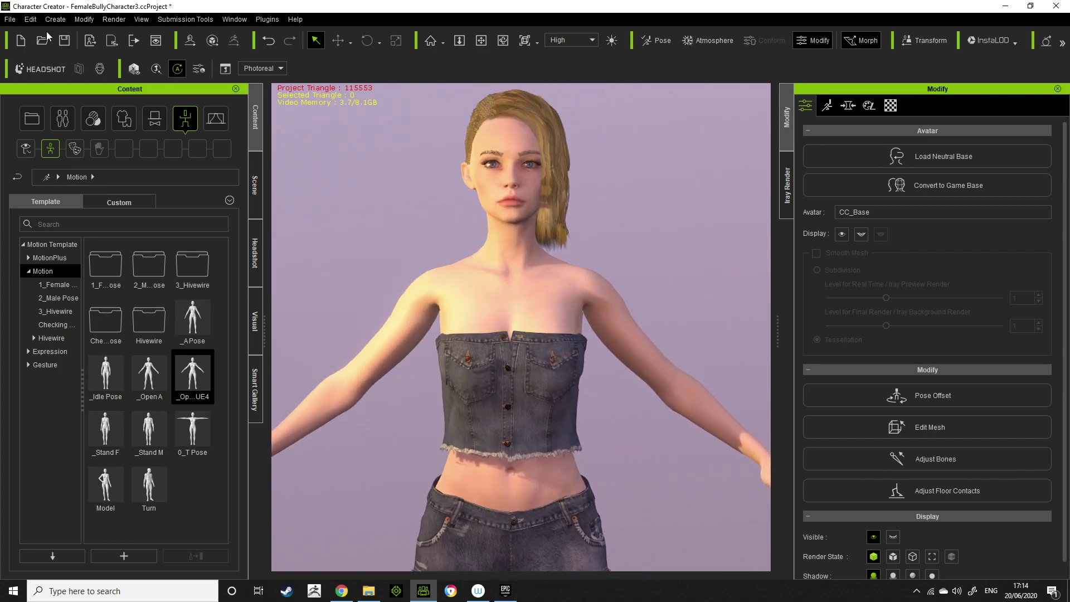
Open the FBX export settings for the character, choosing the Unreal target preset and the Mesh and Motion option
click(5, 21)
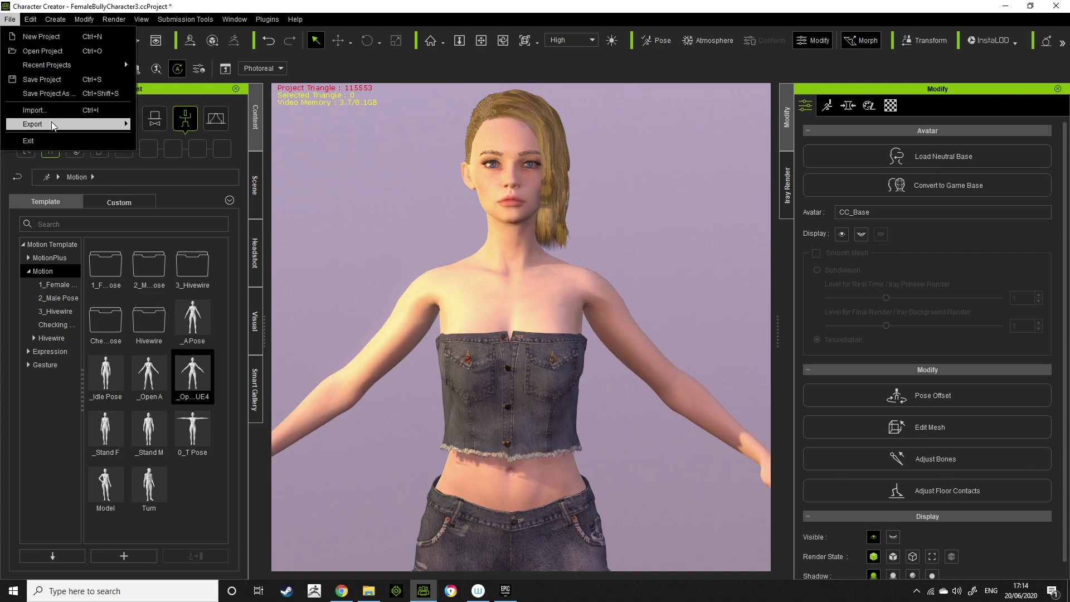
mouse_move(54, 125)
click(185, 185)
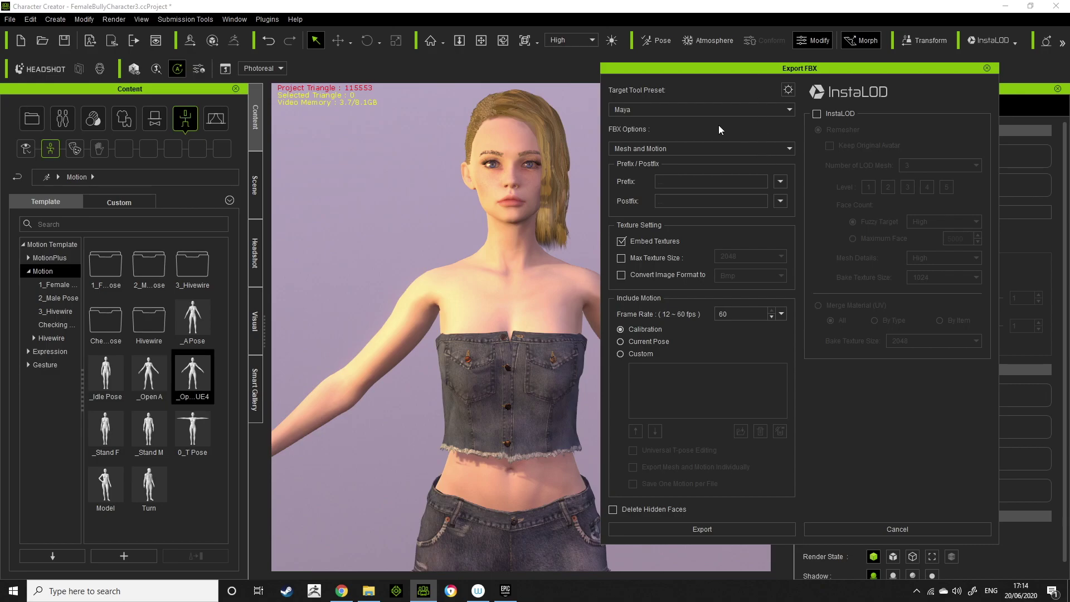
click(698, 111)
click(690, 149)
Set the FBX export to embedded textures, maximum texture size 4096, frame rate 30 and Current Pose motion
click(666, 241)
click(663, 259)
click(748, 260)
click(741, 309)
click(649, 341)
Enable InstaLOD with the Remesher and review the choices for the number of LOD meshes, keeping 3
click(828, 113)
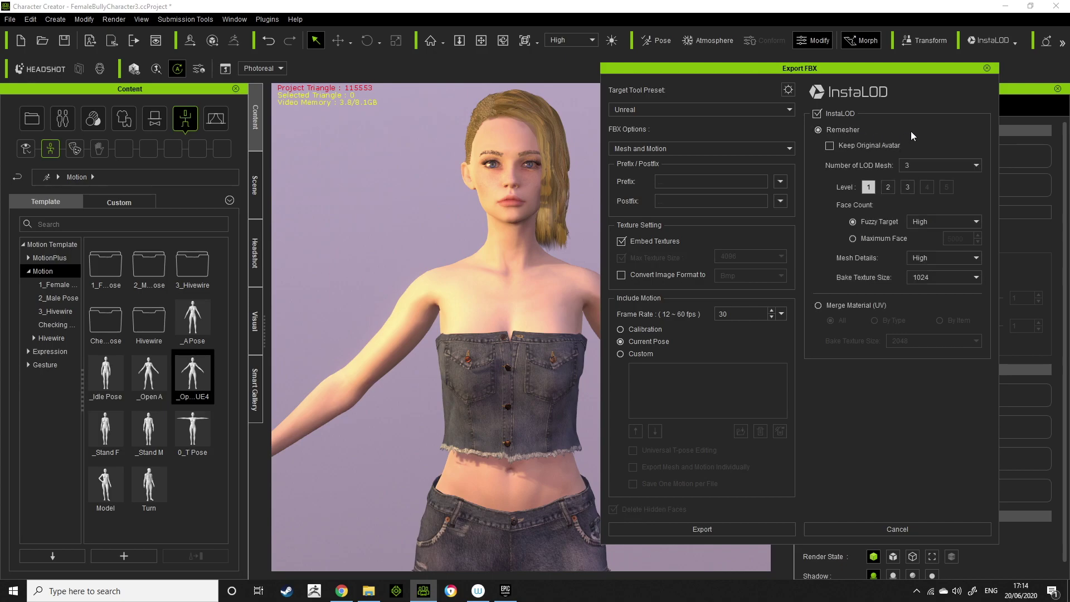
click(927, 165)
click(931, 167)
click(930, 166)
click(930, 133)
click(918, 163)
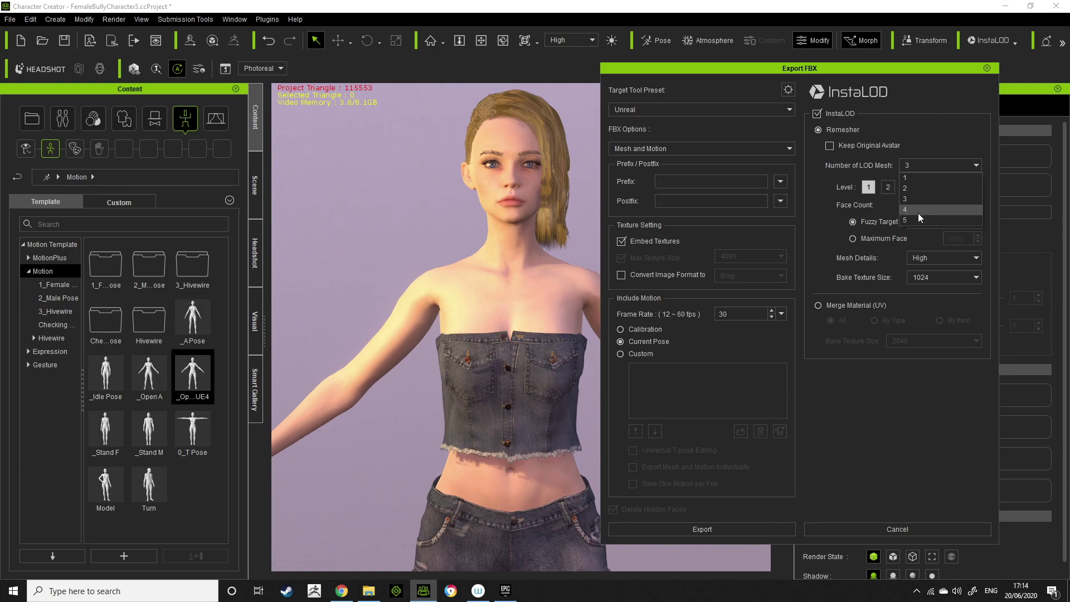
click(903, 140)
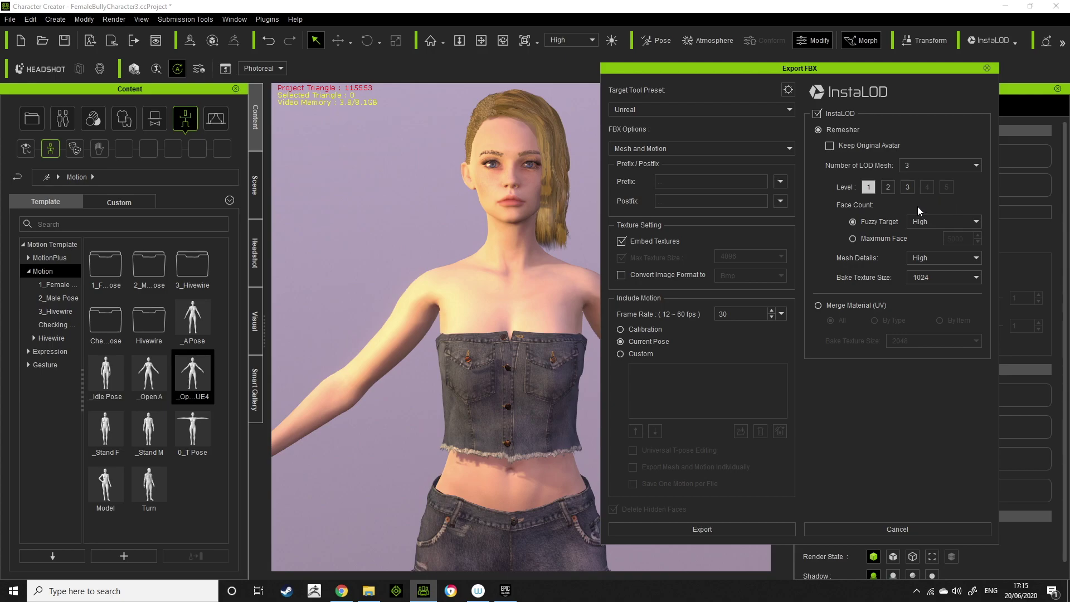
Switch InstaLOD to Merge Material (UV) By Item, check the bake texture sizes and select CC_Base in the scene list
click(836, 305)
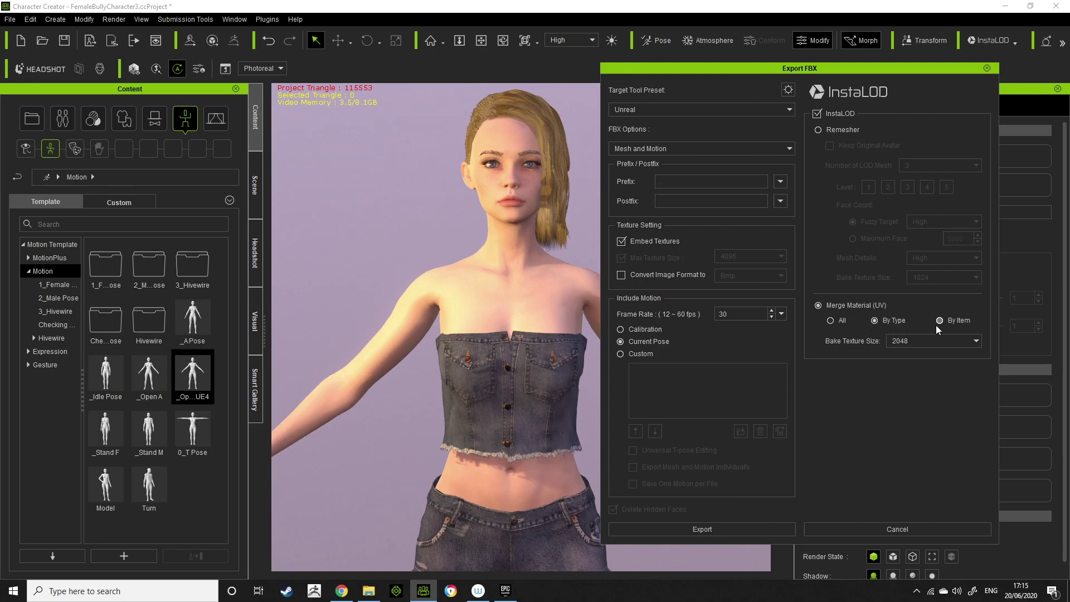
click(915, 340)
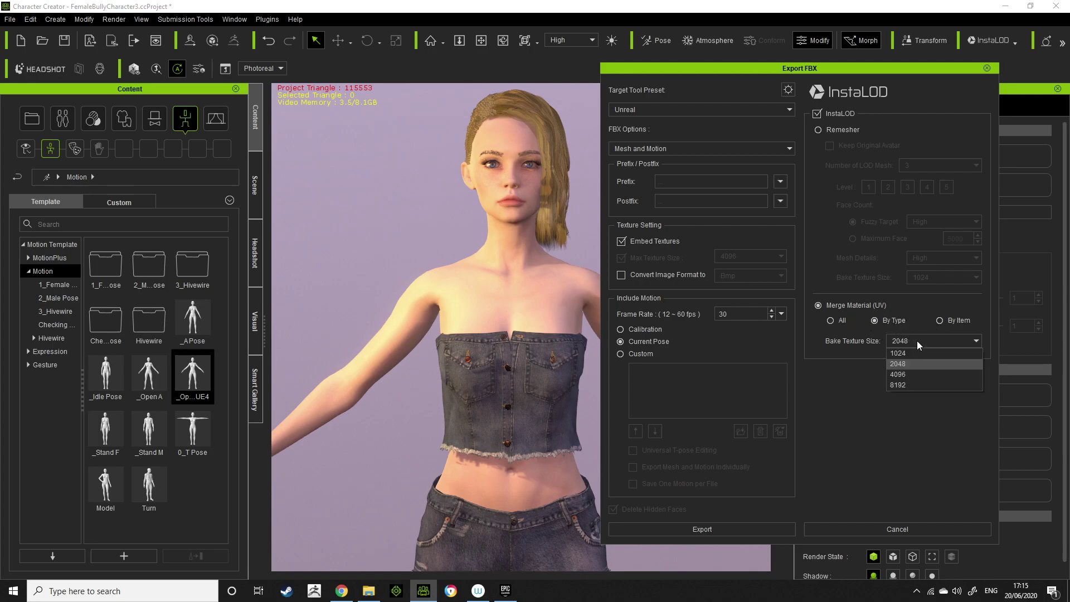
click(255, 184)
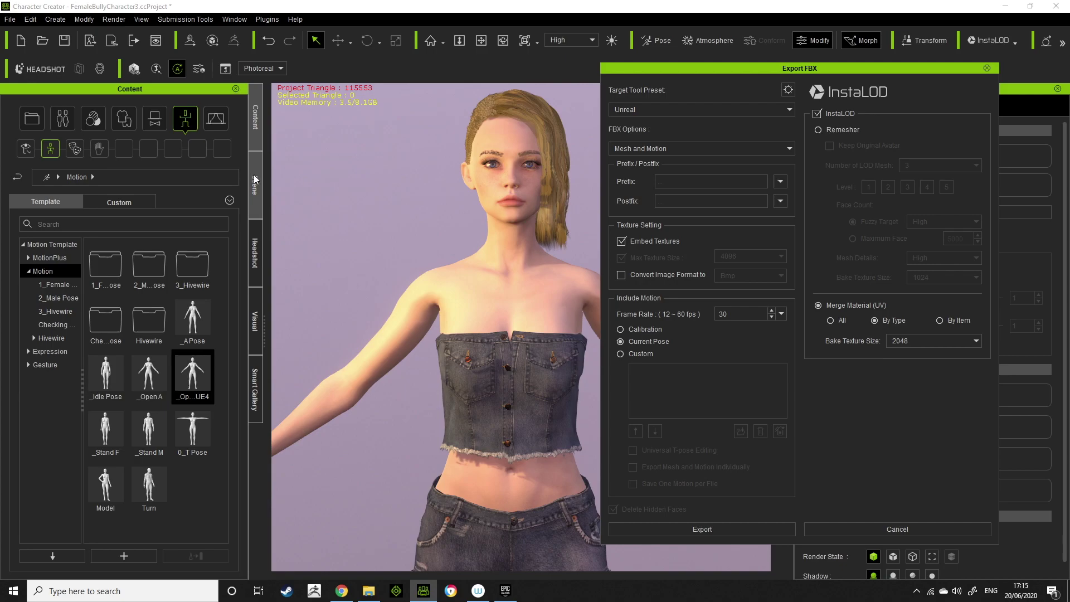
click(256, 184)
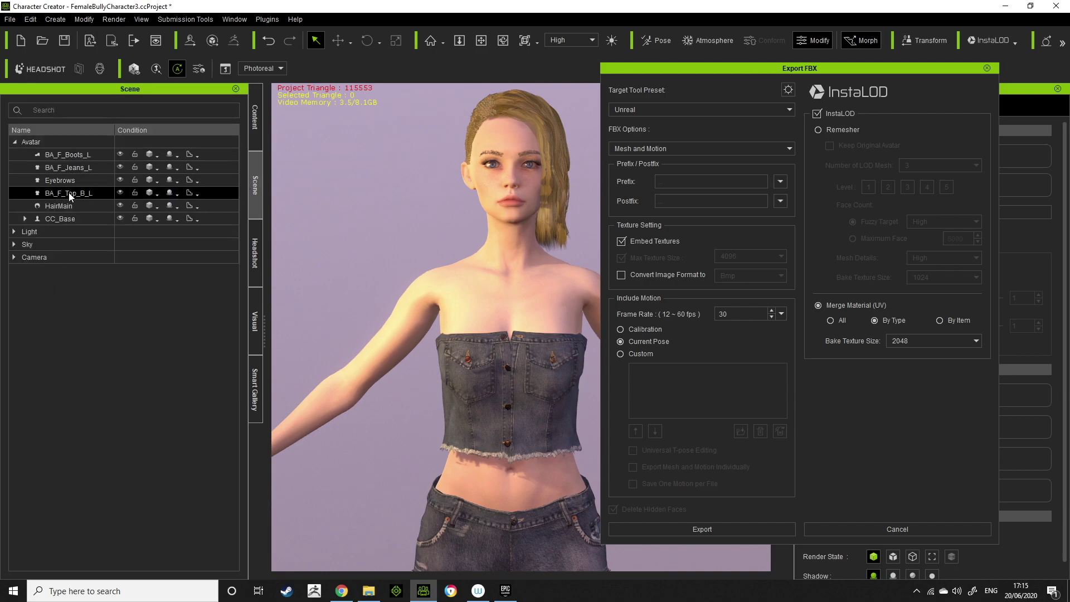
click(73, 221)
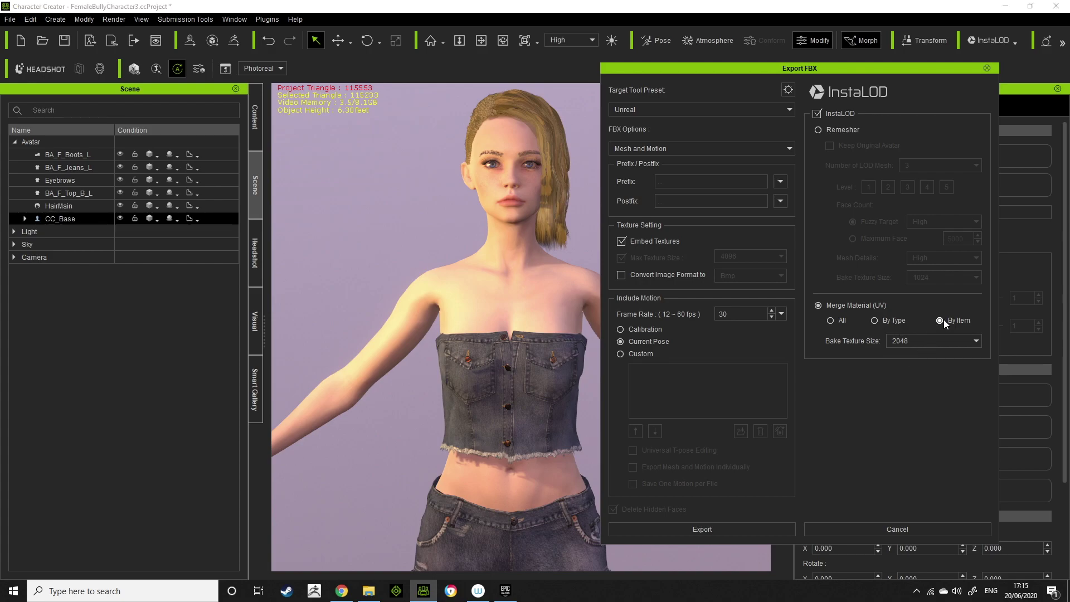
Go through the boots, jeans, eyebrows, top and hair in the scene list to see which items material merging covers
click(75, 153)
ctrl+click(83, 167)
click(85, 169)
click(79, 181)
click(83, 191)
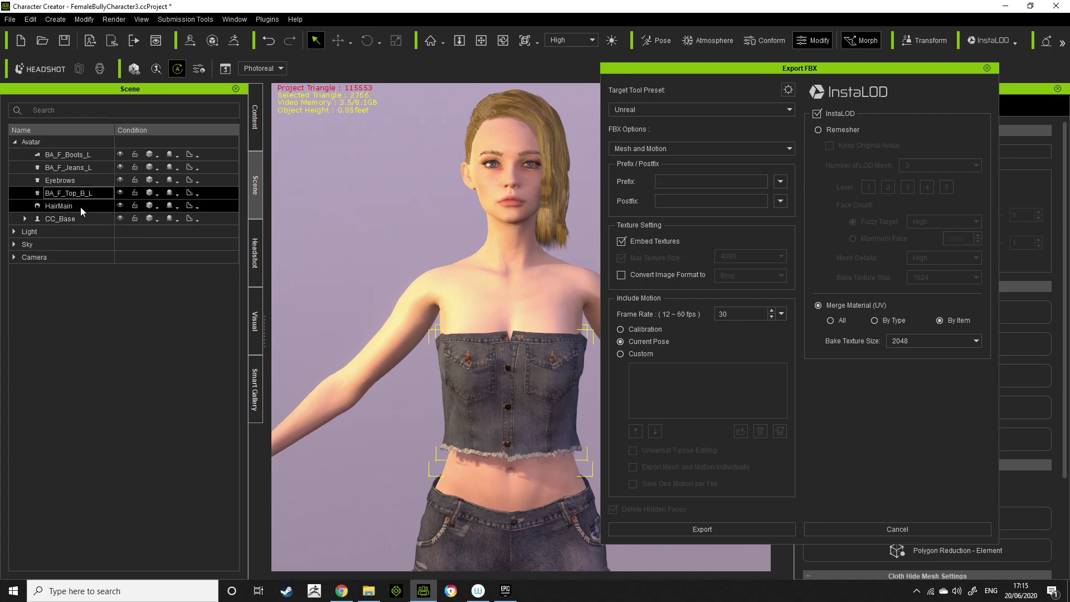
click(81, 206)
click(42, 155)
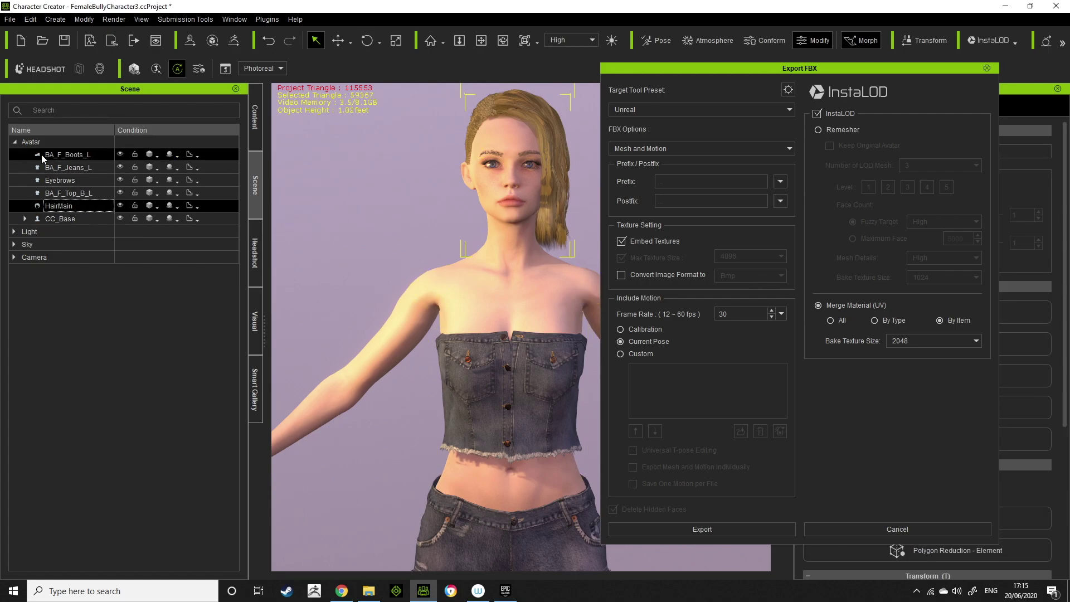
ctrl+click(75, 167)
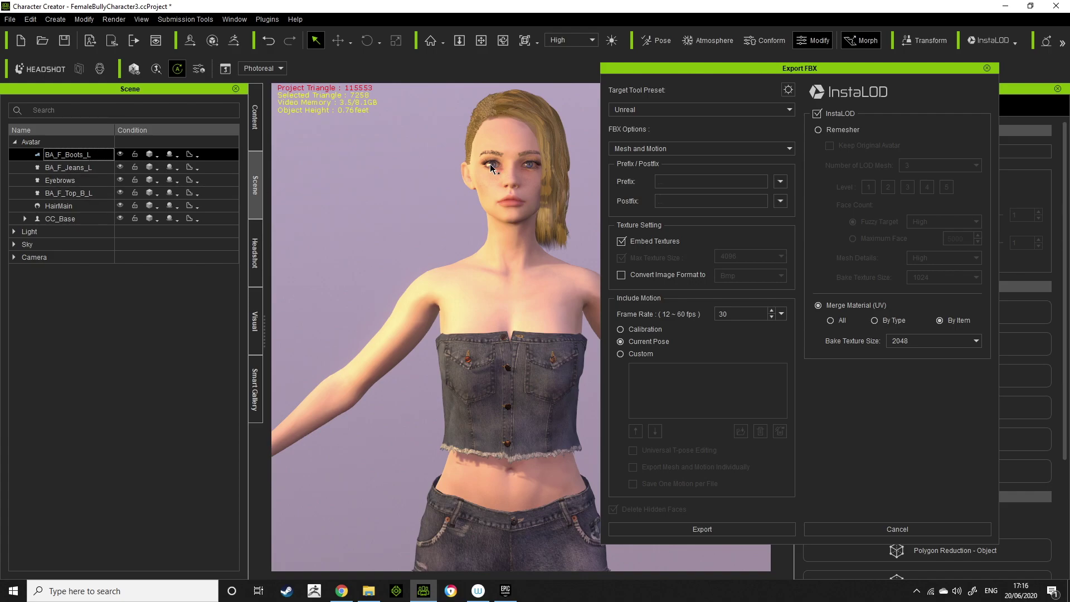
Try the InstaLOD Merge Material option with All, and turn InstaLOD off for the export
click(853, 306)
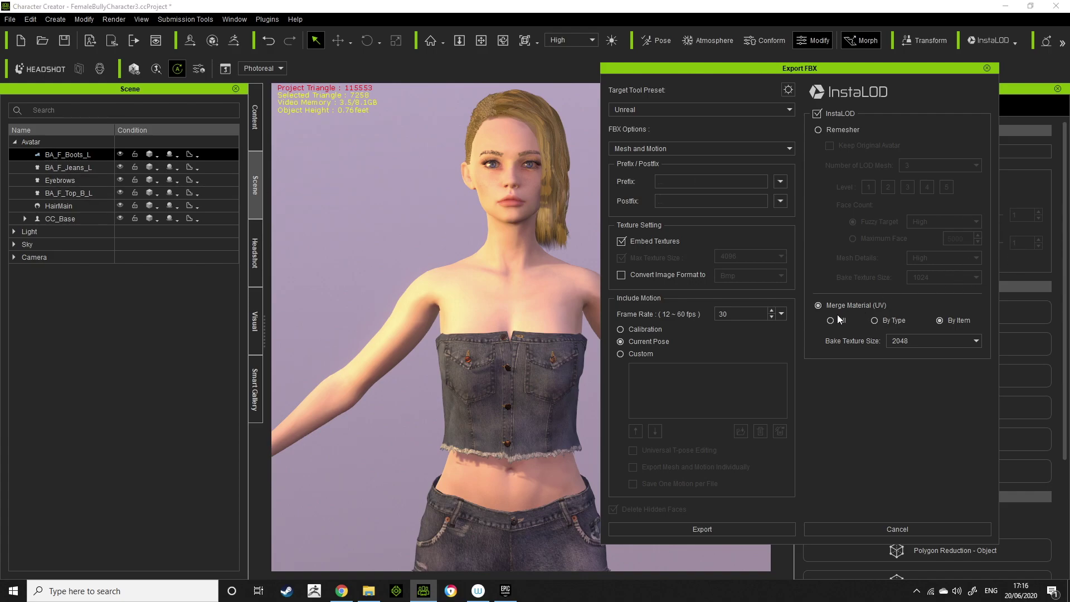
click(818, 115)
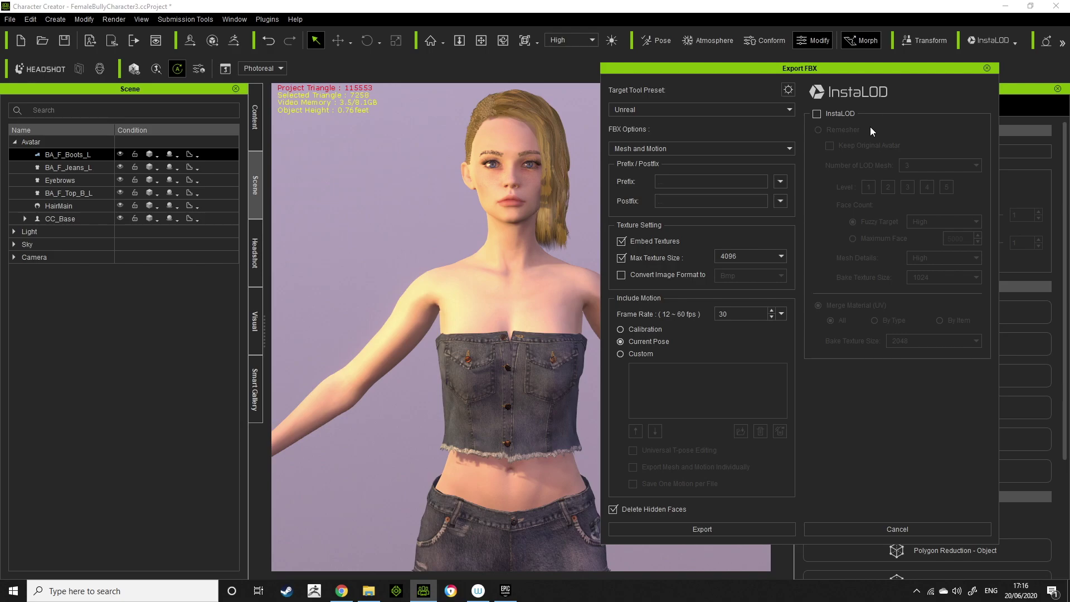
click(816, 113)
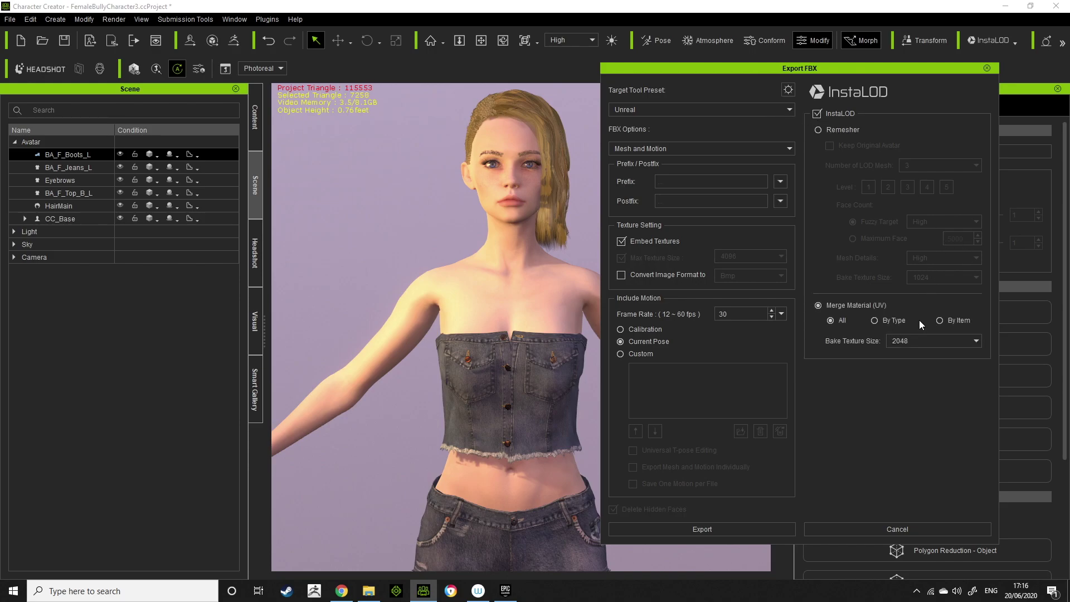
click(817, 115)
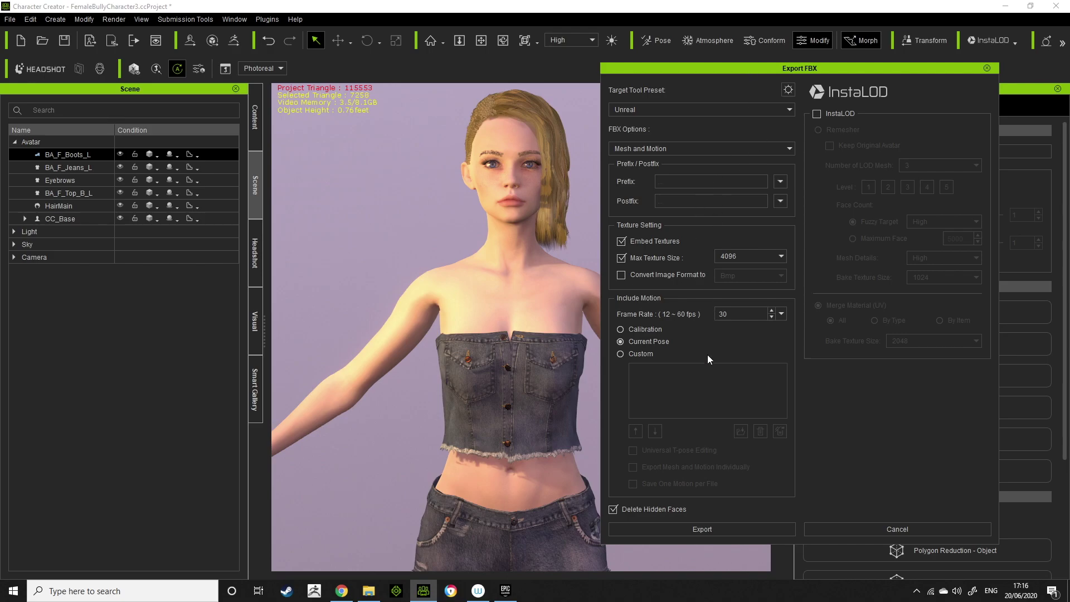
Start the FBX export and browse to the YoutubeUnrealTutorial folder on the Data (E:) drive as the save location
click(745, 529)
click(431, 347)
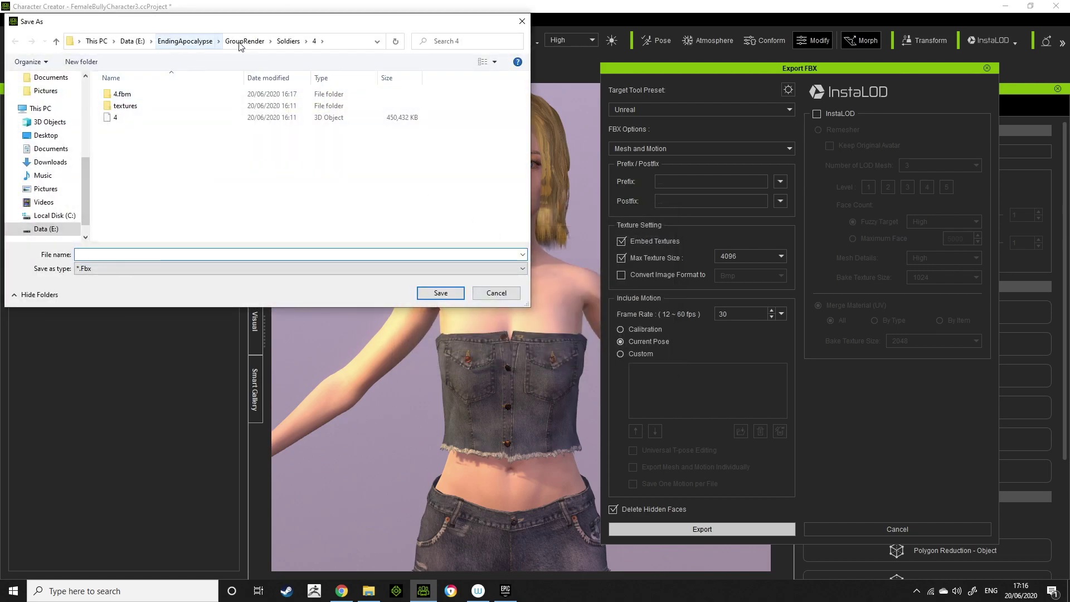
click(132, 41)
scroll(223, 175, down, 10)
scroll(211, 182, down, 5)
double_click(180, 178)
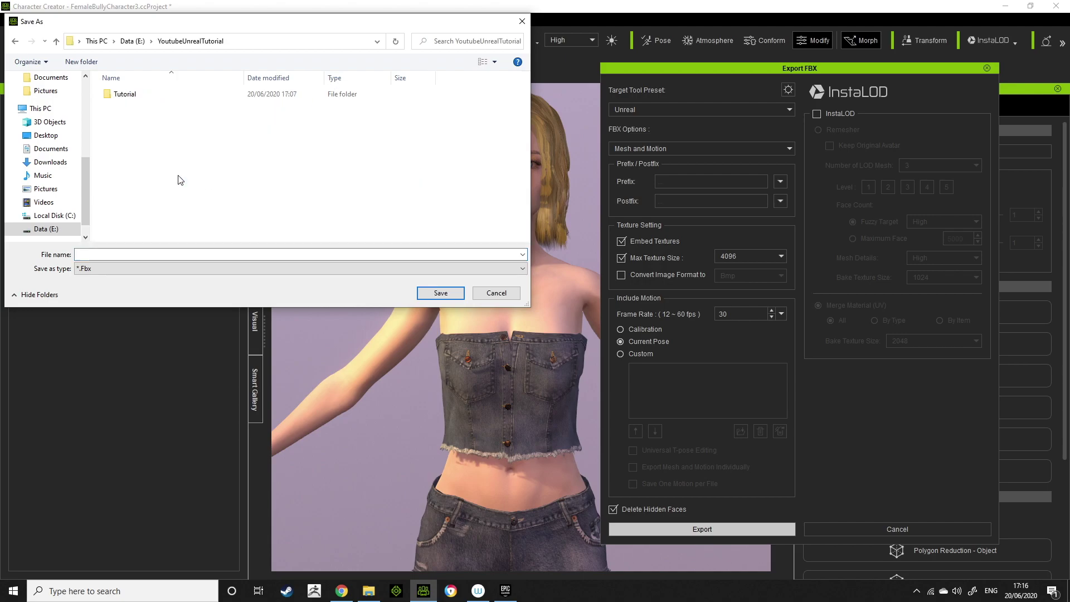
Create a new folder named CharcaterFiles inside YoutubeUnrealTutorial
right_click(190, 172)
mouse_move(165, 300)
click(211, 305)
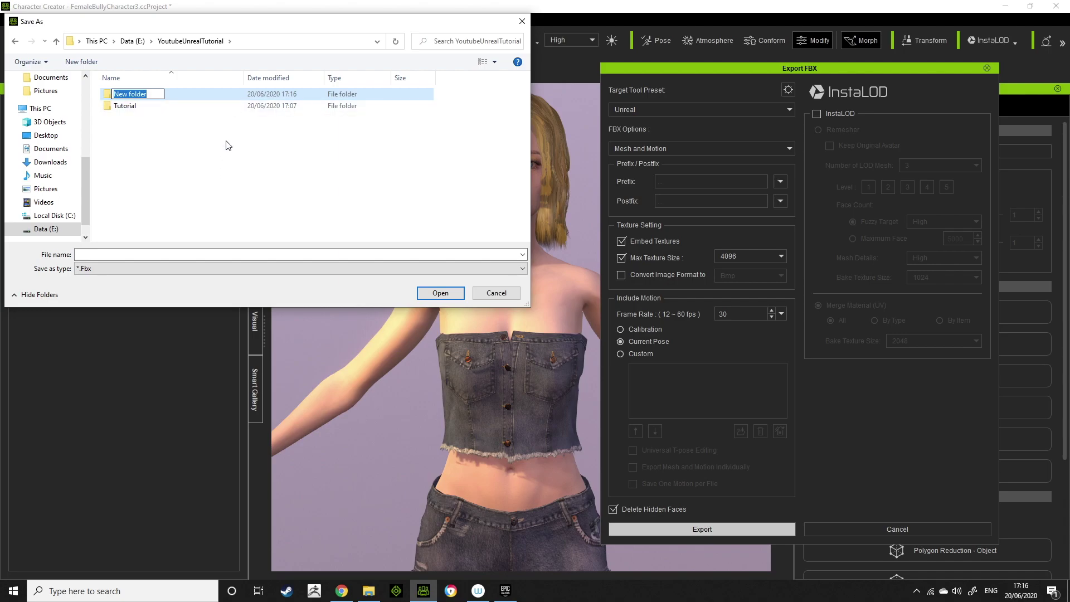
text(CharcaterFiles)
key(Return)
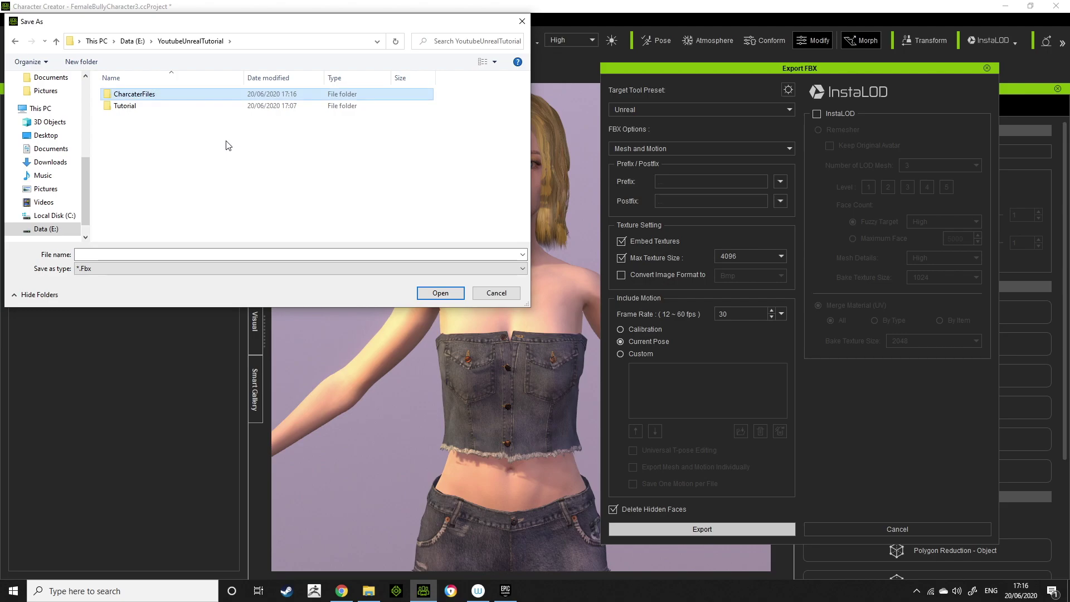
Save the exported FBX into the CharcaterFiles folder under a female showcase file name
double_click(211, 94)
click(185, 253)
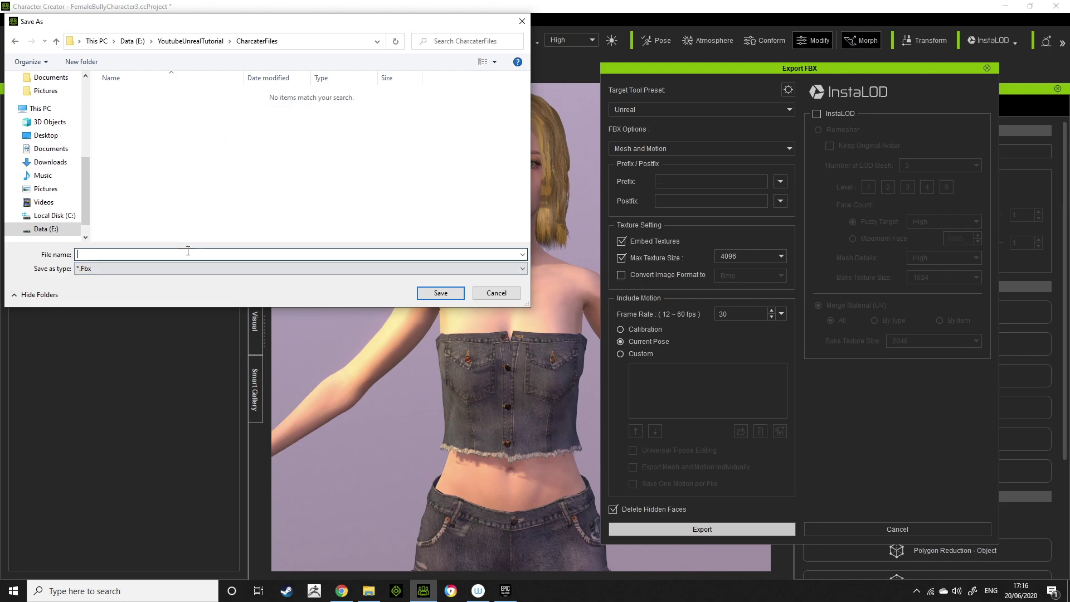
text(Fema)
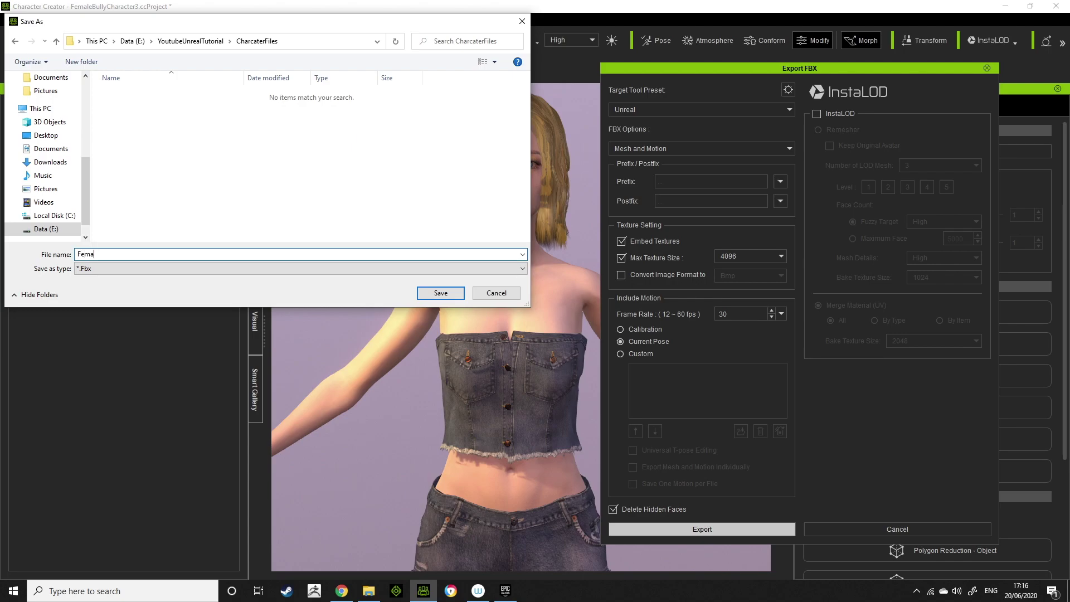
text(LEleShowcase)
key(Return)
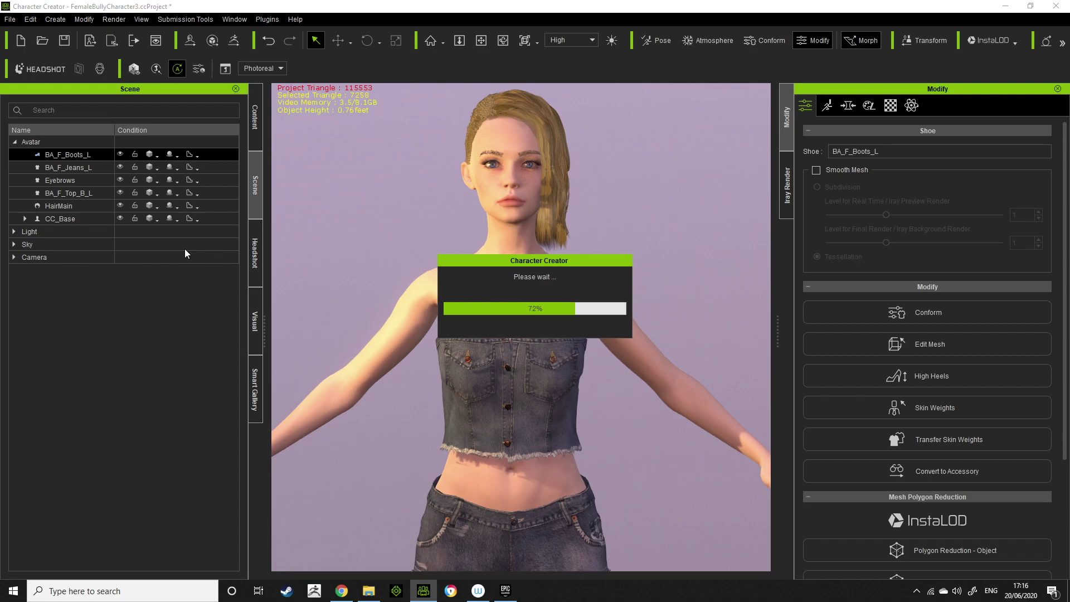
Switch to the Epic Games Launcher, locate the Tutorial project in the Unreal Engine library, and return to Character Creator
click(505, 590)
click(424, 115)
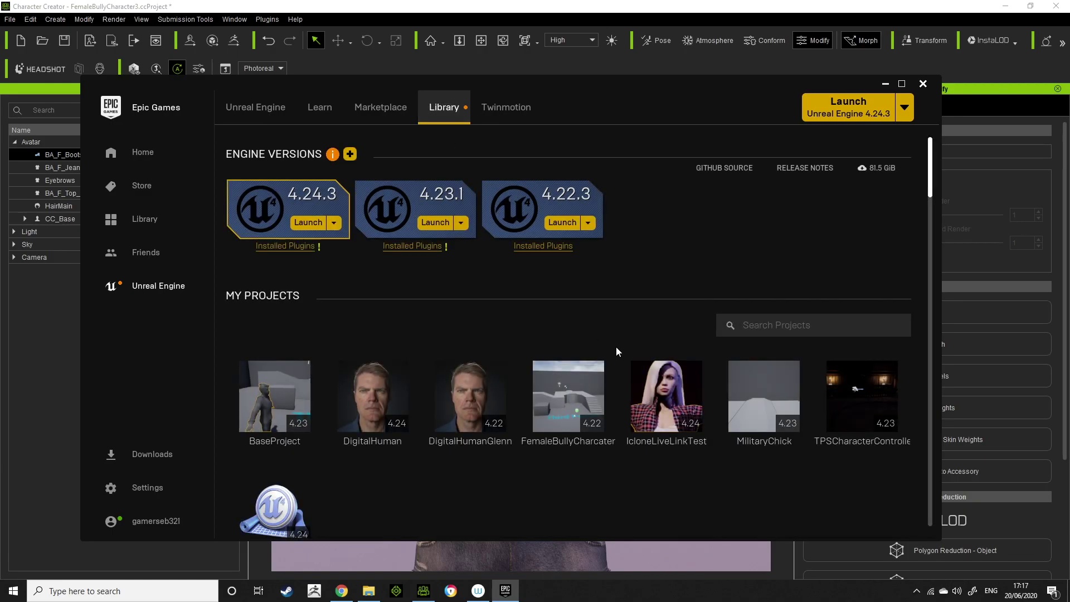
scroll(580, 412, down, 1)
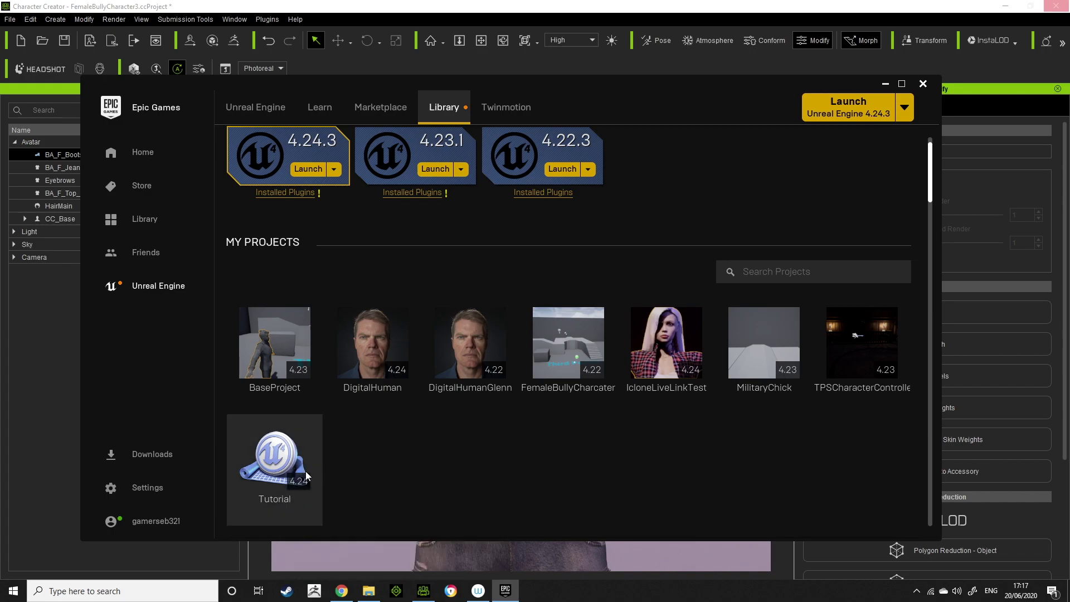
click(34, 381)
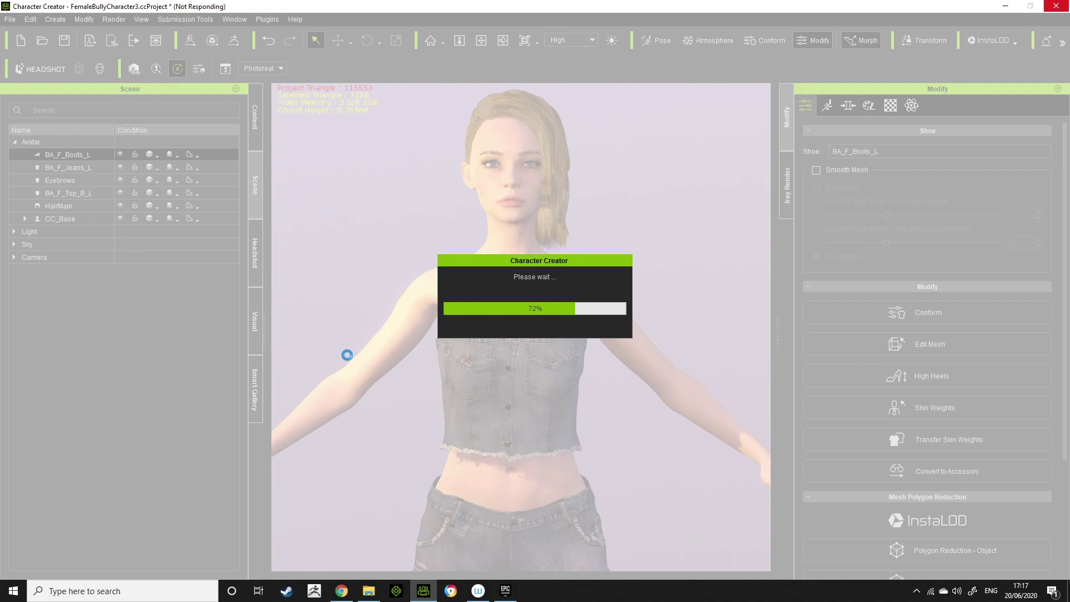
Switch to Chrome and open Reallusion's Auto Setup for Unreal Engine 4 page from the Google search results
mouse_move(341, 591)
click(350, 532)
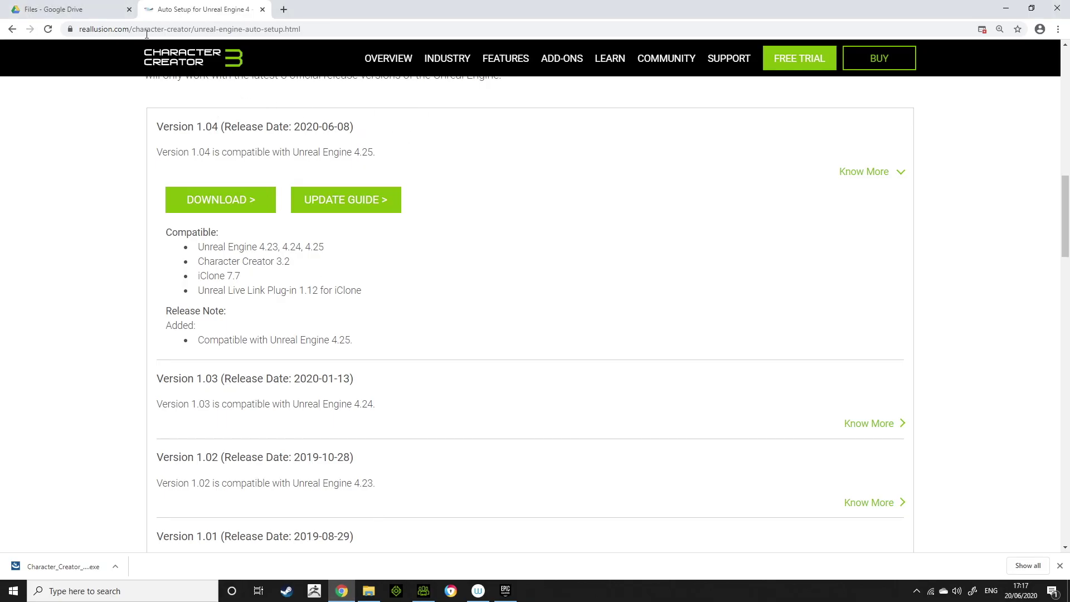
click(10, 31)
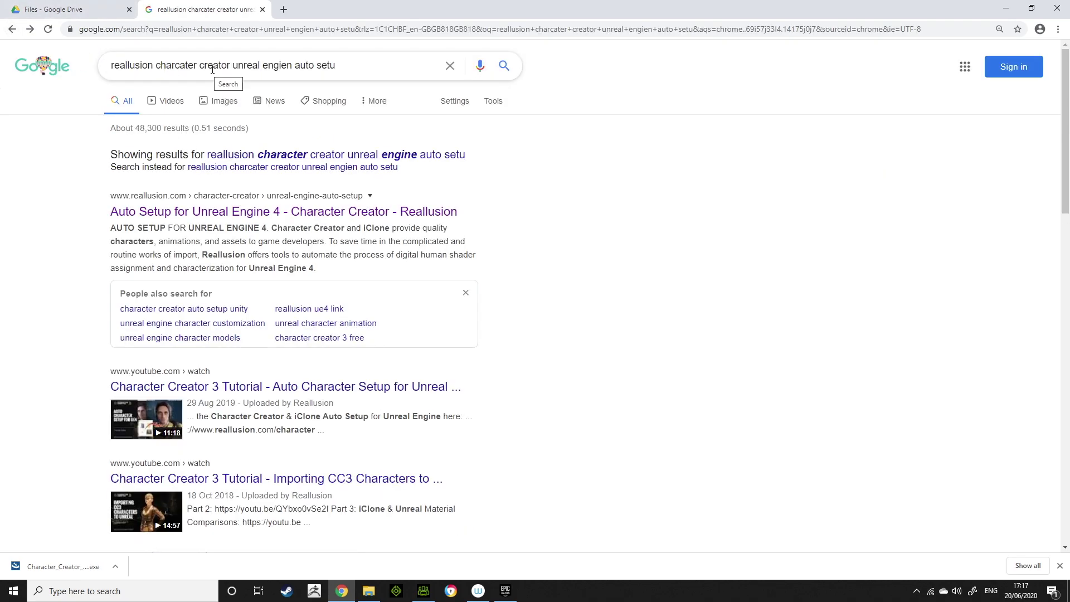
click(270, 209)
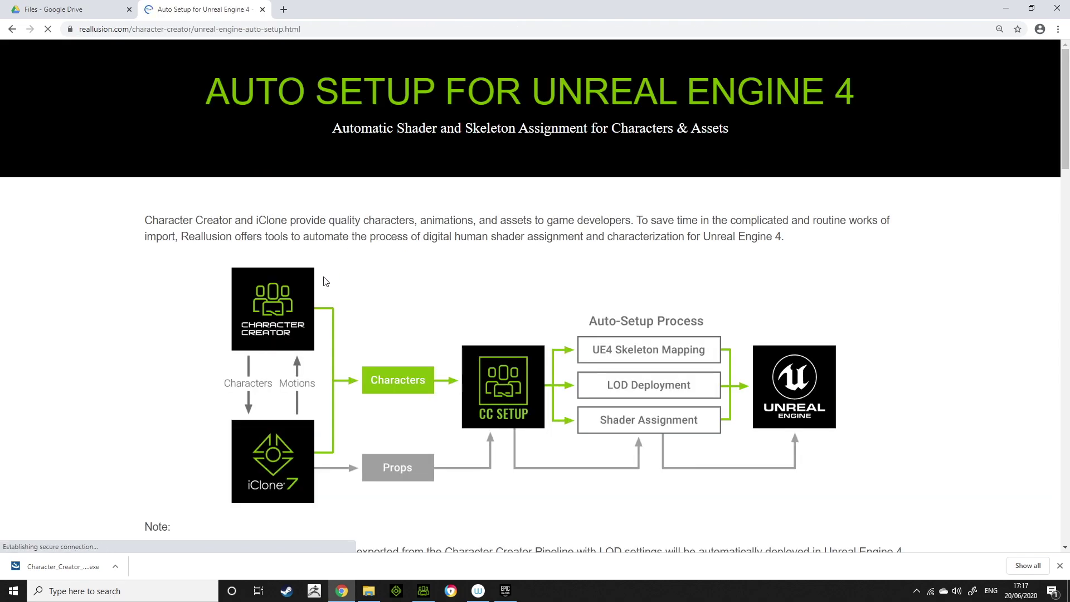
Examine the Auto Setup page's download versions, engine compatibility and installation guide
scroll(418, 299, down, 10)
scroll(421, 268, down, 3)
scroll(425, 232, up, 10)
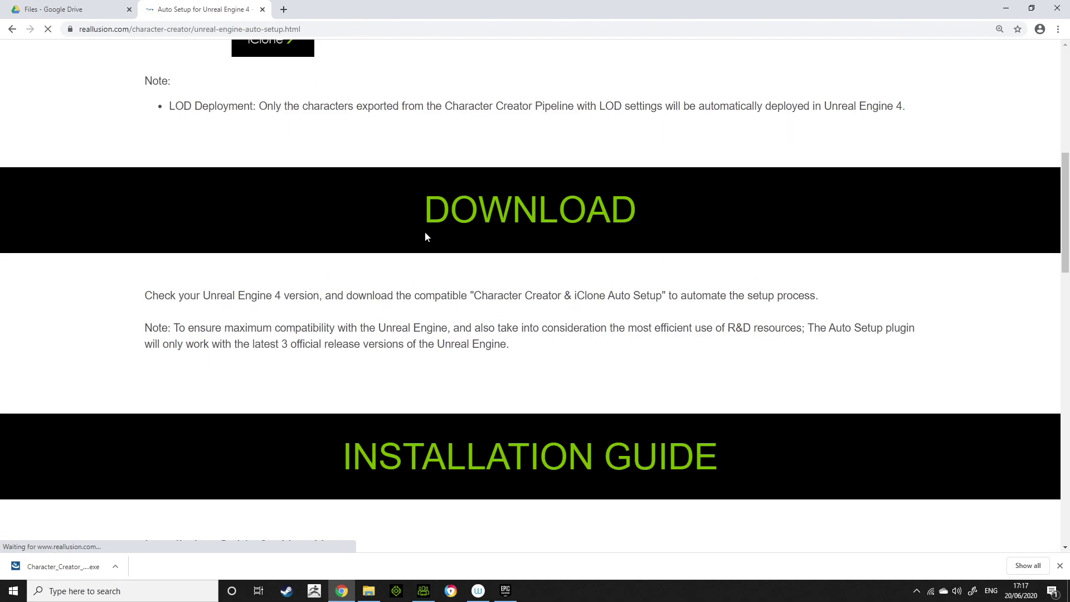
scroll(426, 234, down, 3)
scroll(454, 367, down, 15)
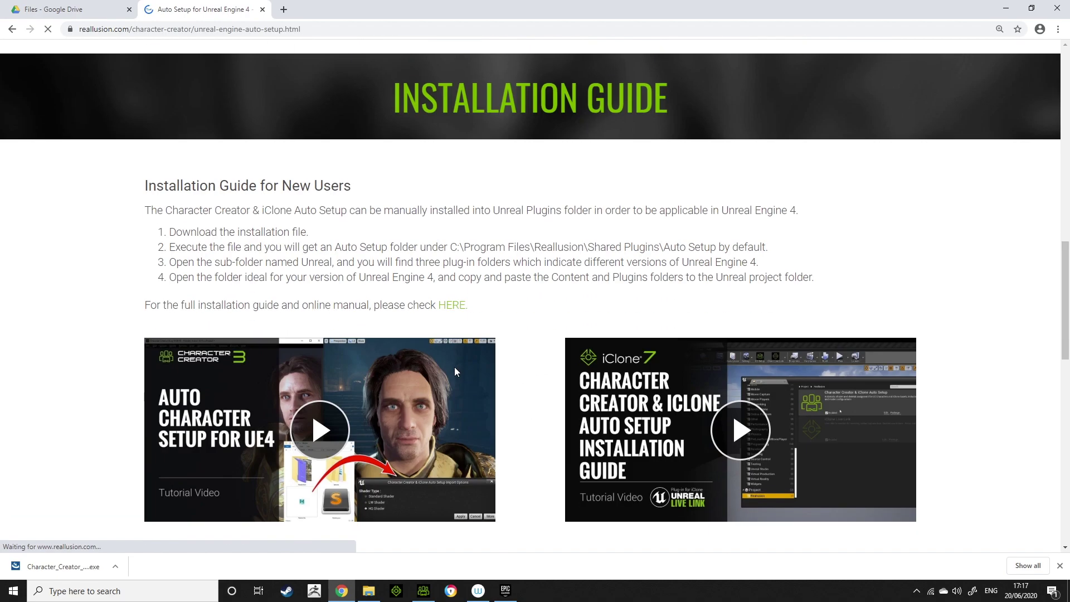
scroll(460, 370, up, 15)
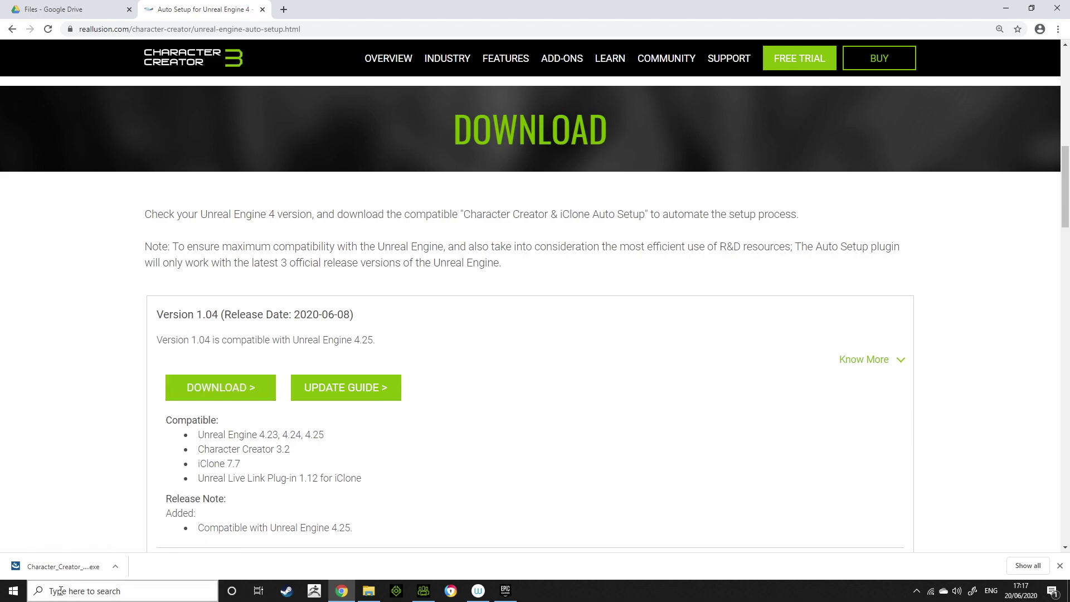
Run the downloaded Character Creator and iClone Auto Setup 1.04 installer from the Downloads folder, allowing it past the Windows security warnings
click(368, 590)
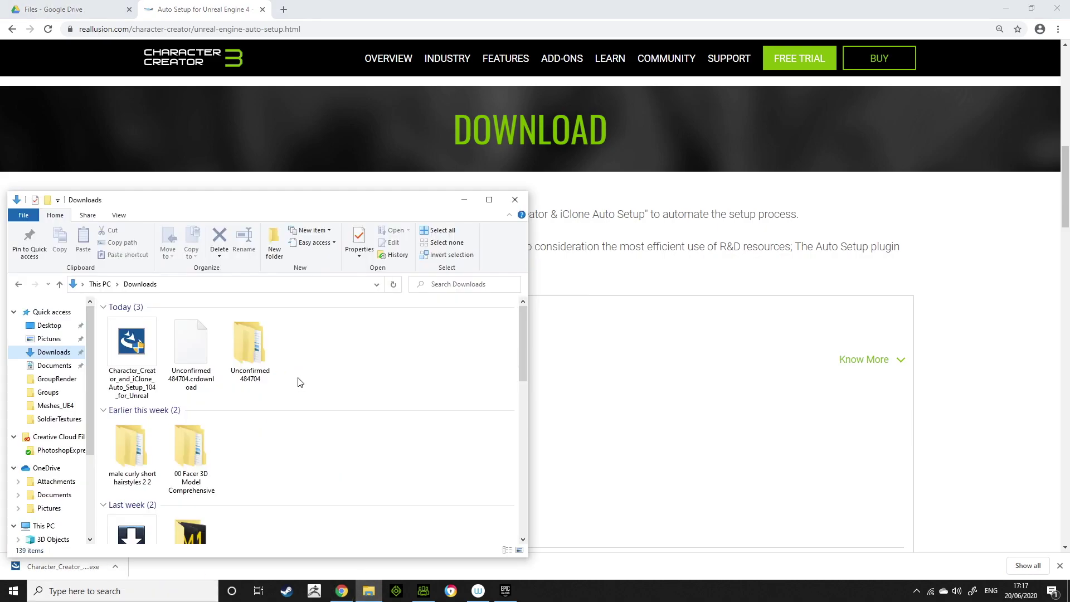
double_click(144, 366)
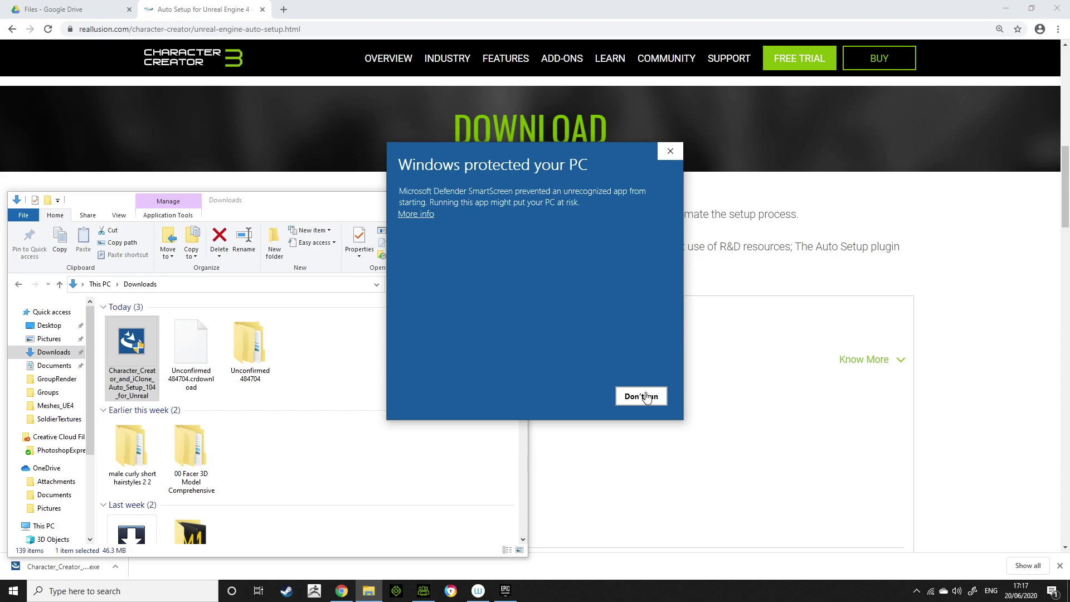
click(416, 216)
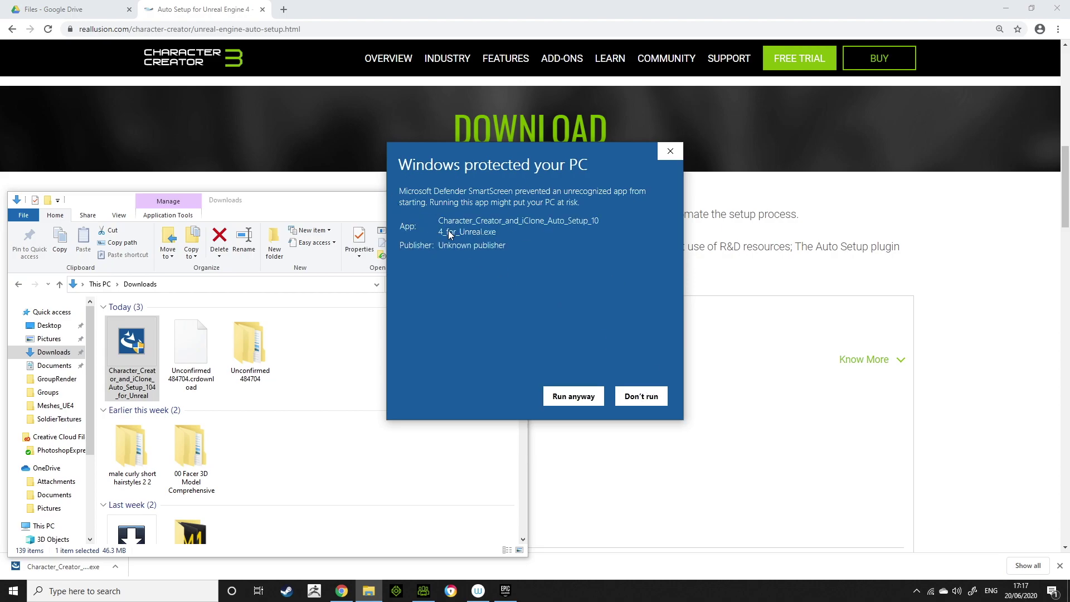
click(568, 396)
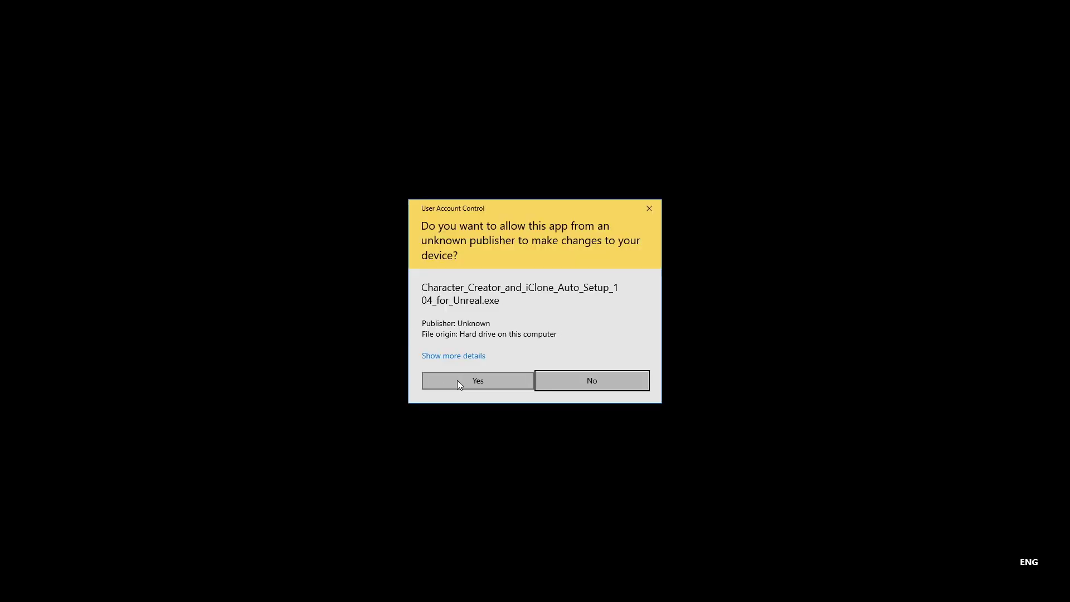
click(458, 382)
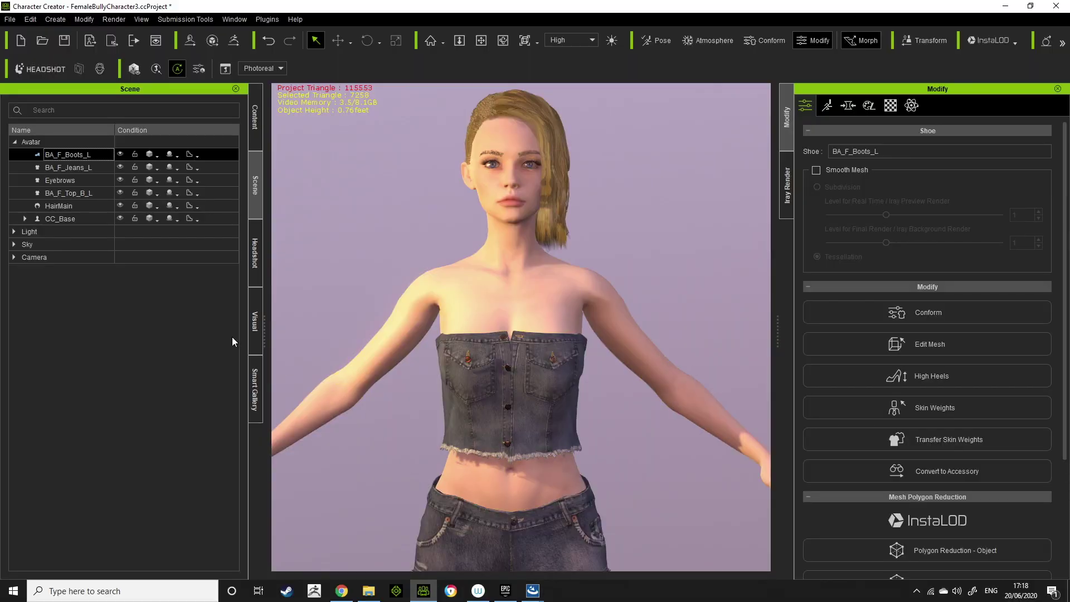
Switch to Character Creator and save the project as FemaleBase in the YoutubeUnrealTutorial folder on the Data (E:) drive
click(12, 21)
click(49, 93)
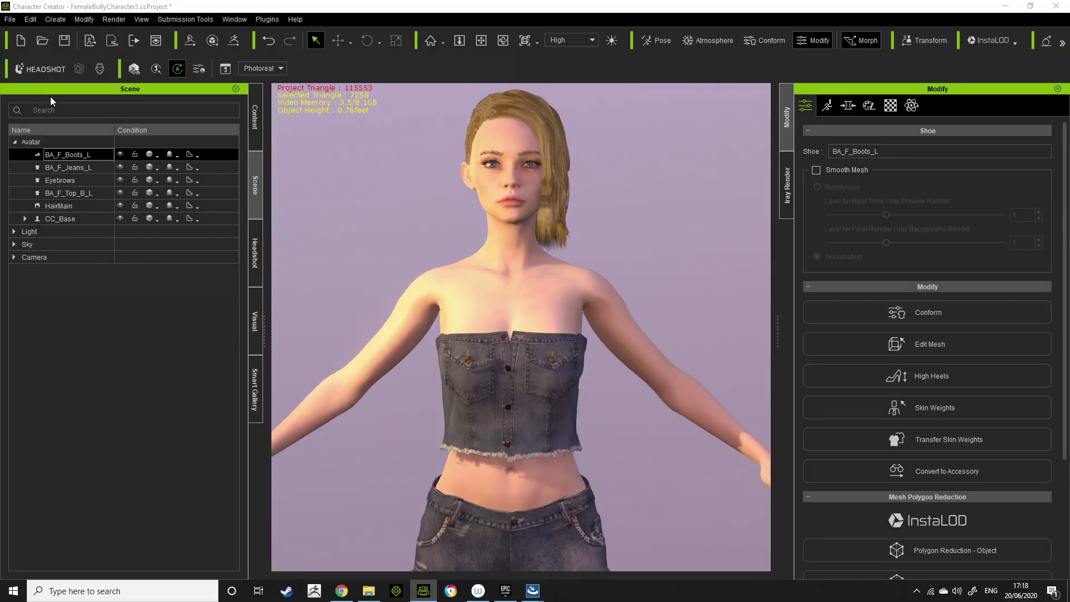
click(132, 40)
scroll(231, 220, down, 10)
scroll(236, 221, down, 6)
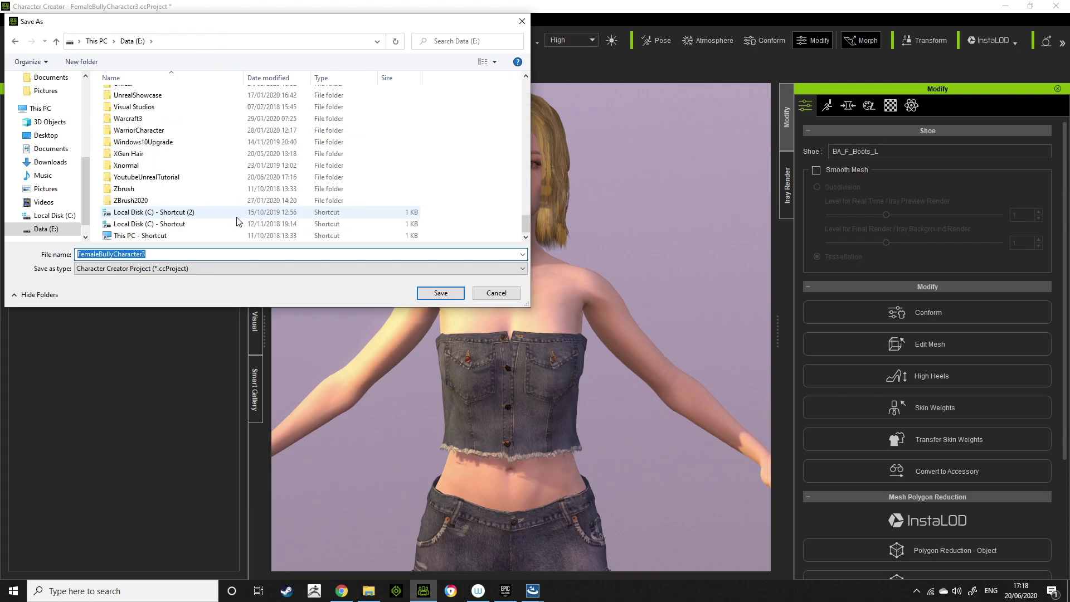
click(211, 177)
double_click(211, 176)
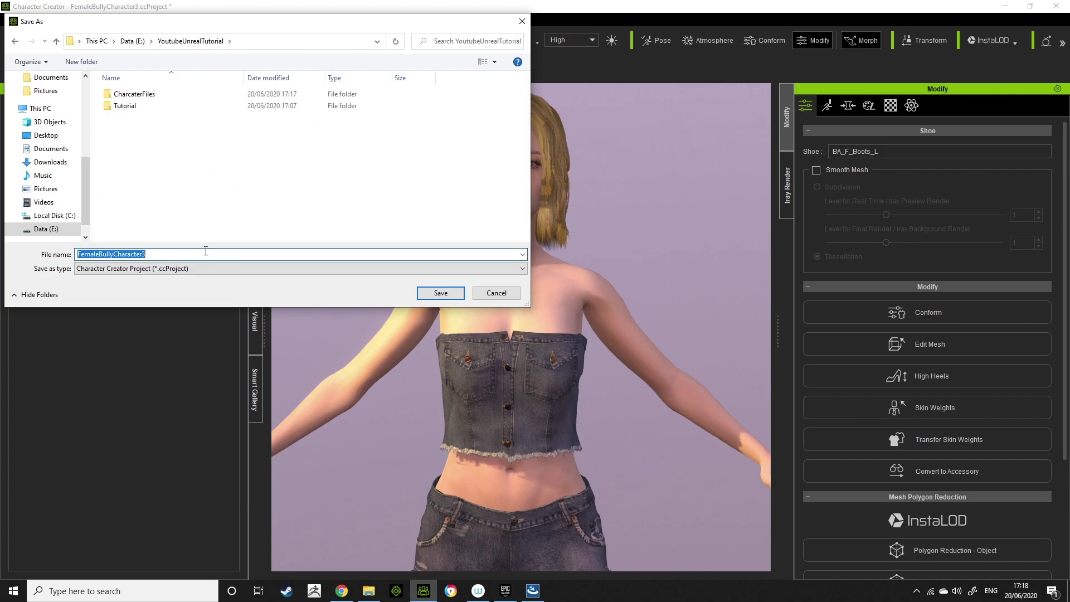
text(Femal)
text(eBully)
key(Return)
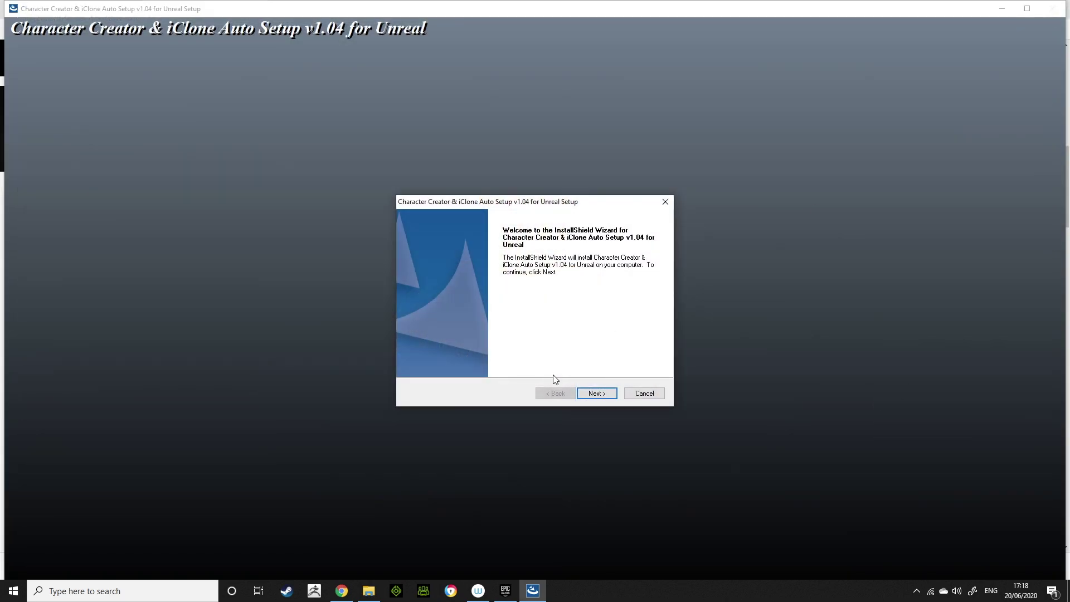
Accept the licence agreement in the Auto Setup v1.04 installer and start the installation
click(591, 391)
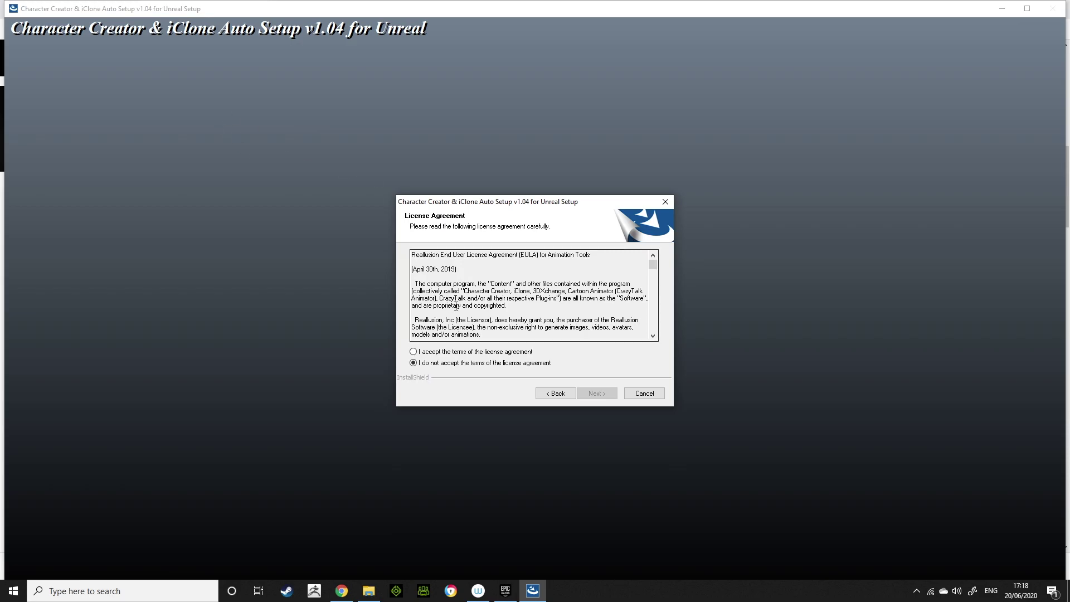
click(438, 353)
click(597, 393)
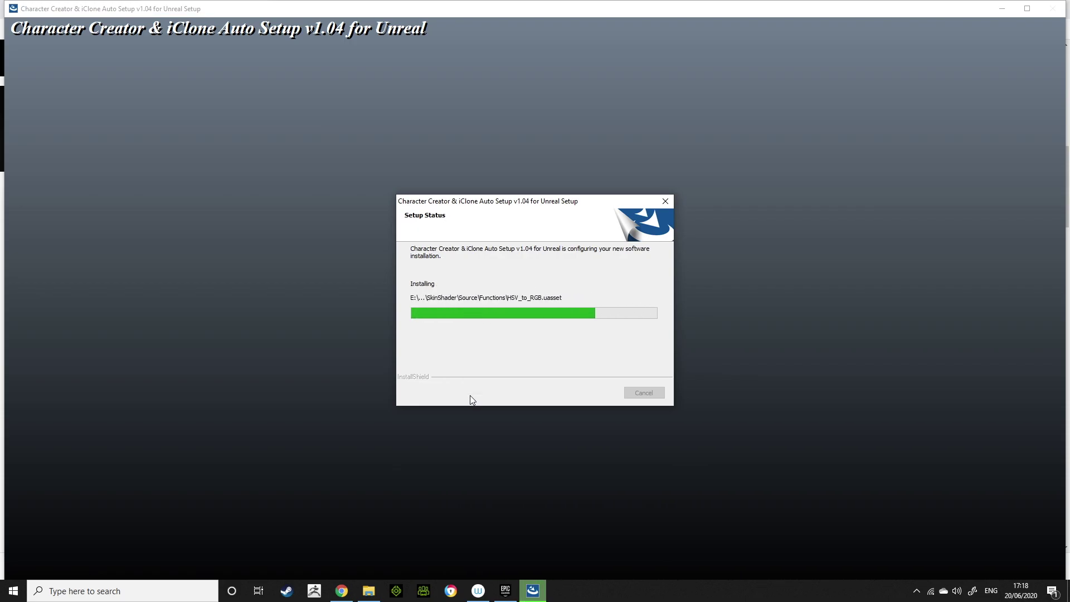
Browse in File Explorer to the Unreal folder under Reillusion, Shared Templates, Auto Setup on the Data (E:) drive
click(373, 594)
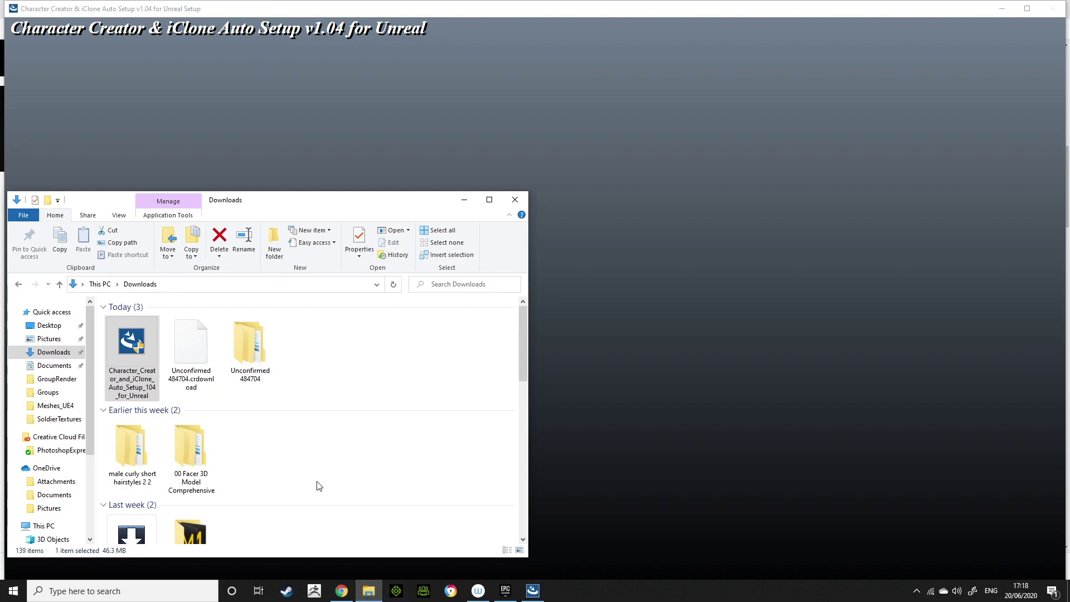
scroll(61, 501, down, 5)
click(49, 500)
scroll(171, 479, down, 15)
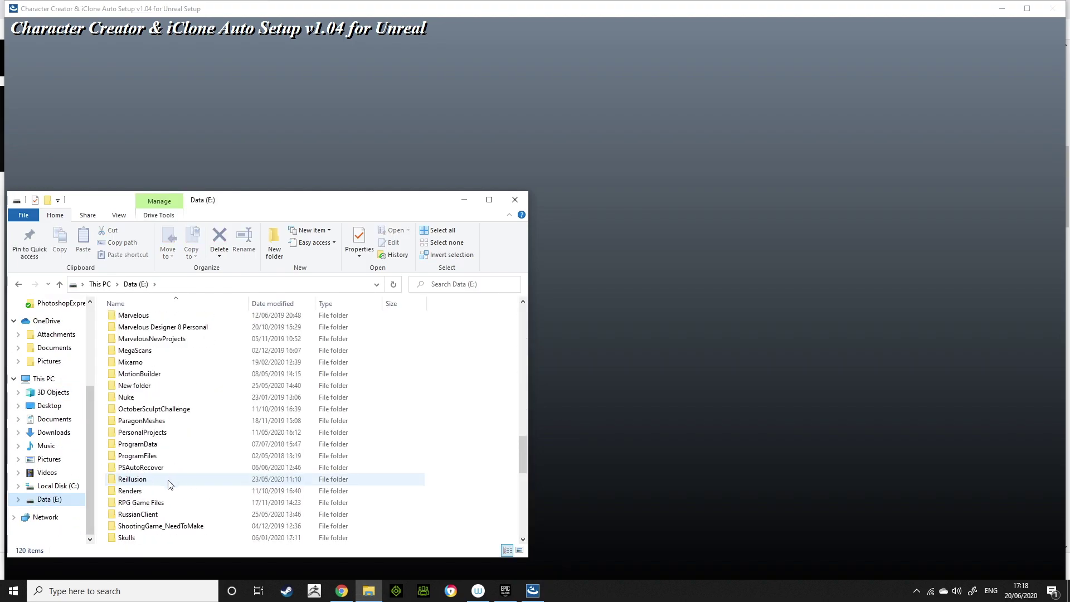
click(170, 481)
double_click(162, 478)
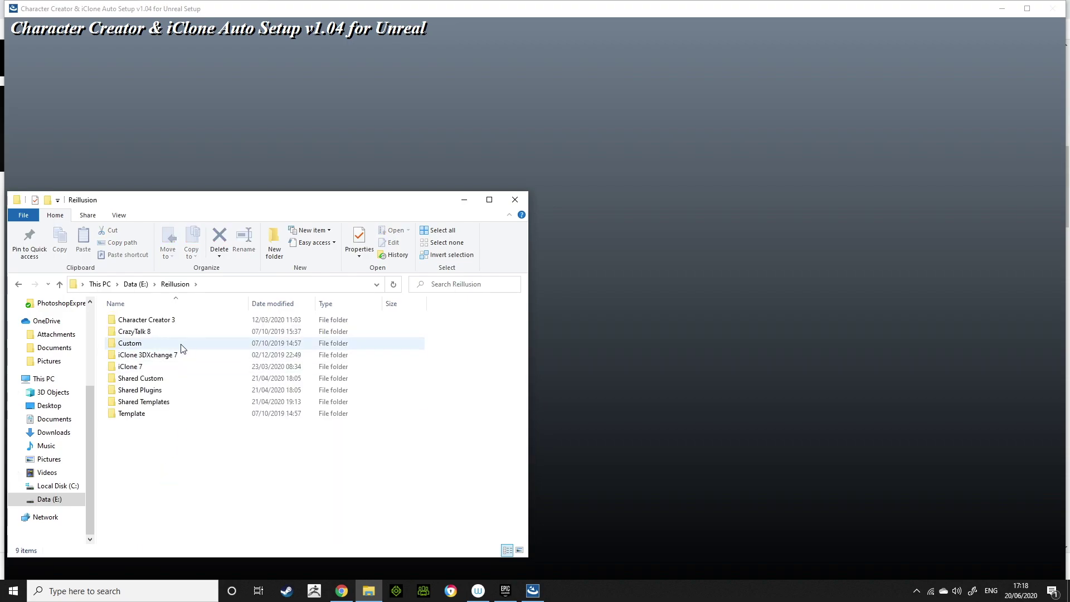
double_click(182, 401)
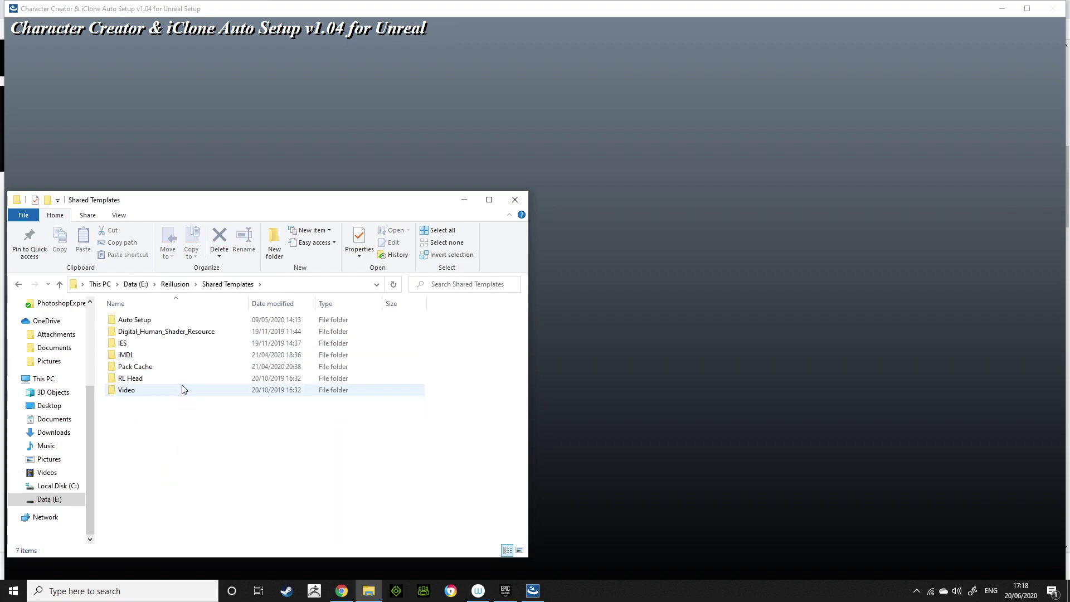
double_click(179, 323)
double_click(179, 330)
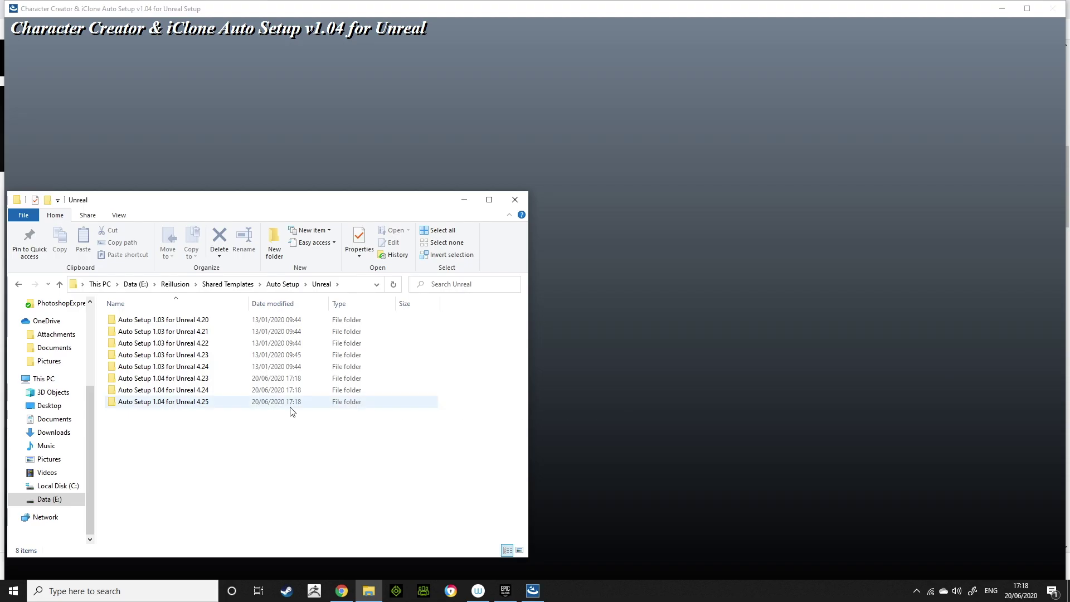
Finish the installer, then open the Auto Setup 1.04 for Unreal 4.25 folder and select its Content and Plugins folders
click(624, 347)
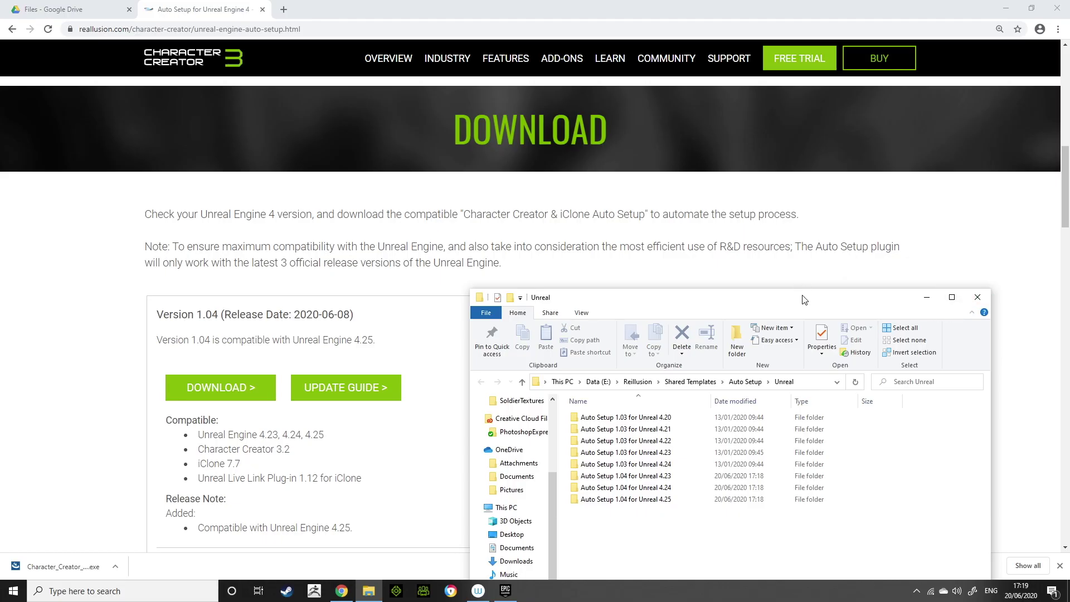
drag(797, 228, 669, 208)
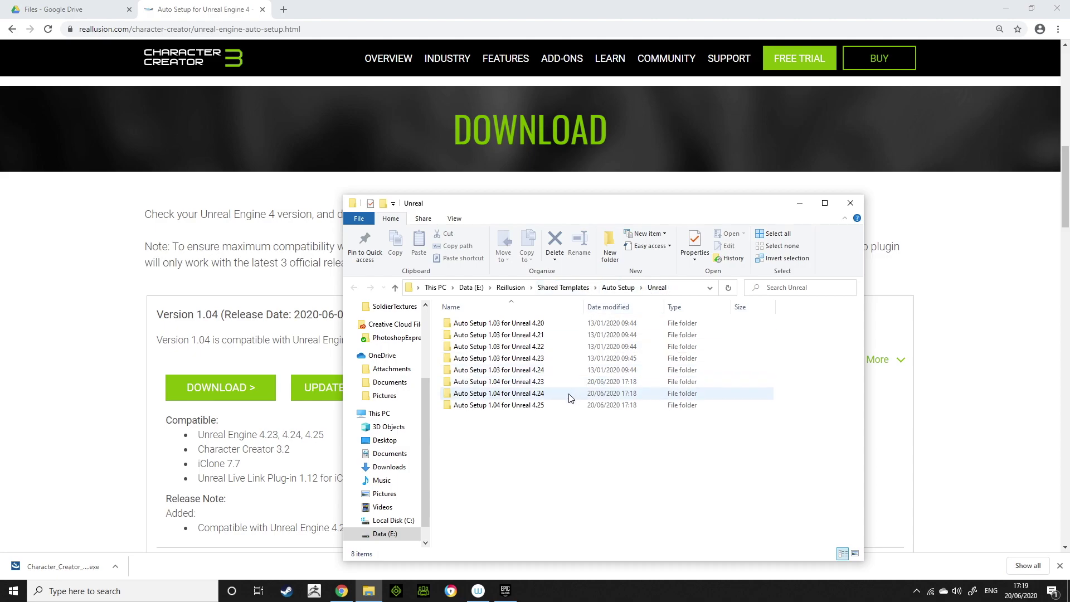
double_click(563, 406)
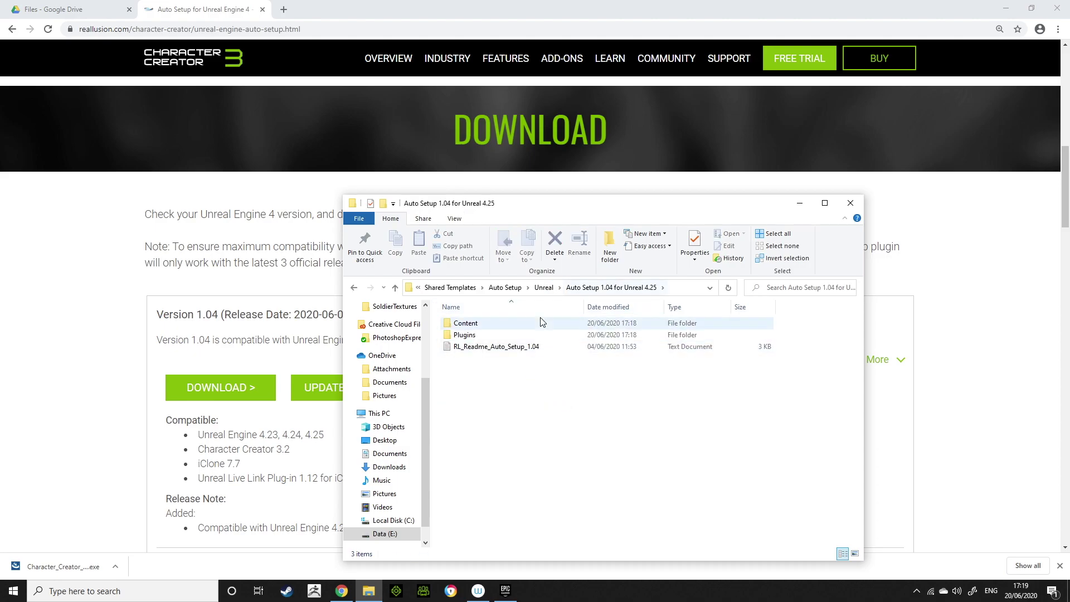
click(550, 335)
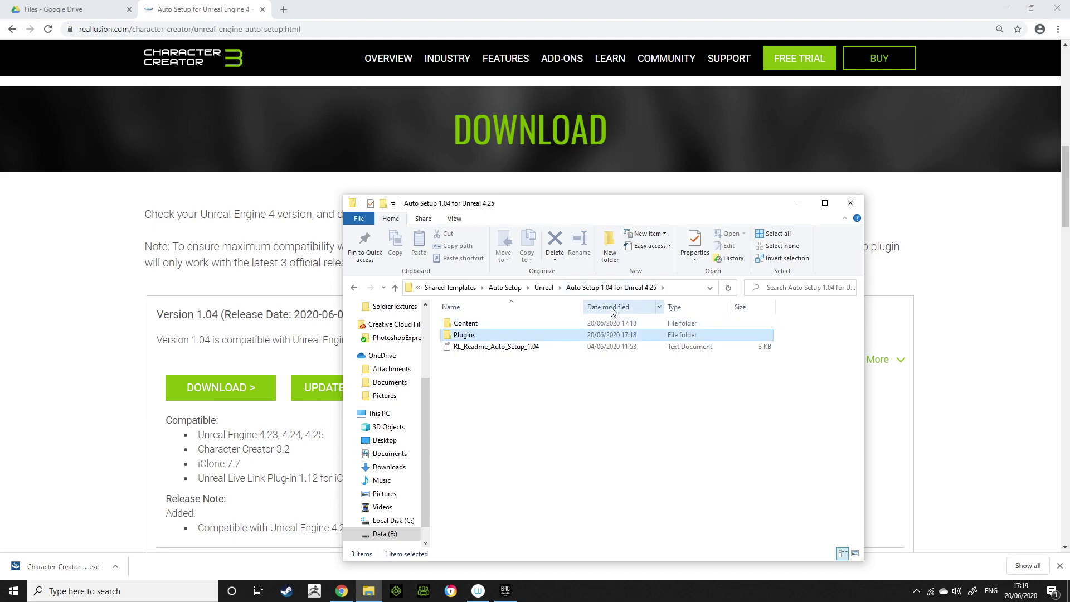
ctrl+click(530, 325)
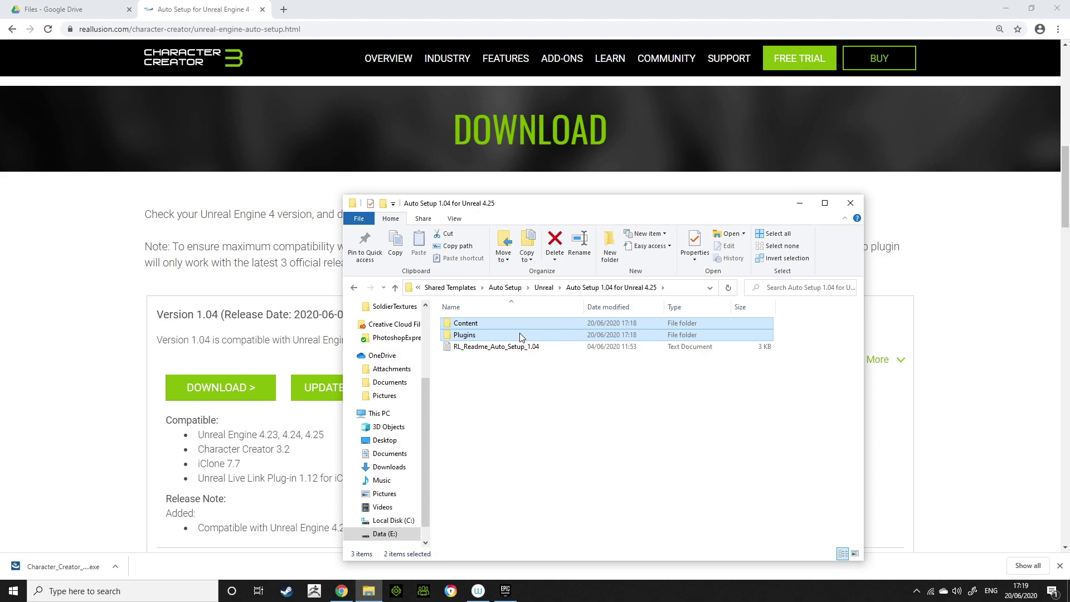
Check the exported files in CharcaterFiles and open the Tutorial project folder inside YoutubeUnrealTutorial on the Data (E:) drive
click(410, 535)
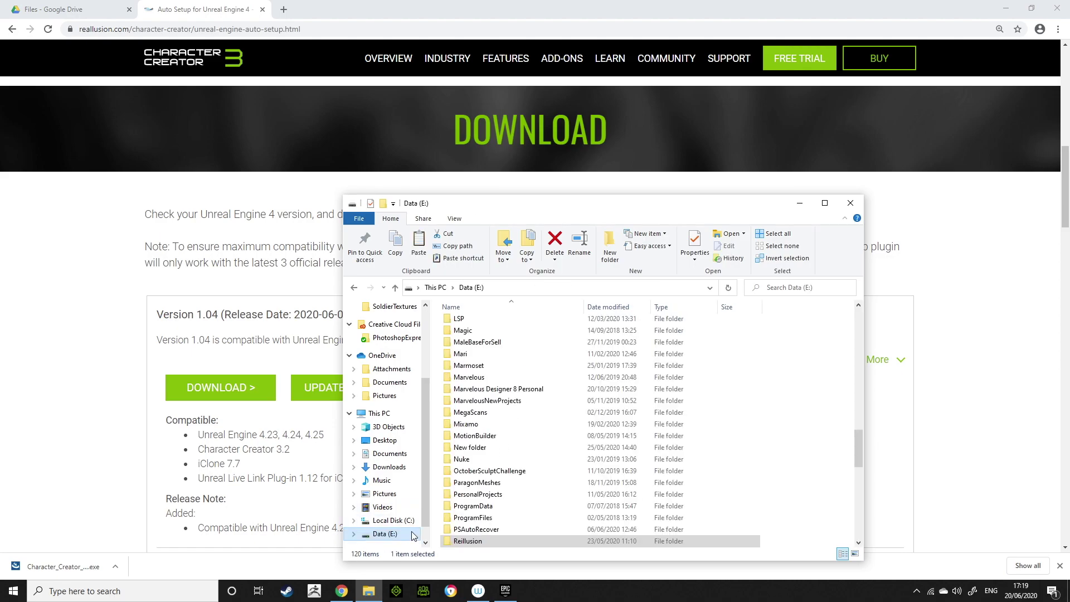
scroll(570, 465, down, 10)
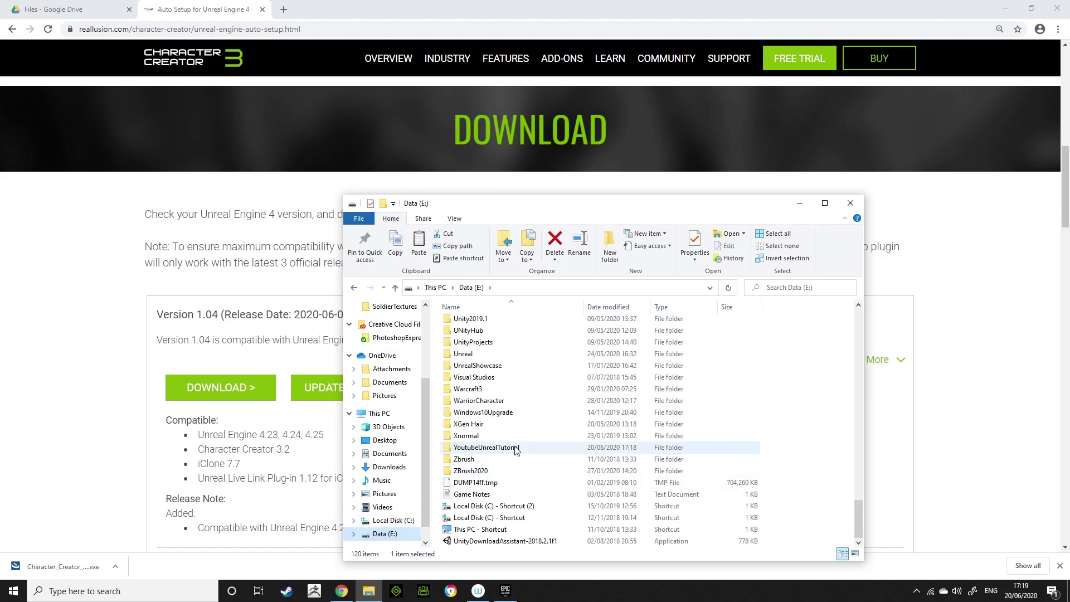
double_click(532, 448)
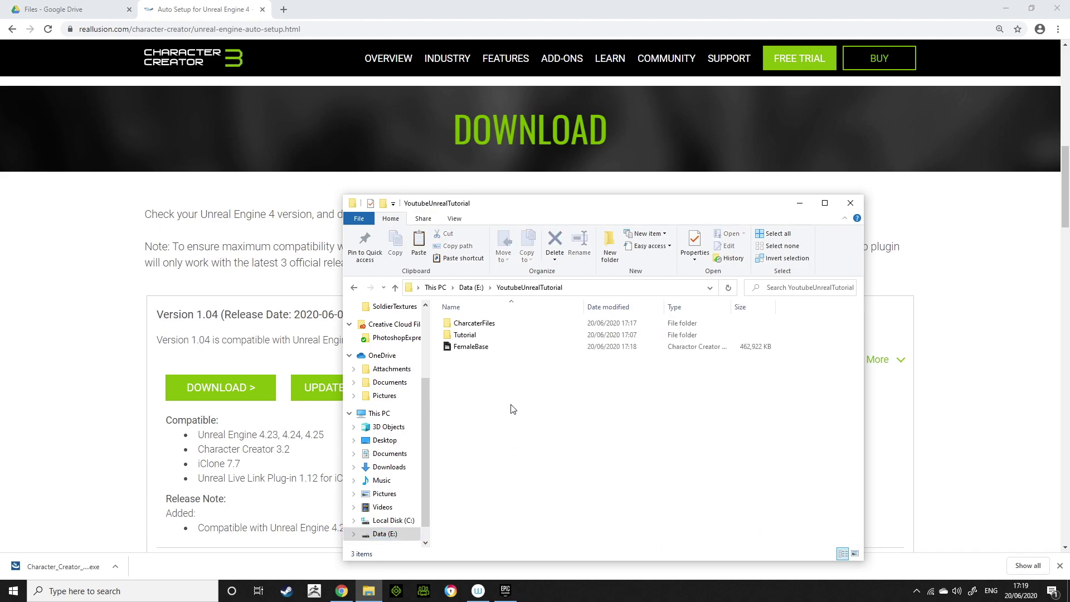
double_click(520, 331)
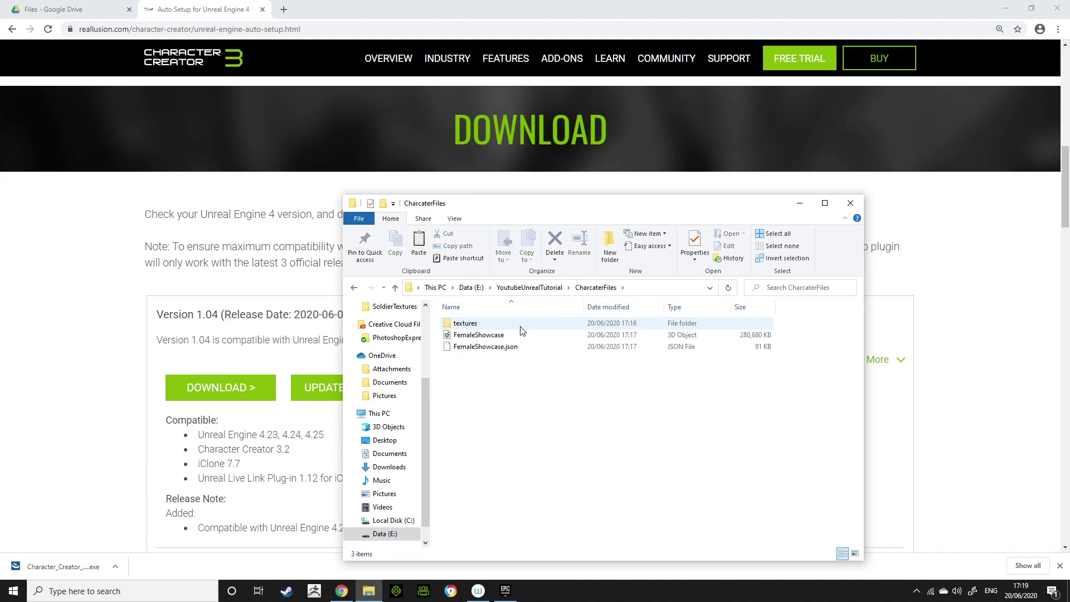
key(BackSpace)
click(509, 337)
double_click(509, 336)
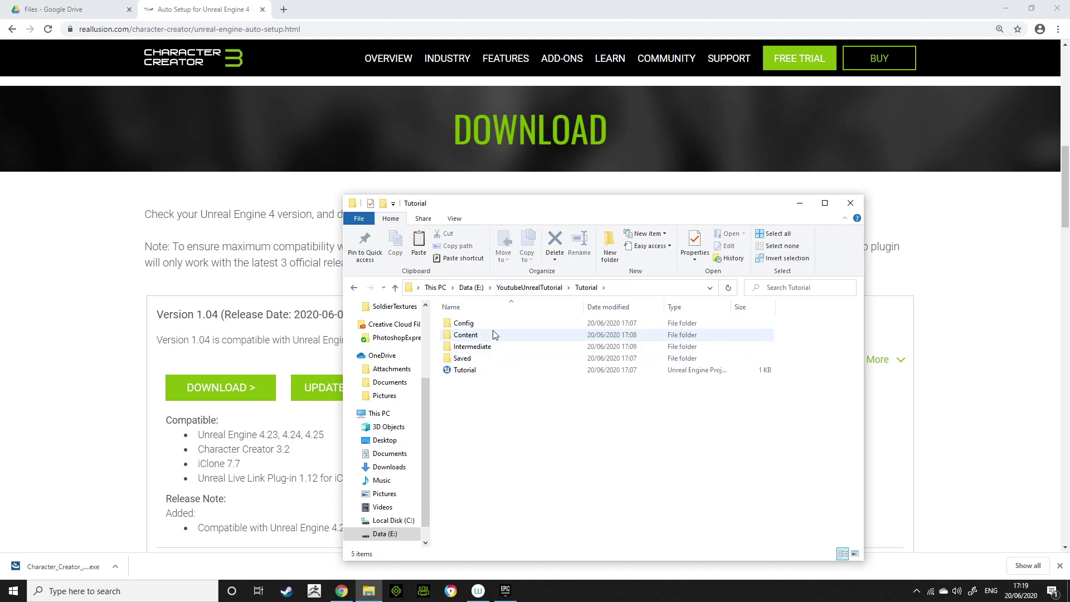
double_click(504, 336)
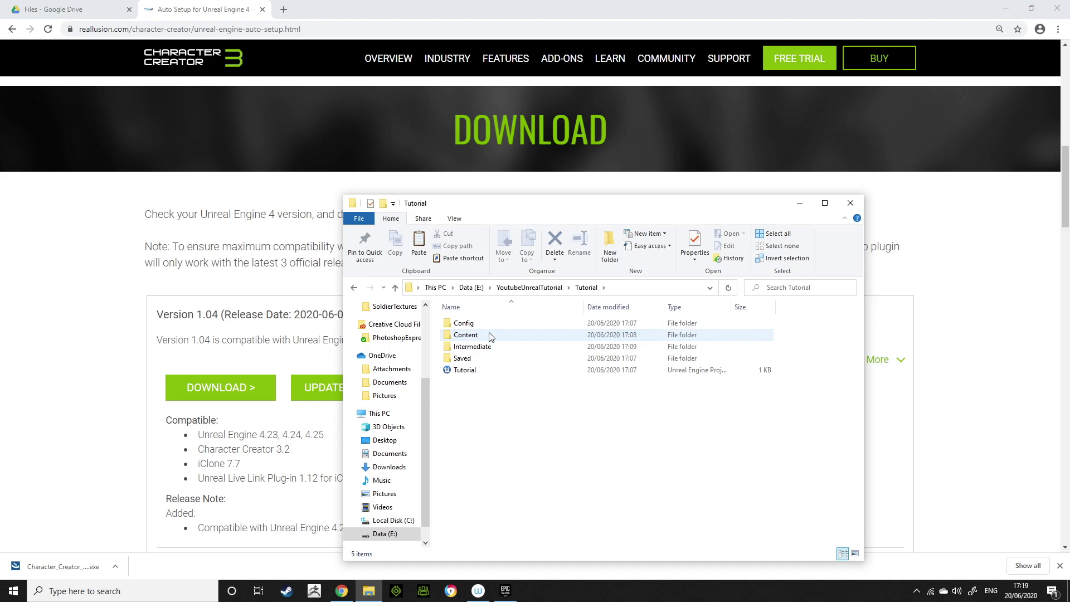
click(586, 287)
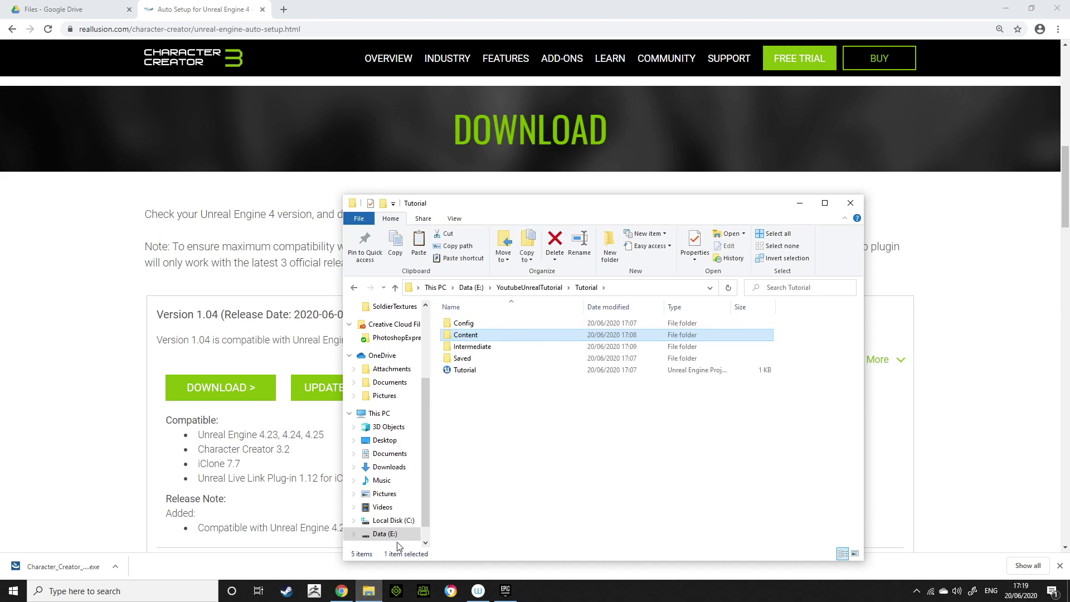
Open a second File Explorer window and browse to the Auto Setup 1.04 for Unreal 4.25 folder in Reillusion's Shared Templates
click(312, 403)
right_click(368, 591)
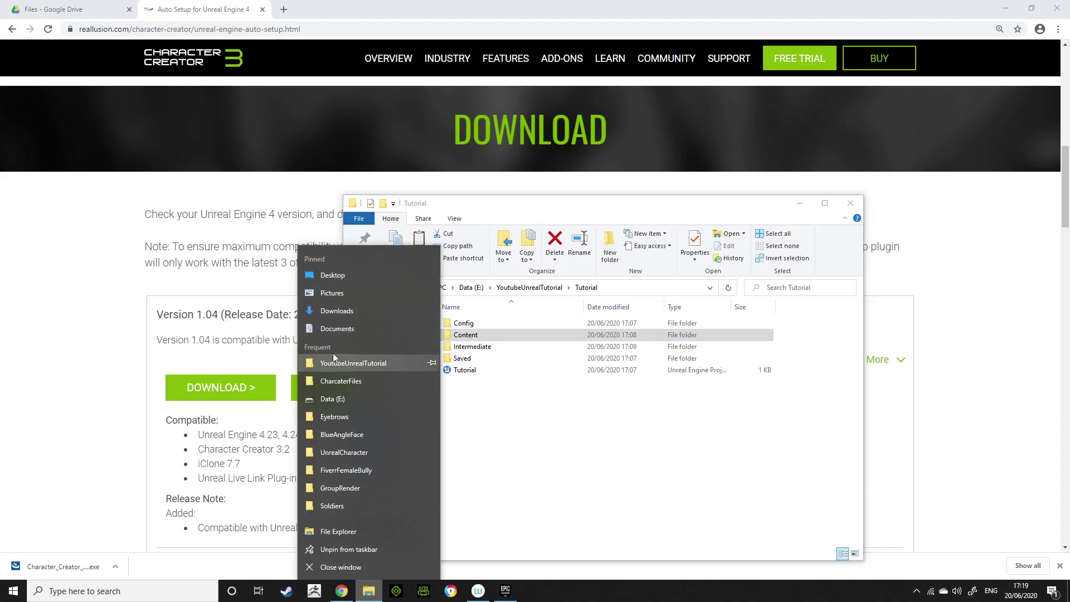
click(353, 435)
scroll(62, 558, down, 1)
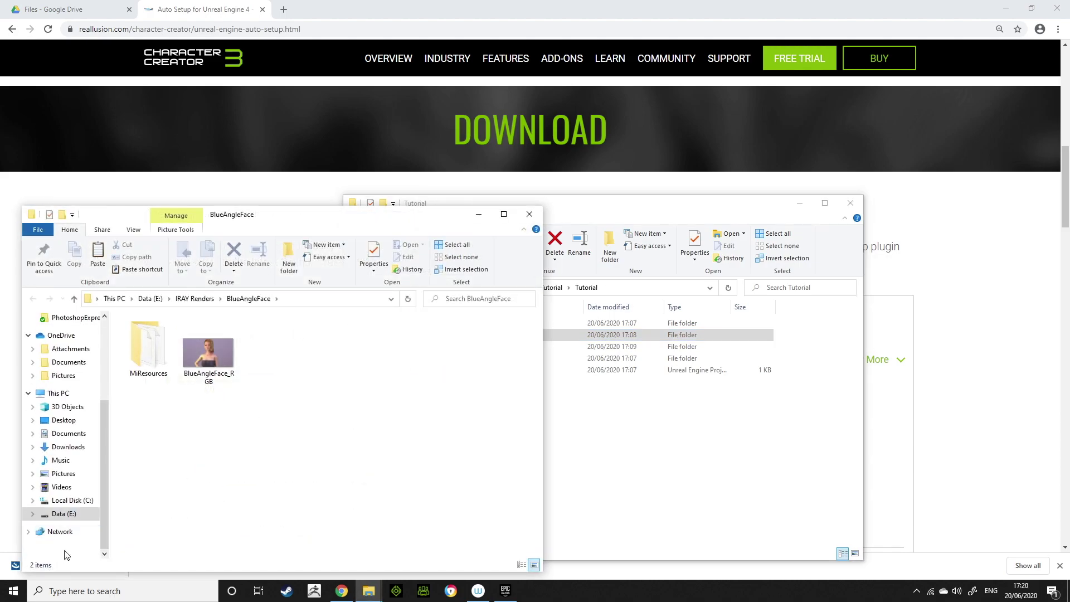
click(64, 513)
scroll(250, 511, down, 5)
scroll(250, 512, down, 1)
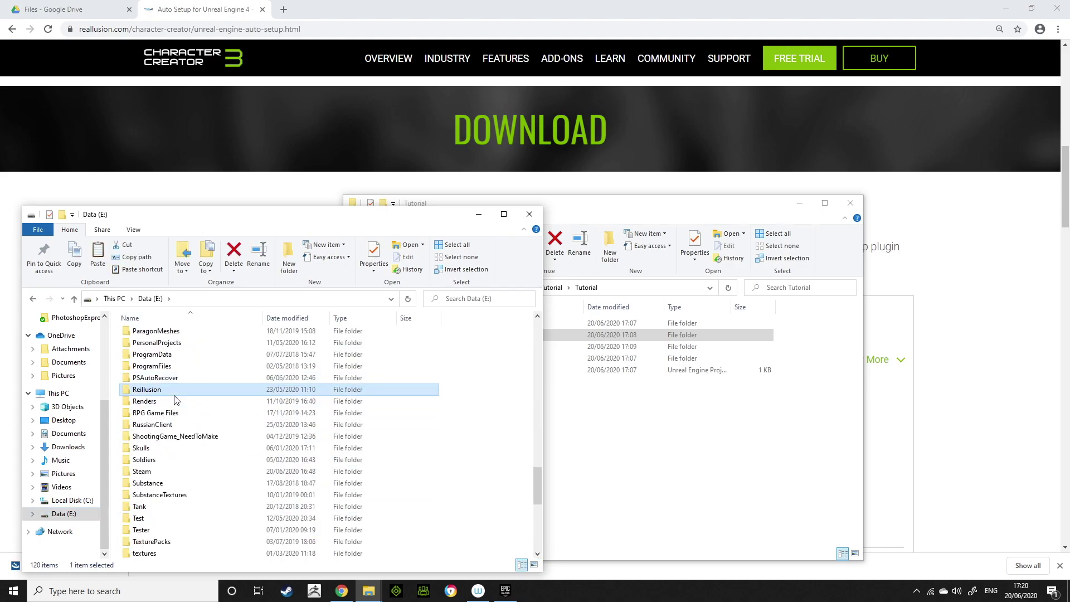
double_click(167, 389)
double_click(177, 415)
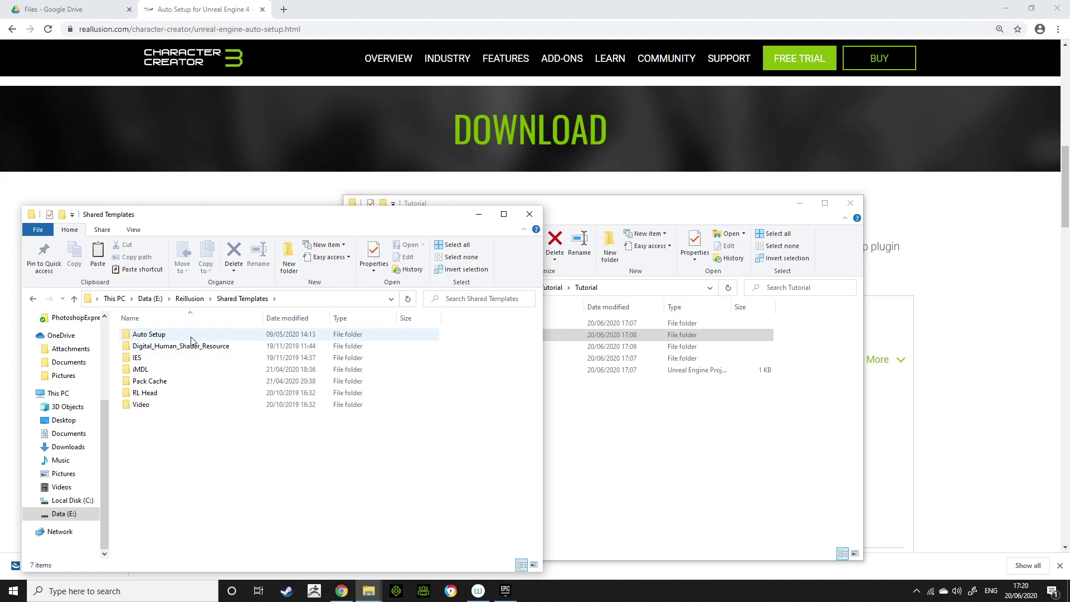
double_click(167, 334)
double_click(189, 345)
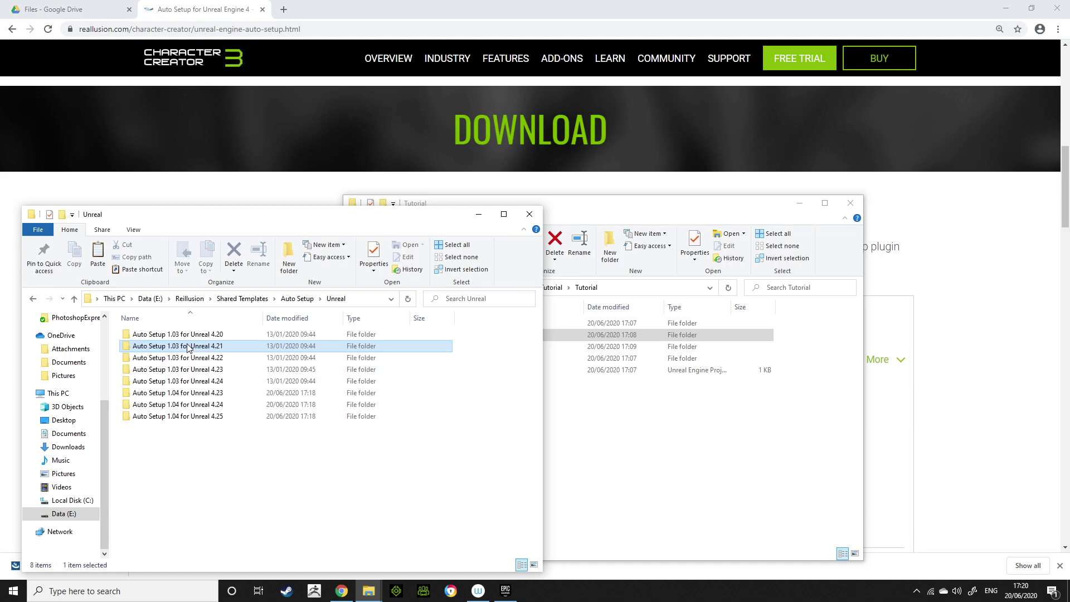
double_click(217, 416)
Arrange the Auto Setup window beside the project window and reopen the Tutorial project folder from YoutubeUnrealTutorial
drag(281, 222, 173, 198)
click(577, 310)
click(535, 288)
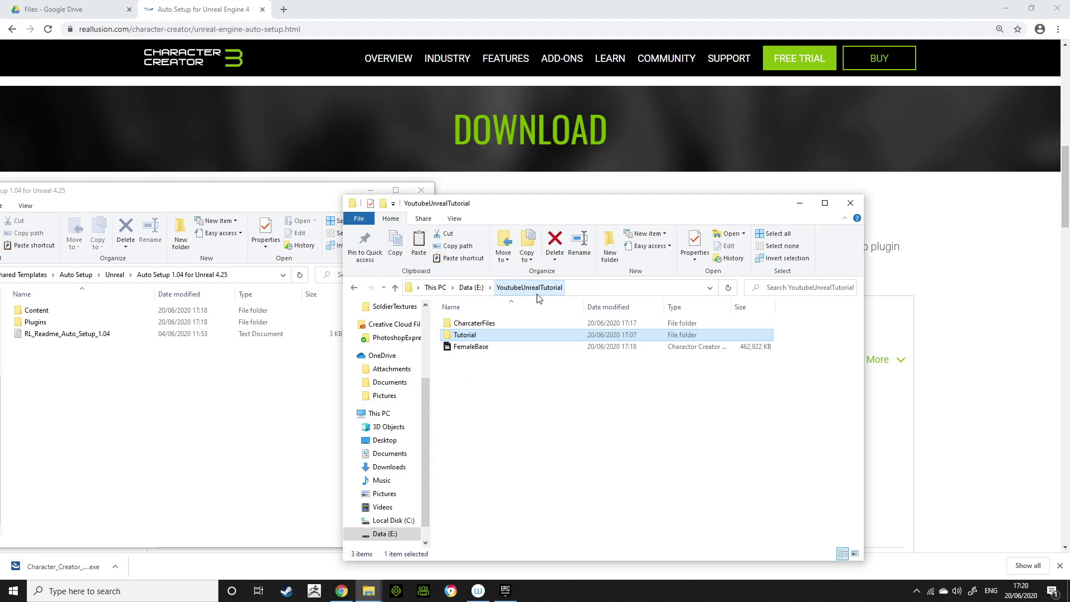
double_click(510, 335)
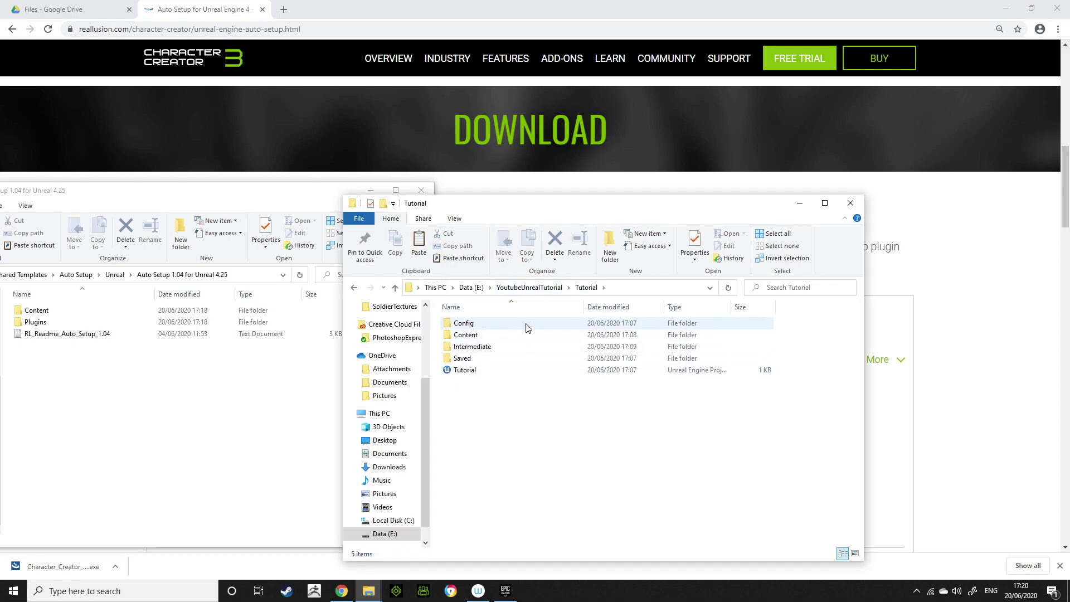
Paste the Unreal 4.25 Auto Setup Content and Plugins folders into the Tutorial project folder and close both File Explorer windows
right_click(529, 464)
click(477, 368)
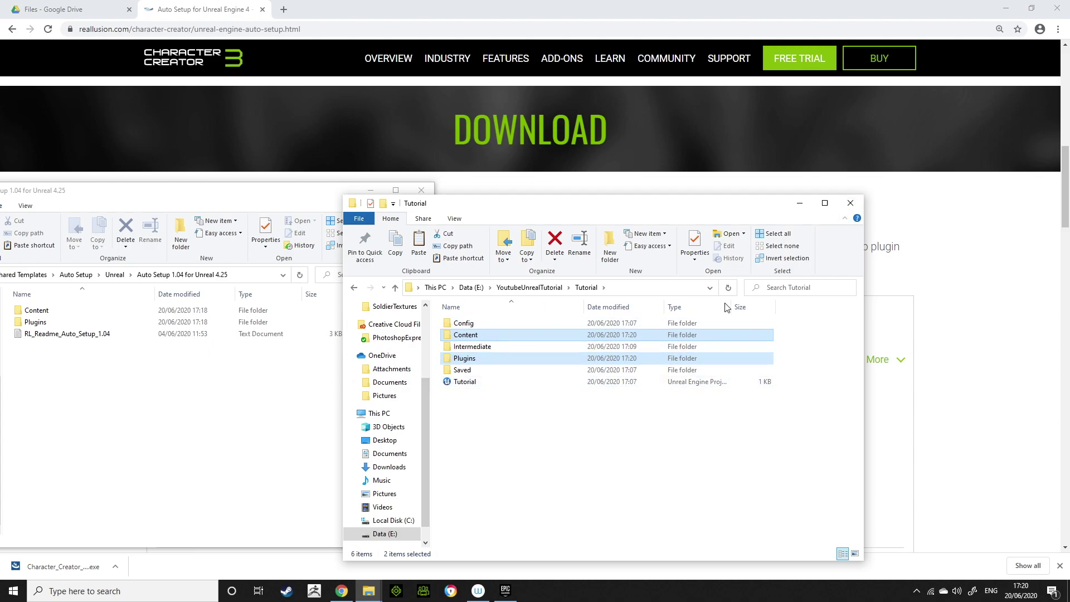
click(850, 203)
click(421, 190)
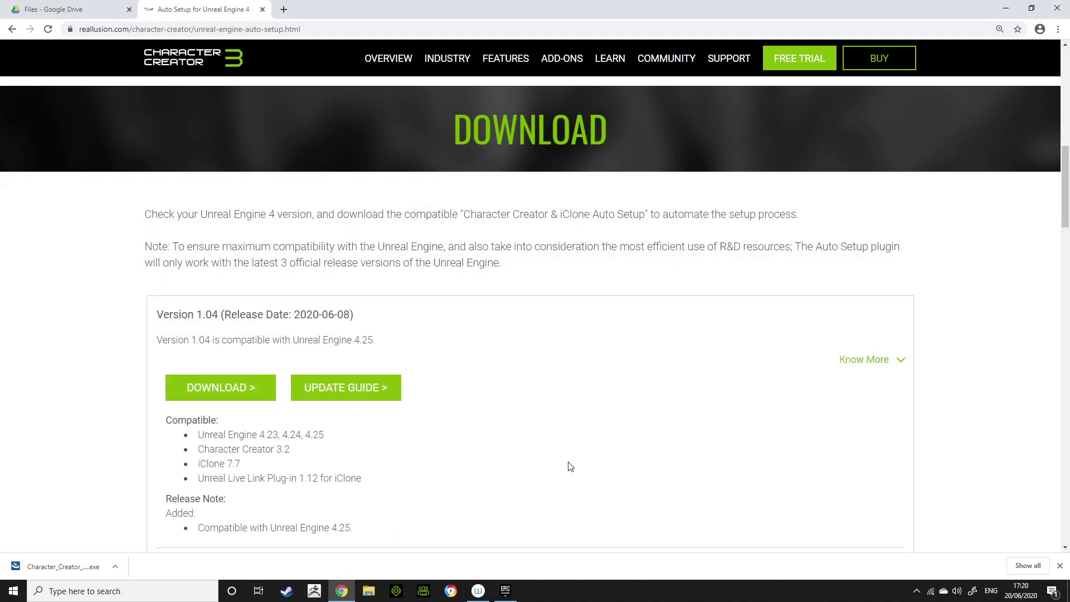
Open the Tutorial project from the Epic Games Launcher library and decline loading the incompatible RLPlugin
click(505, 592)
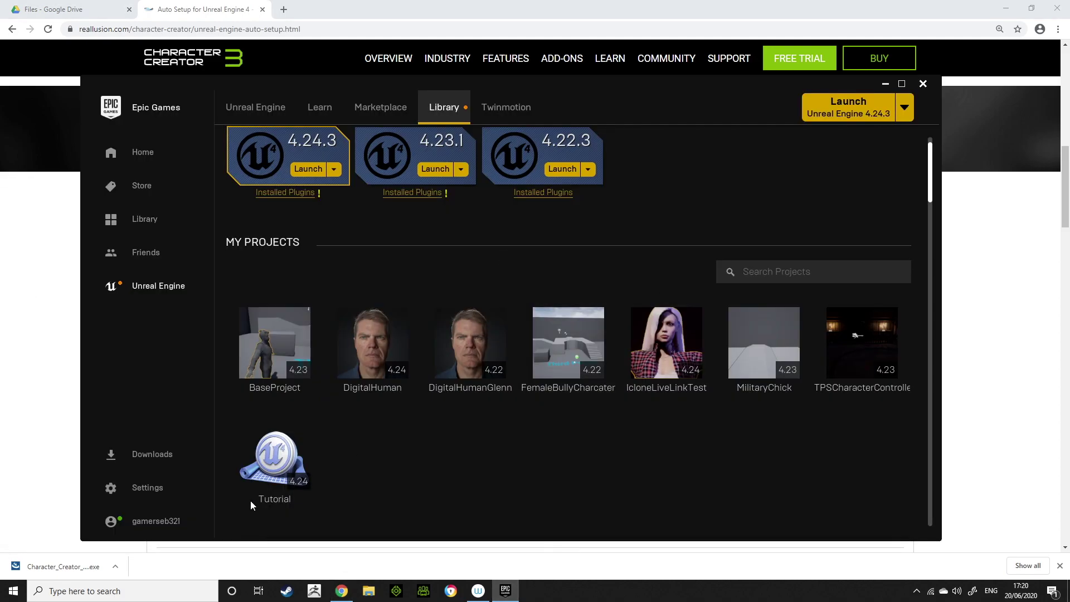
click(292, 469)
double_click(273, 469)
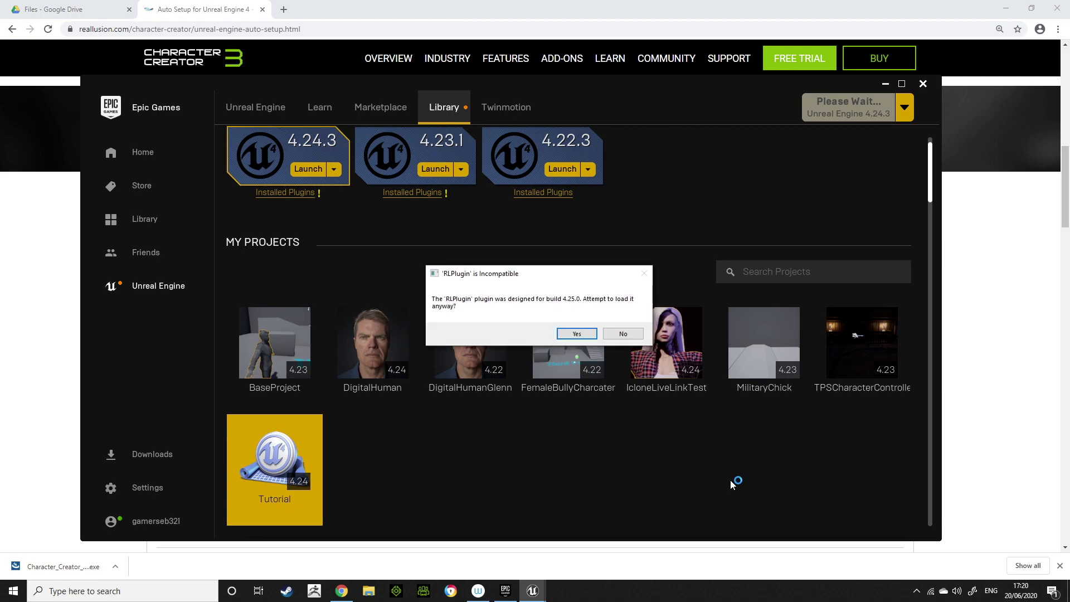
click(629, 335)
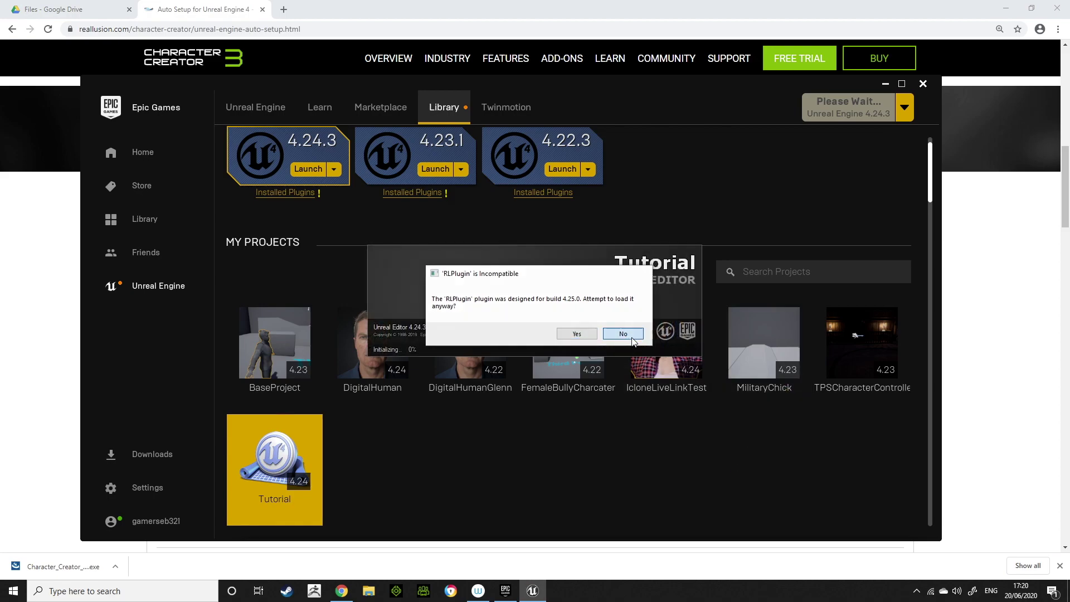
Switch to File Explorer and browse on Data (E:) to Reillusion > Shared Templates > Auto Setup > Unreal
click(368, 591)
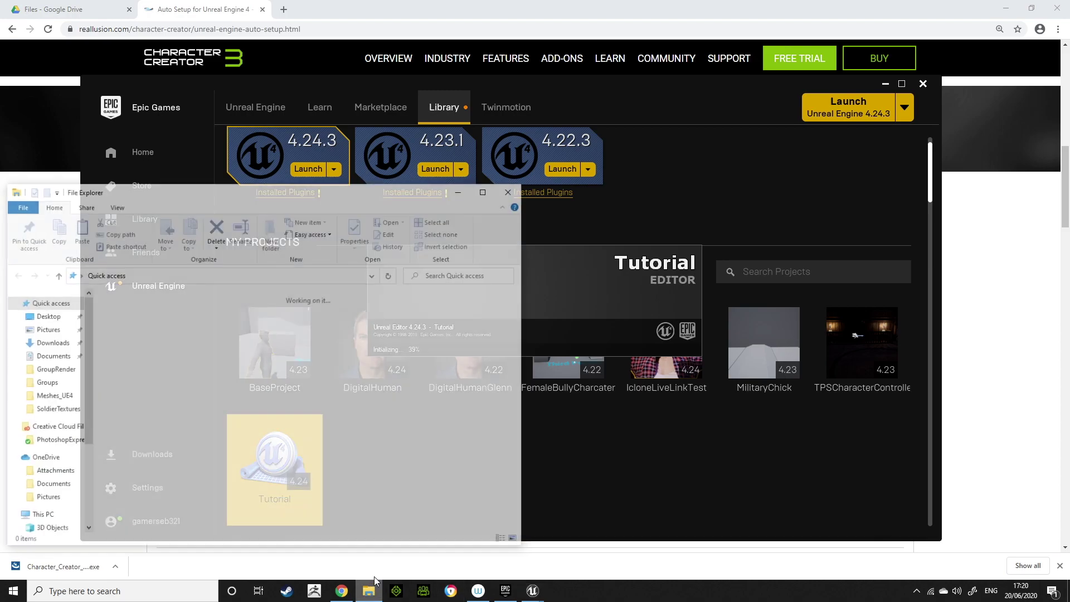
click(594, 504)
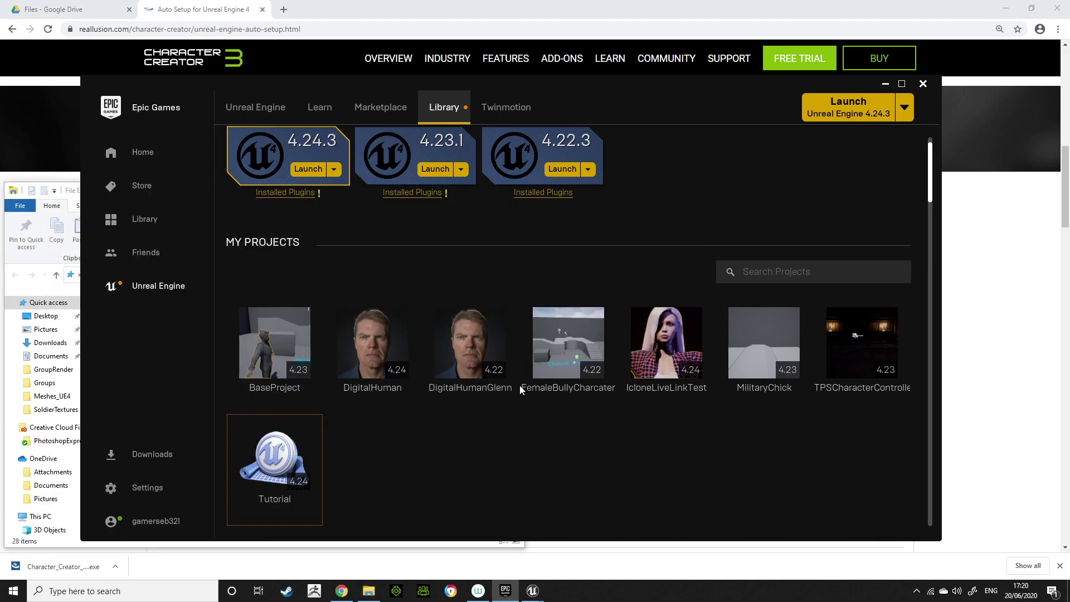
right_click(281, 455)
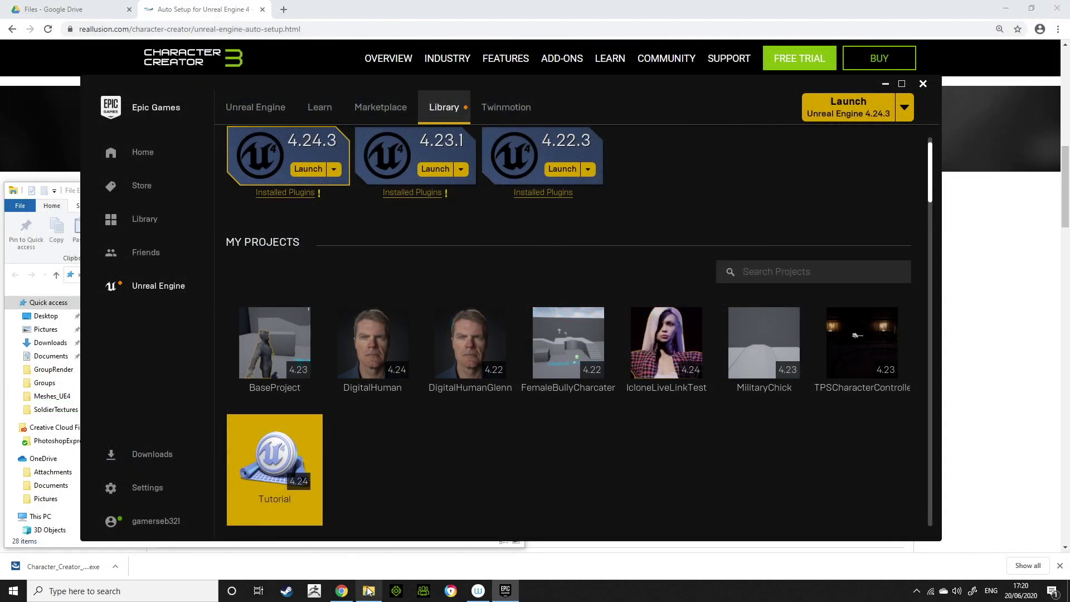
click(368, 591)
scroll(45, 496, down, 4)
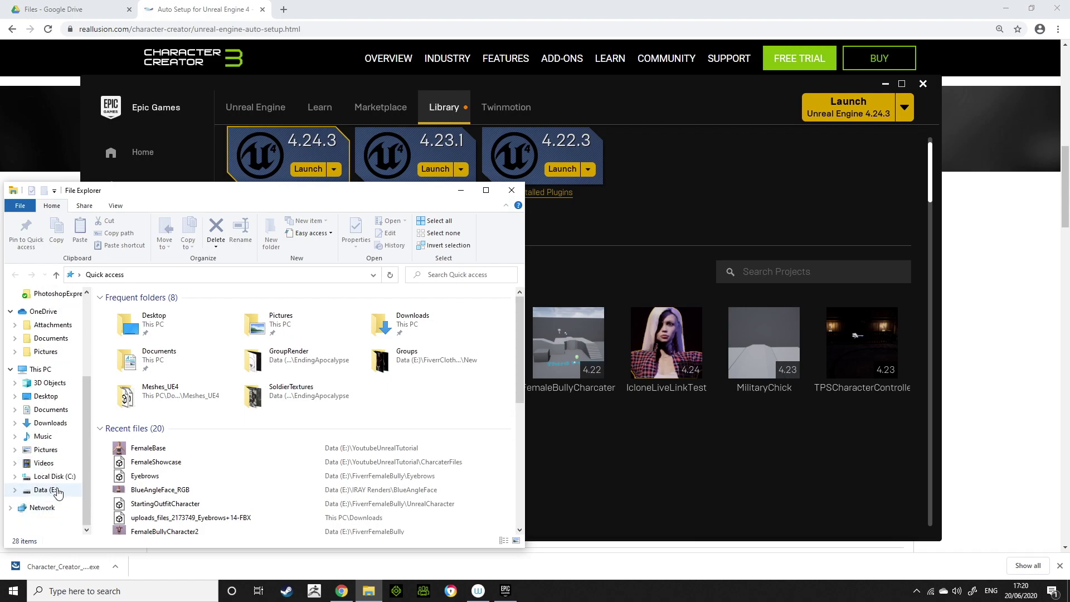
click(46, 490)
scroll(214, 457, down, 13)
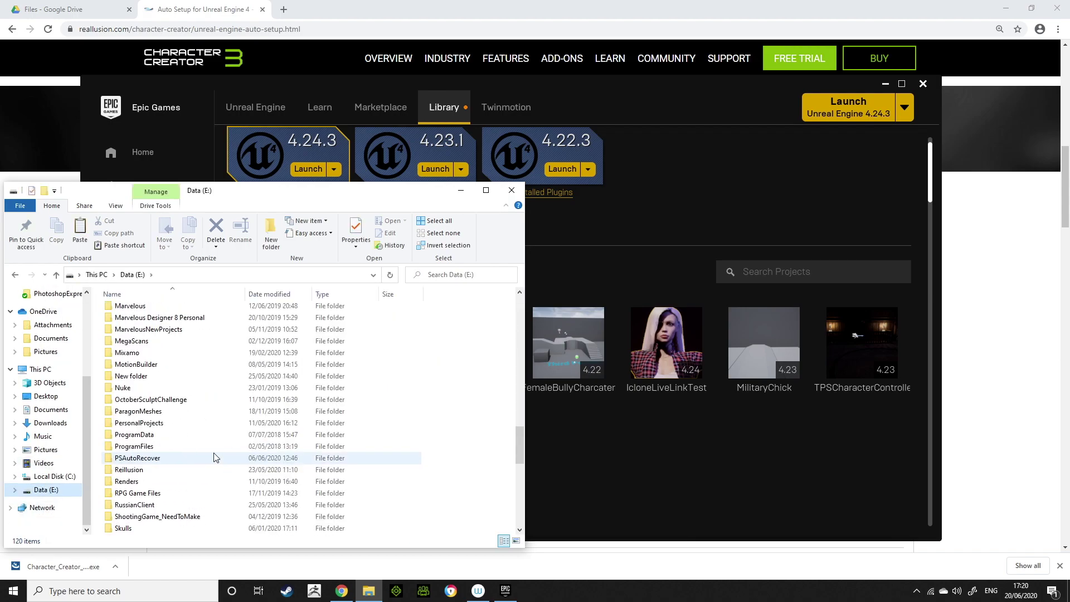
double_click(172, 471)
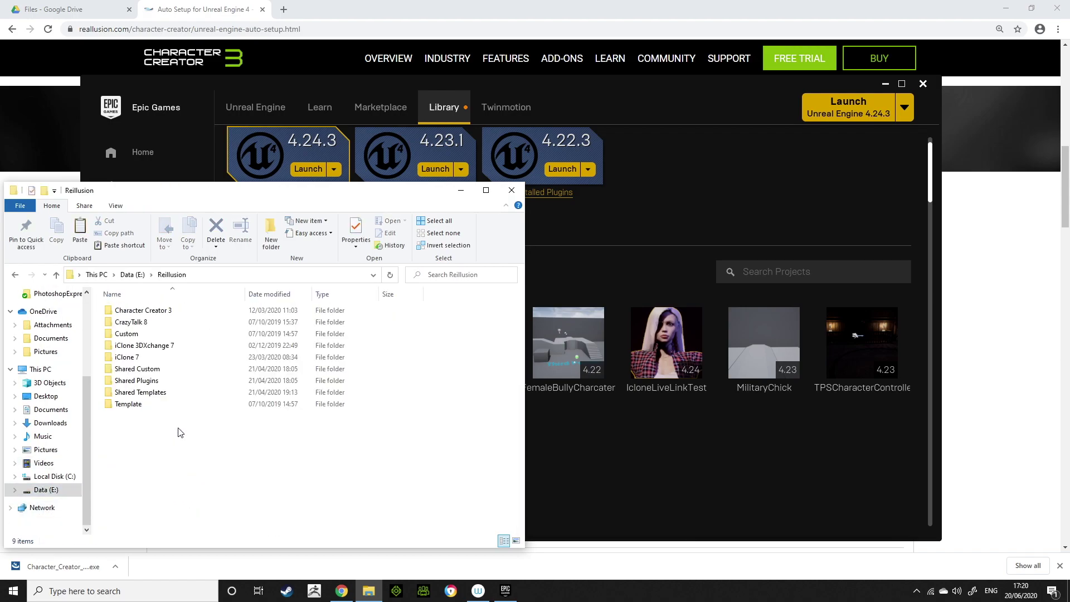
double_click(170, 381)
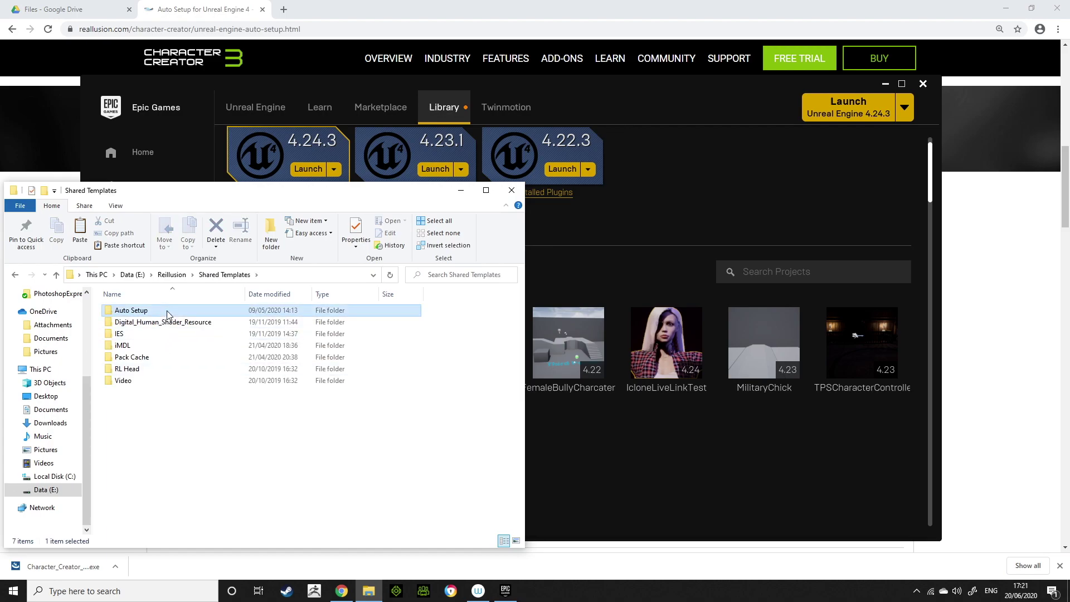
double_click(166, 310)
double_click(166, 322)
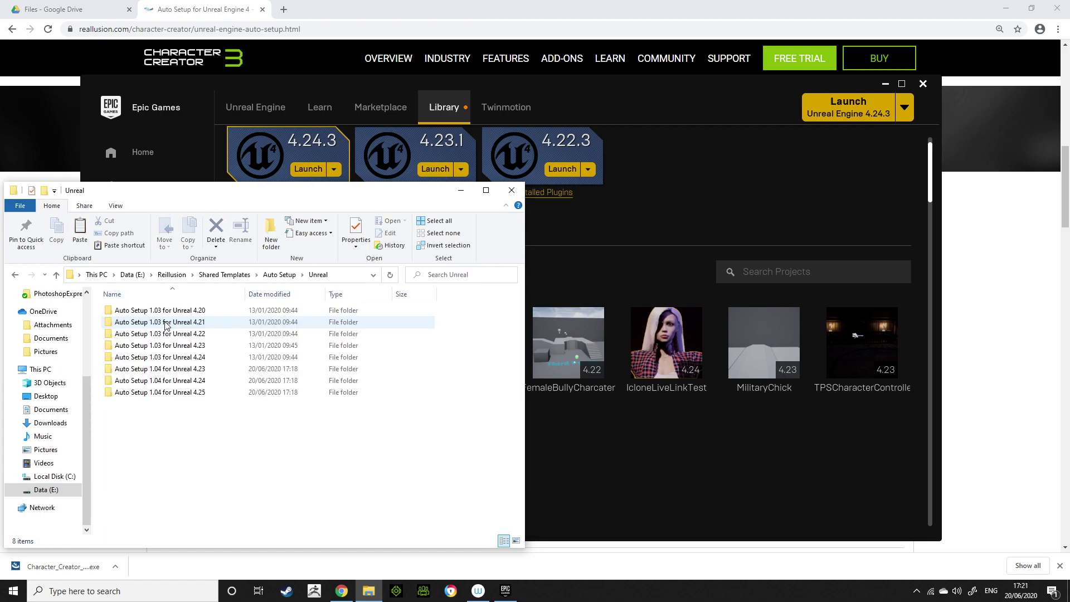
Open the Auto Setup 1.04 for Unreal 4.24 folder and copy its Content and Plugins folders
double_click(163, 381)
click(204, 275)
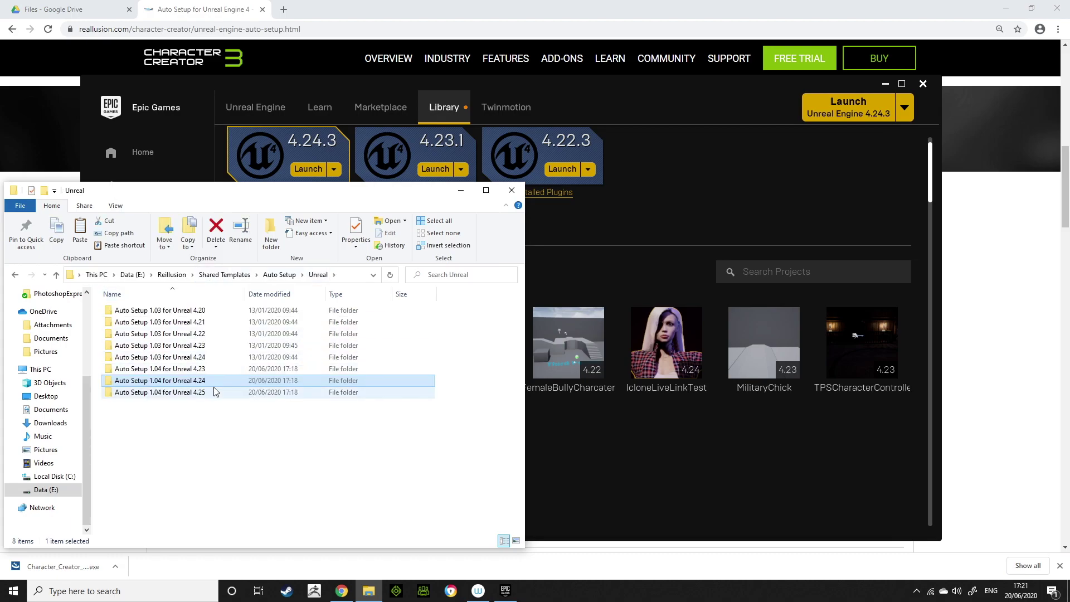
double_click(243, 382)
drag(193, 301, 204, 326)
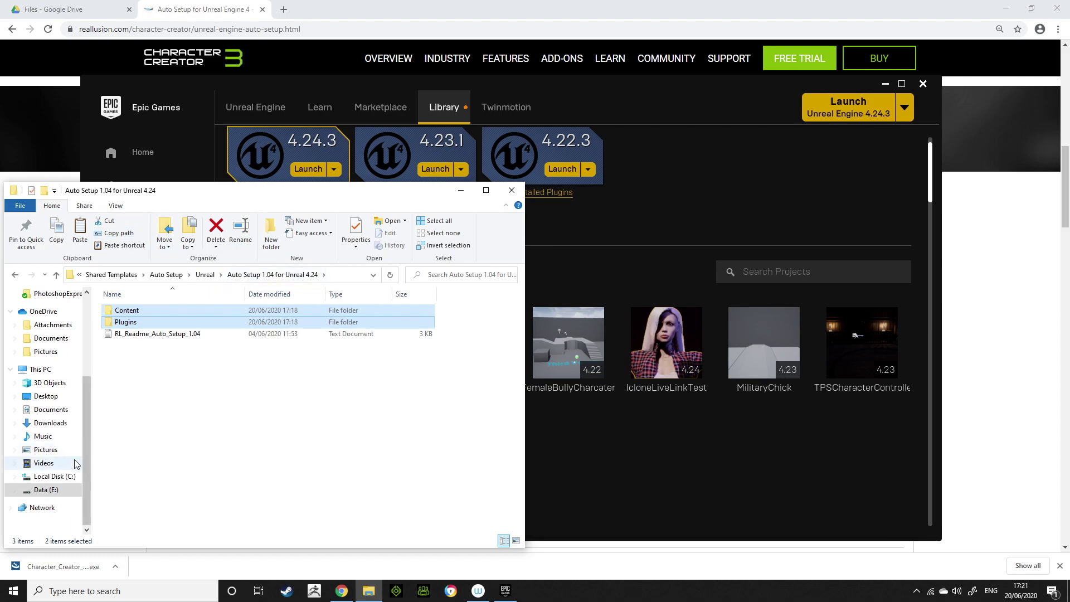
Return to the Data (E:) drive and open the Tutorial project folder inside YoutubeUnrealTutorial
click(70, 499)
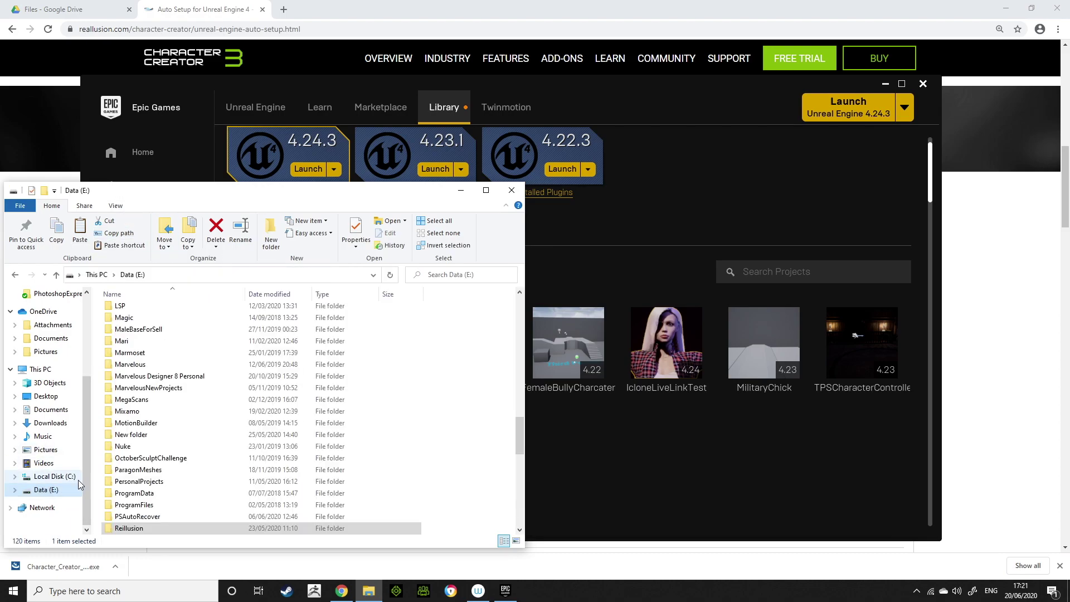
scroll(163, 466, down, 12)
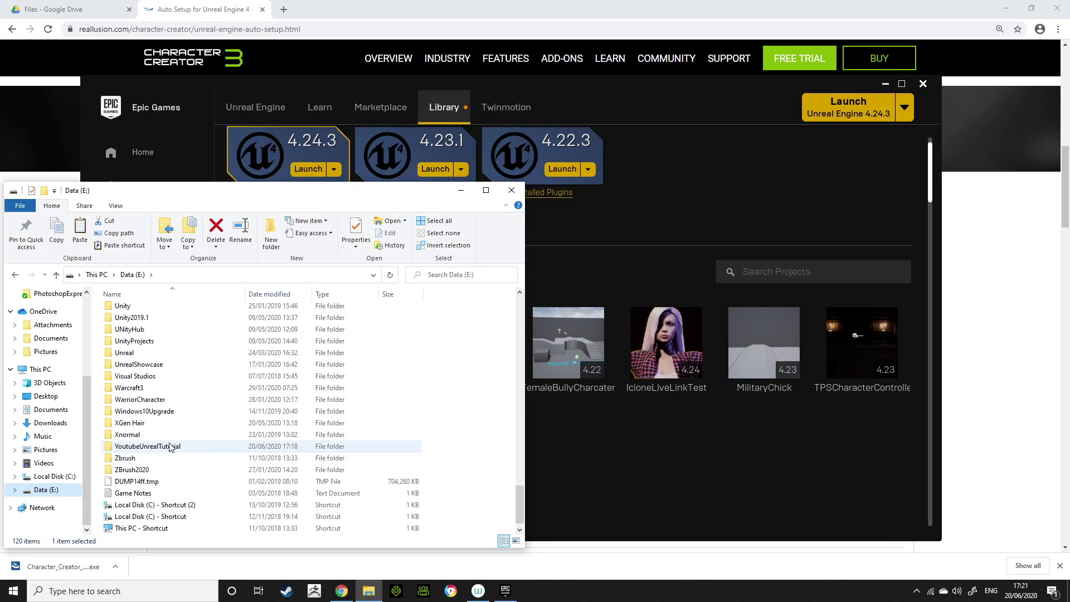
double_click(165, 447)
click(179, 323)
double_click(179, 324)
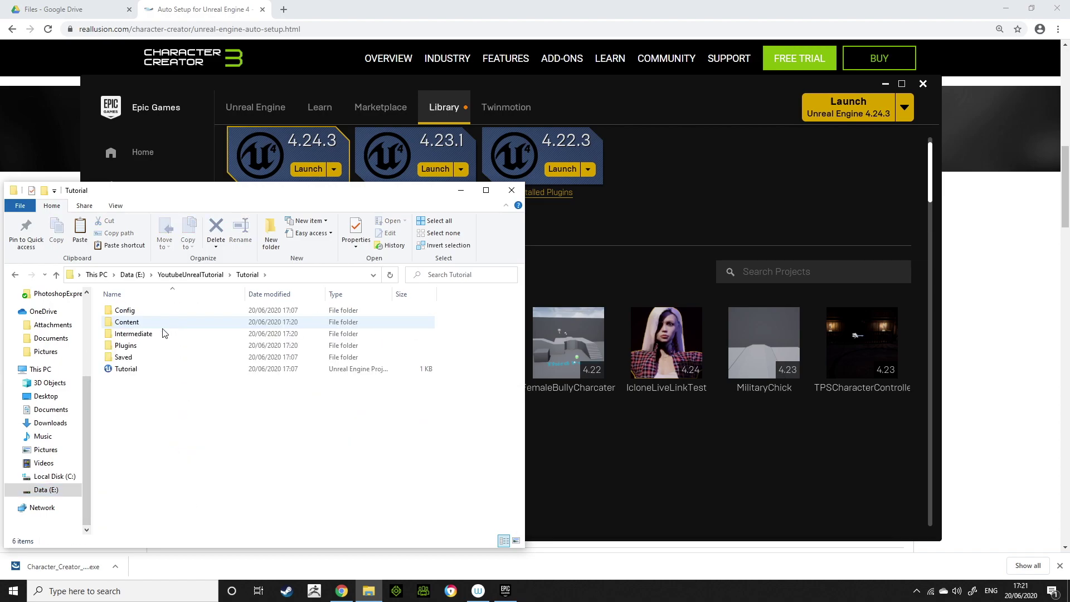
Delete the CC_Shaders folder from the project's Content folder and the Plugins folder from the Tutorial folder
click(156, 347)
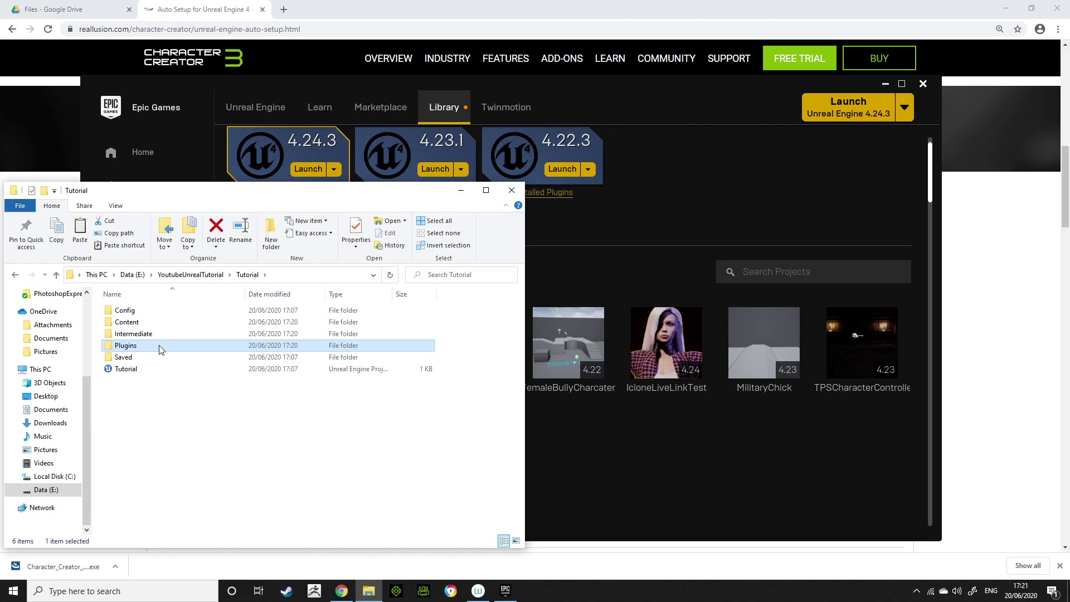
double_click(156, 323)
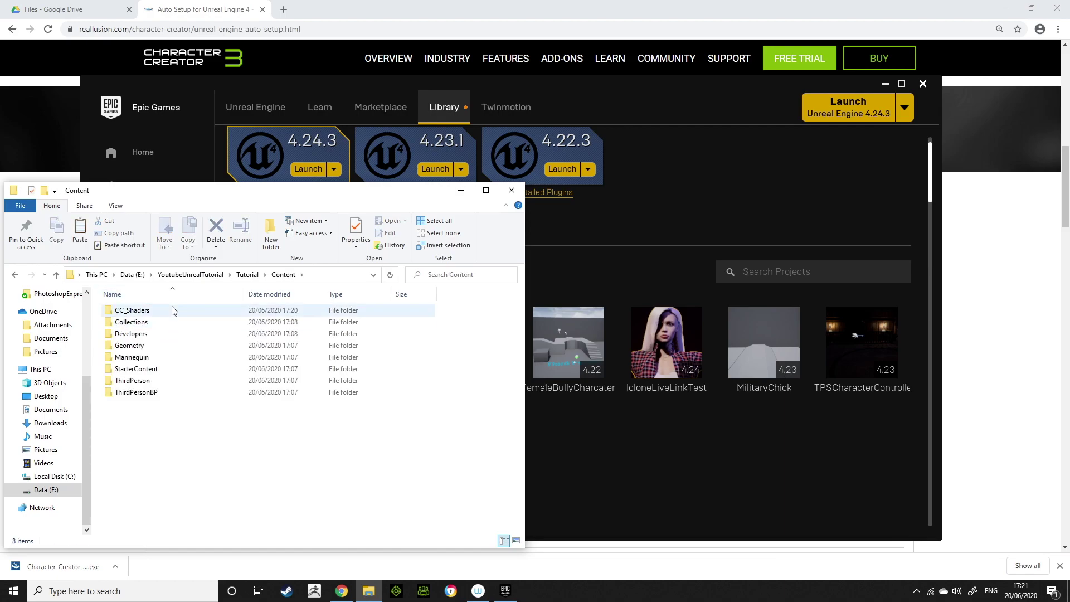
click(173, 311)
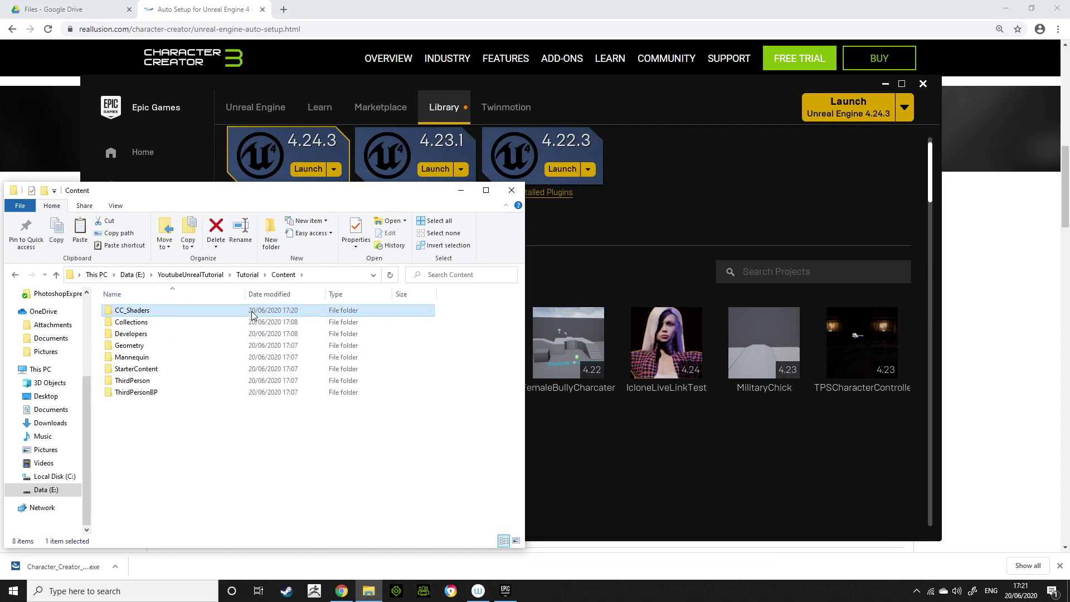
key(Delete)
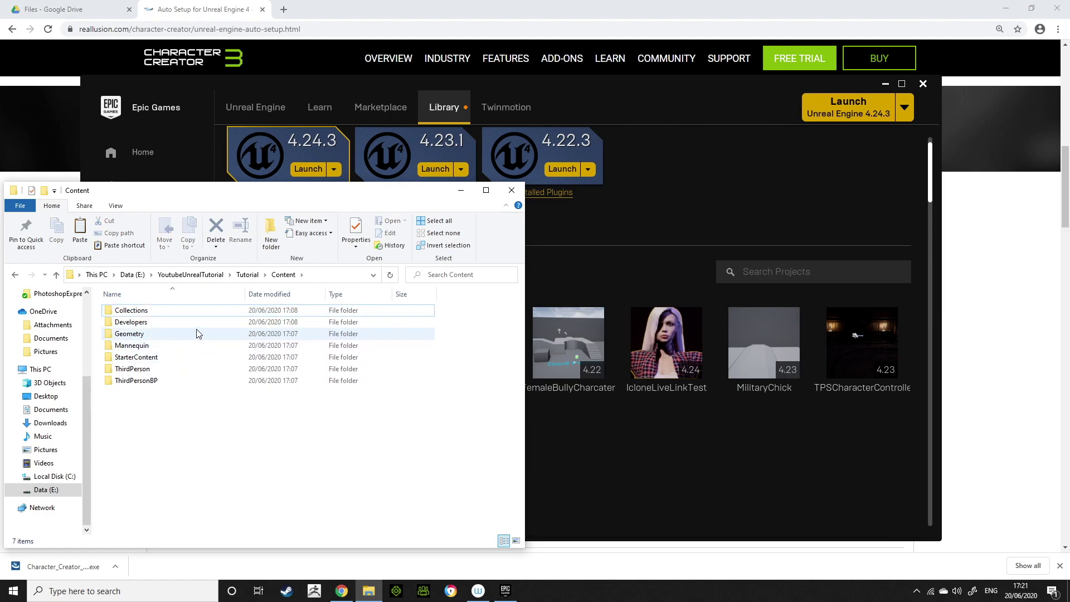
click(247, 275)
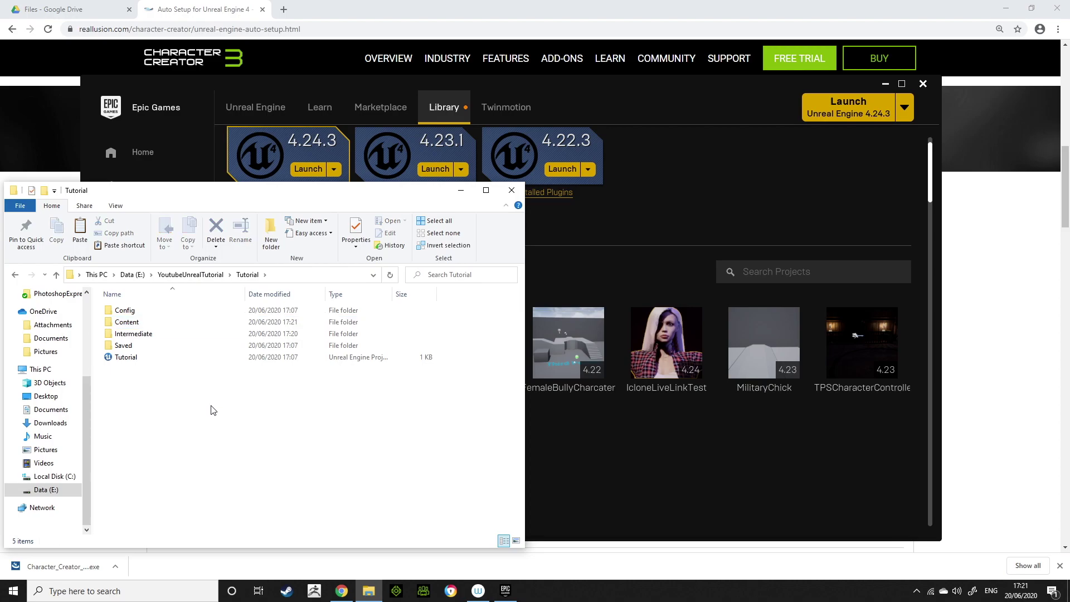
Paste the copied Content and Plugins folders into the Tutorial folder and open the Tutorial project from the Epic Games Launcher
key(ctrl+v)
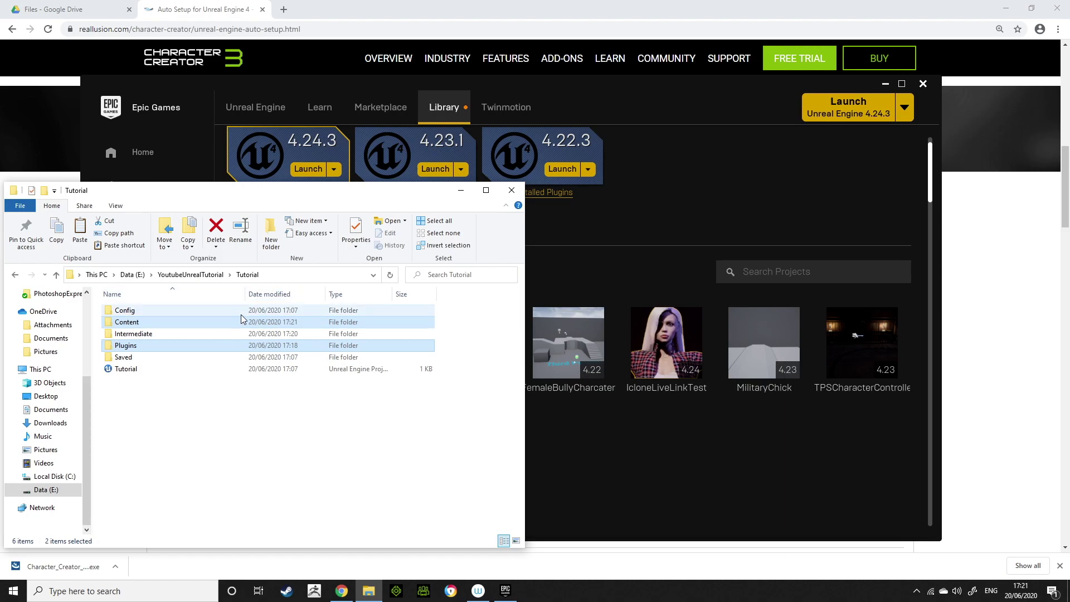
click(635, 454)
double_click(309, 460)
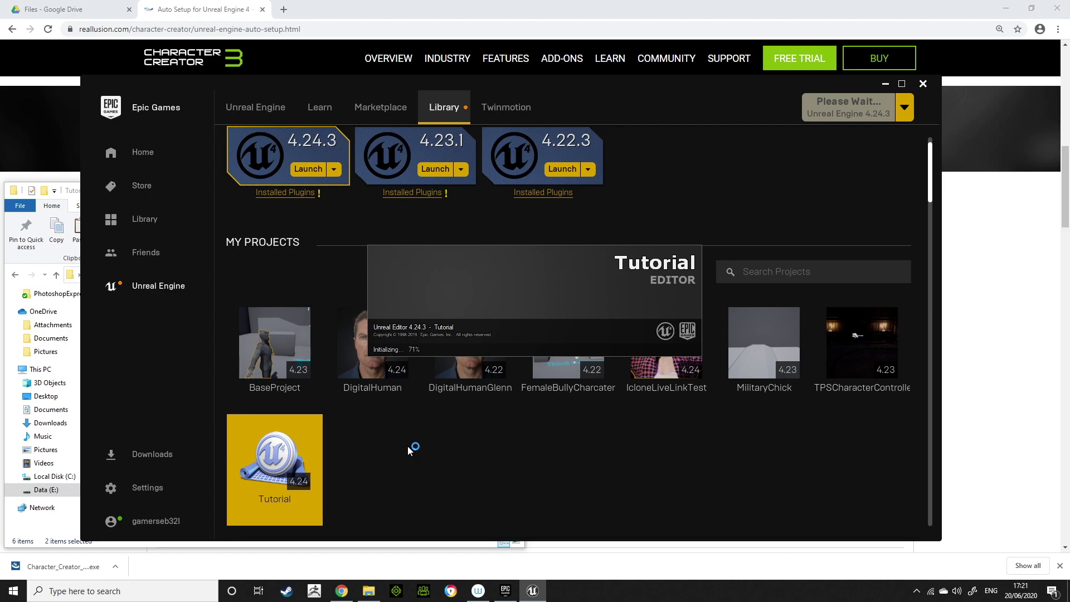
Check the Tutorial project folder in File Explorer and return to the Unreal Editor
click(367, 592)
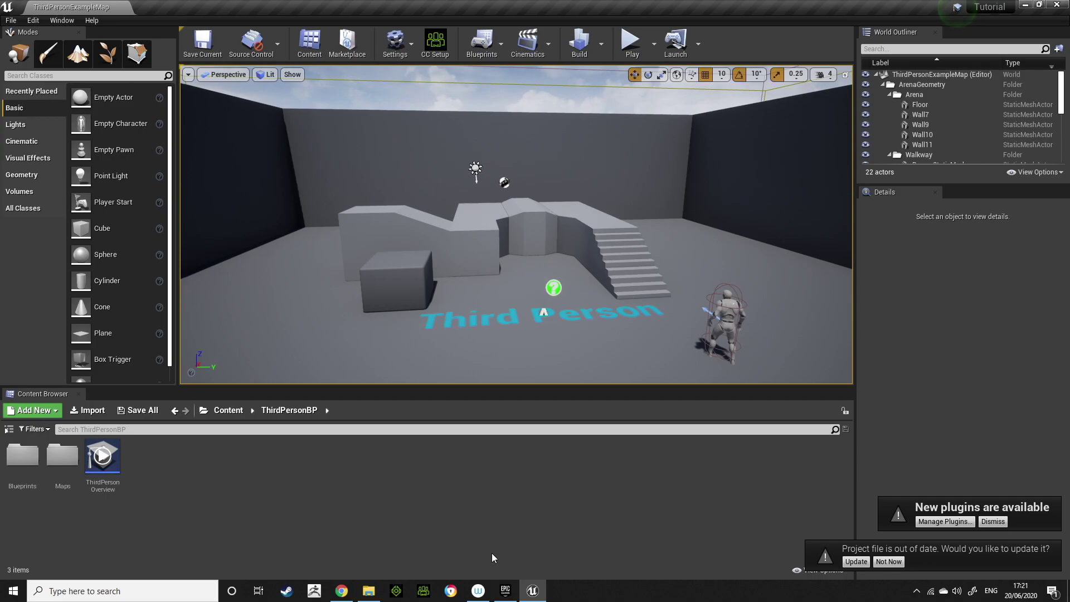
click(368, 590)
click(248, 275)
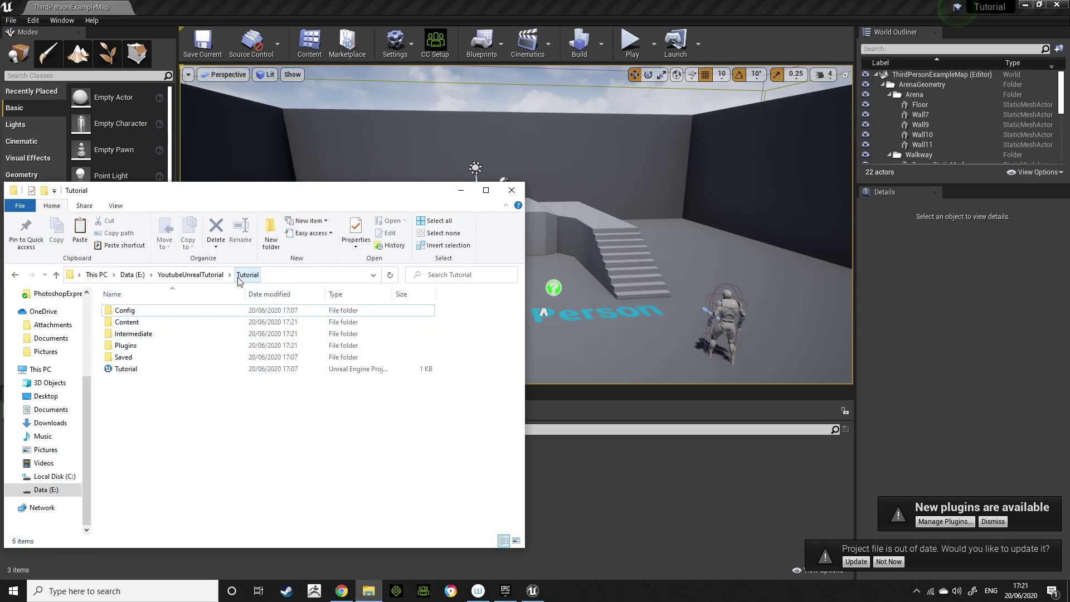
click(596, 492)
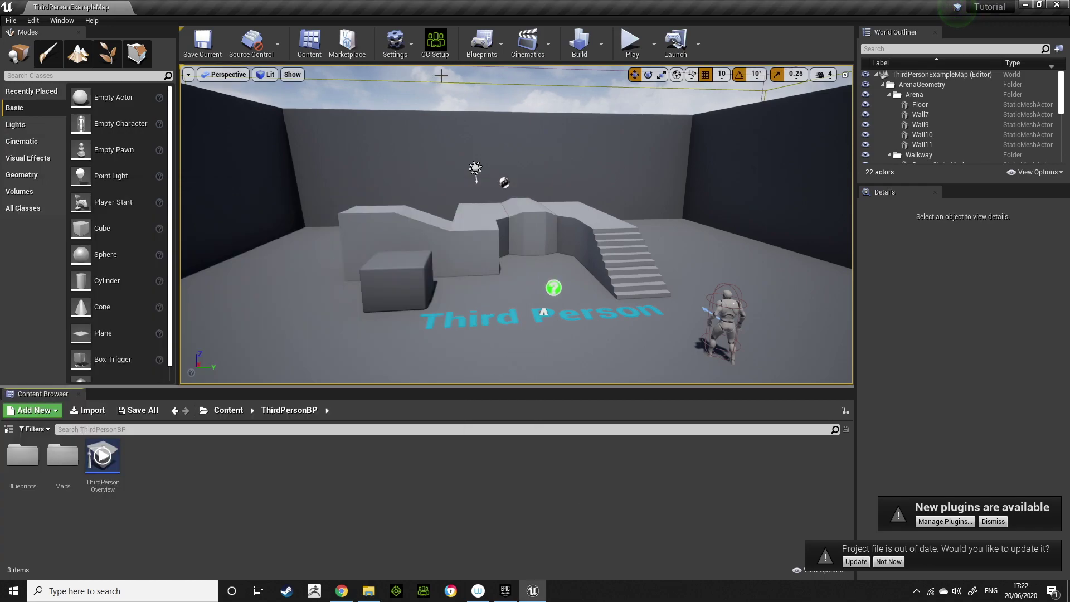
Create a folder named Character in the project's Content folder and open it
click(227, 412)
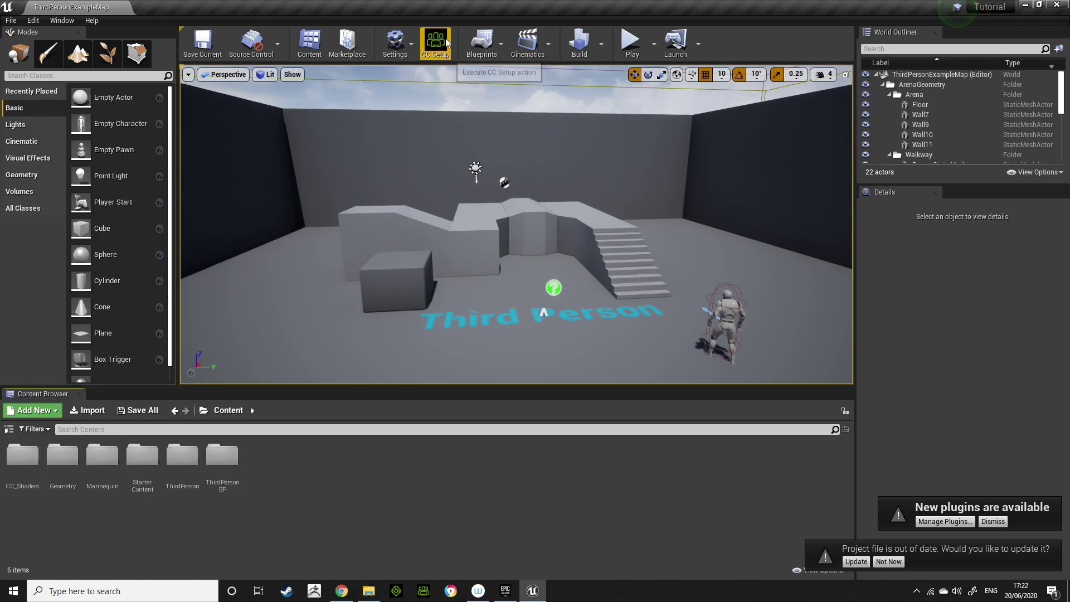
right_click(304, 475)
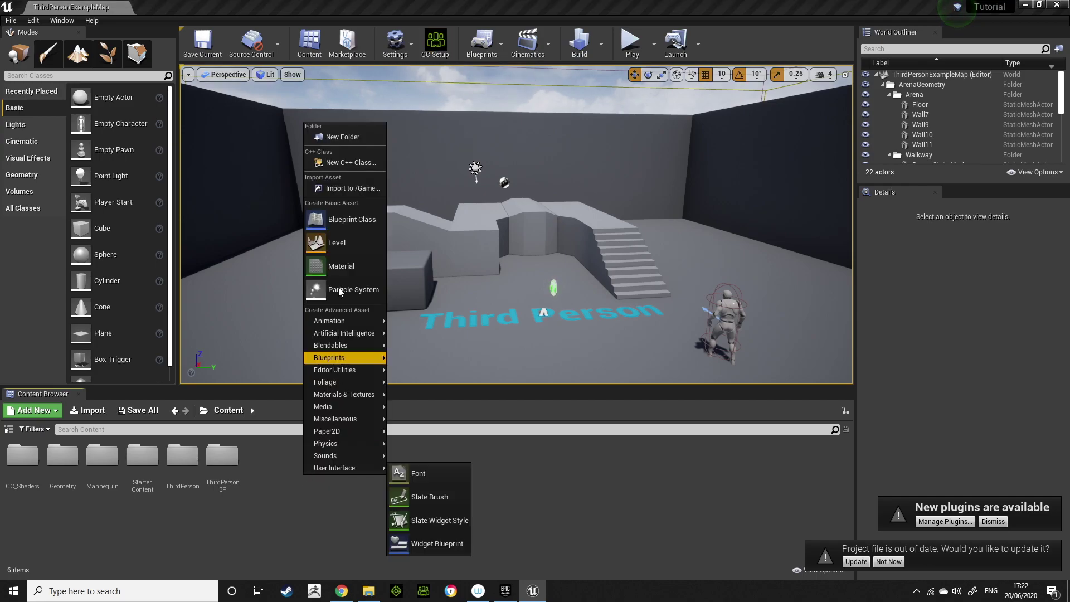
click(357, 137)
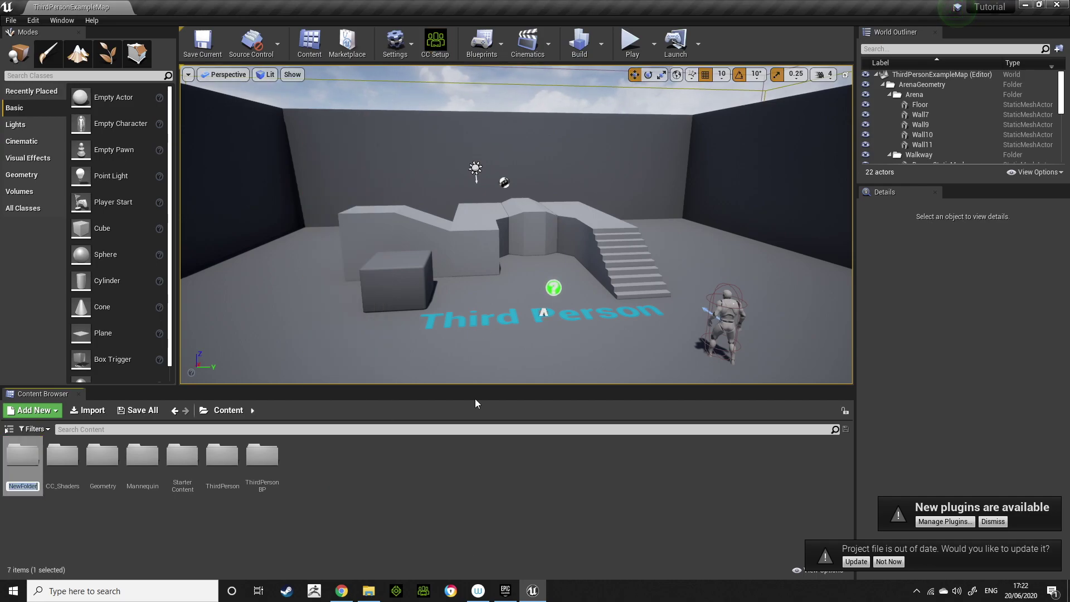
text(Character)
key(Return)
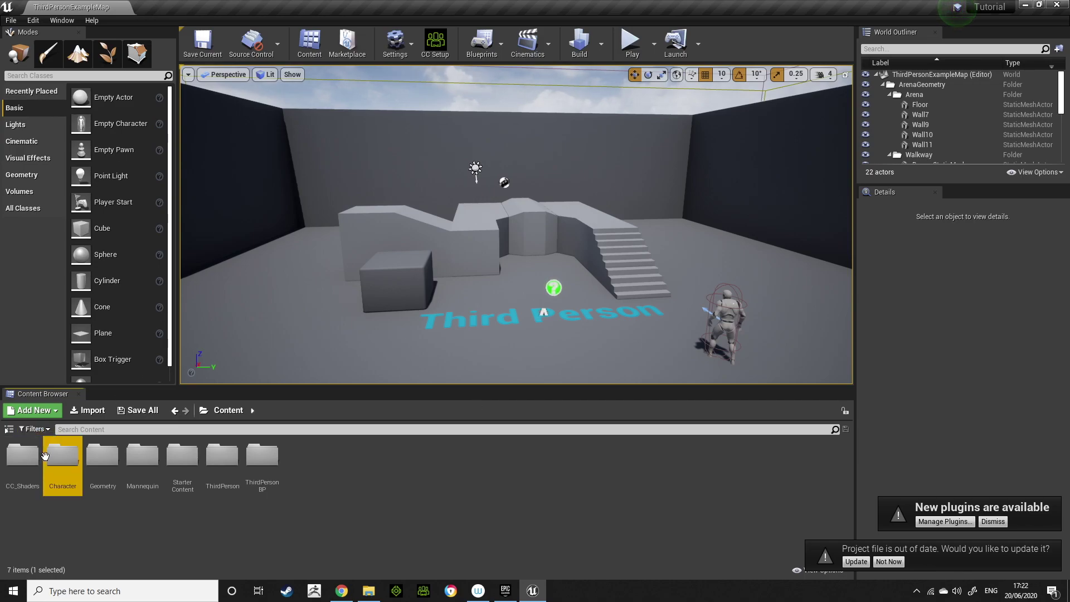
double_click(56, 471)
Bring the textures folder, FemaleShowcase model and FemaleShowcase JSON file from the CharcaterFiles folder into the project's Character folder
click(369, 590)
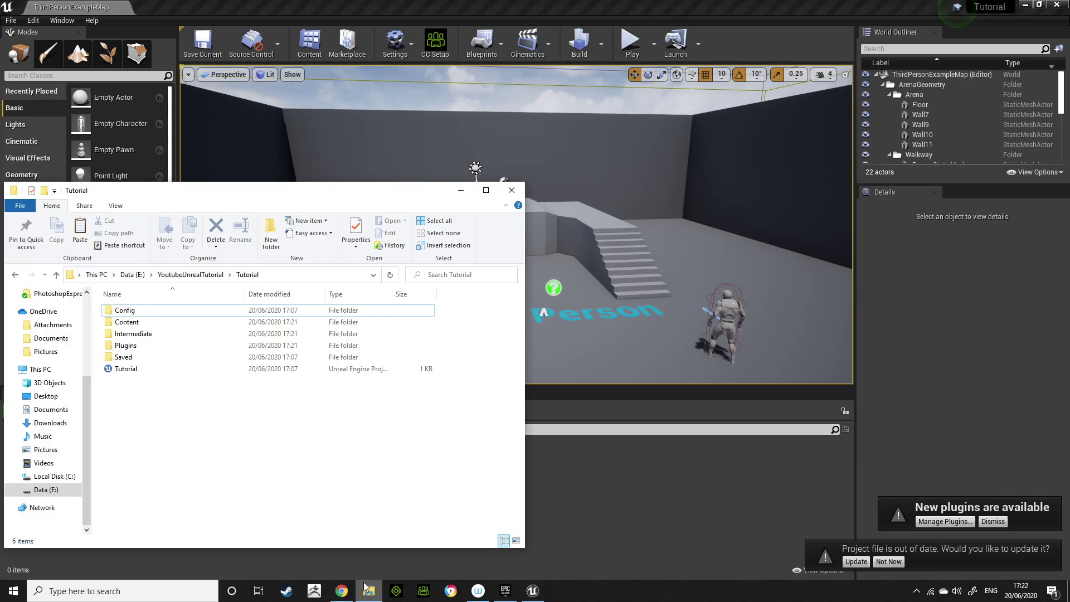
click(184, 275)
double_click(167, 311)
shift+click(172, 335)
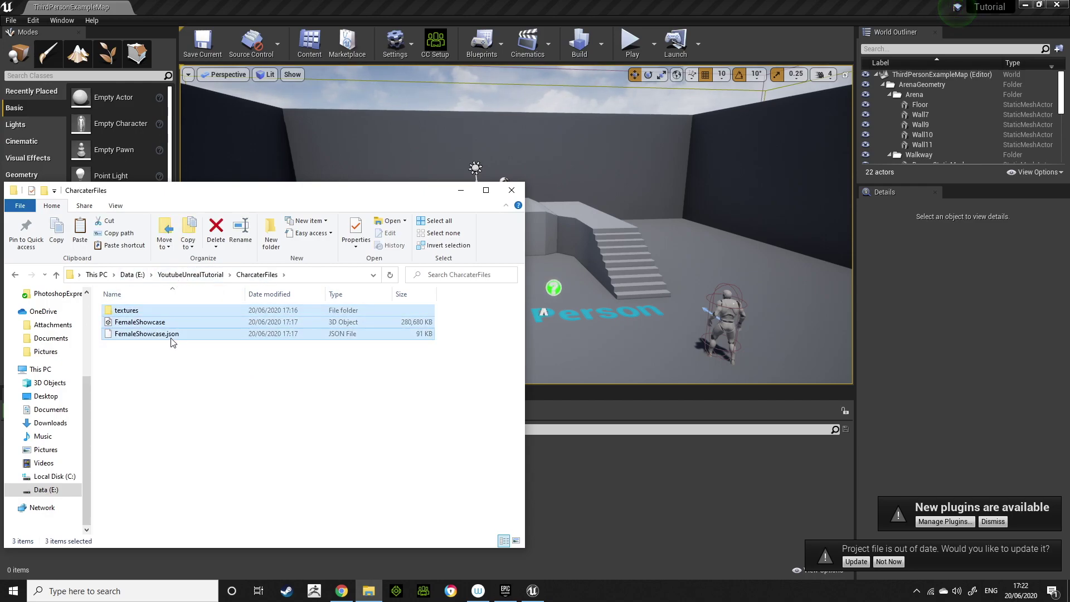
drag(182, 323, 584, 507)
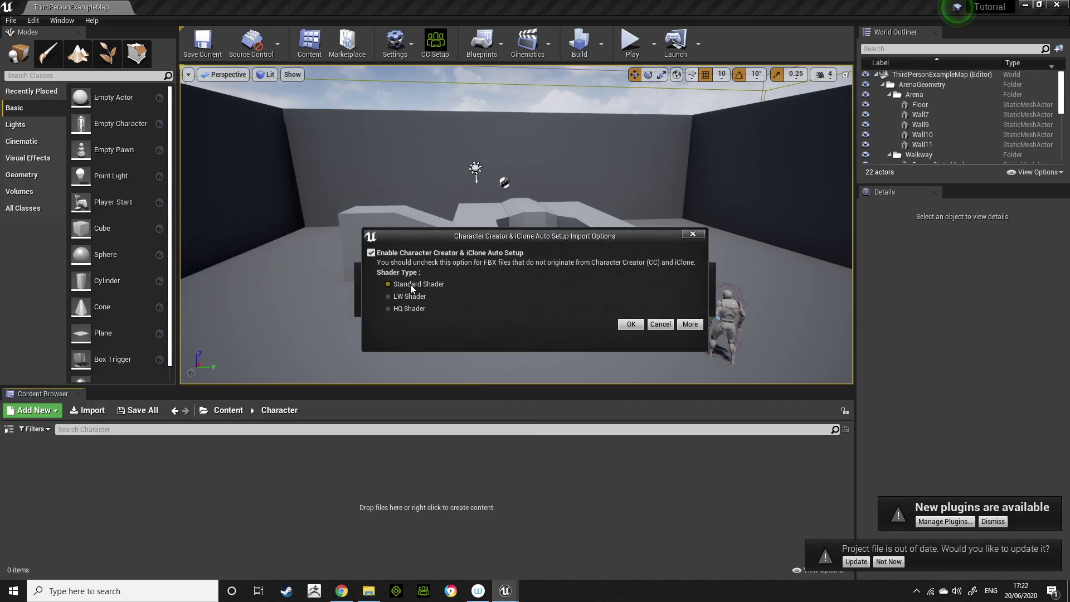
Compare the auto setup shader types and accept the import options with HQ Shader selected
mouse_move(402, 297)
click(403, 299)
click(399, 307)
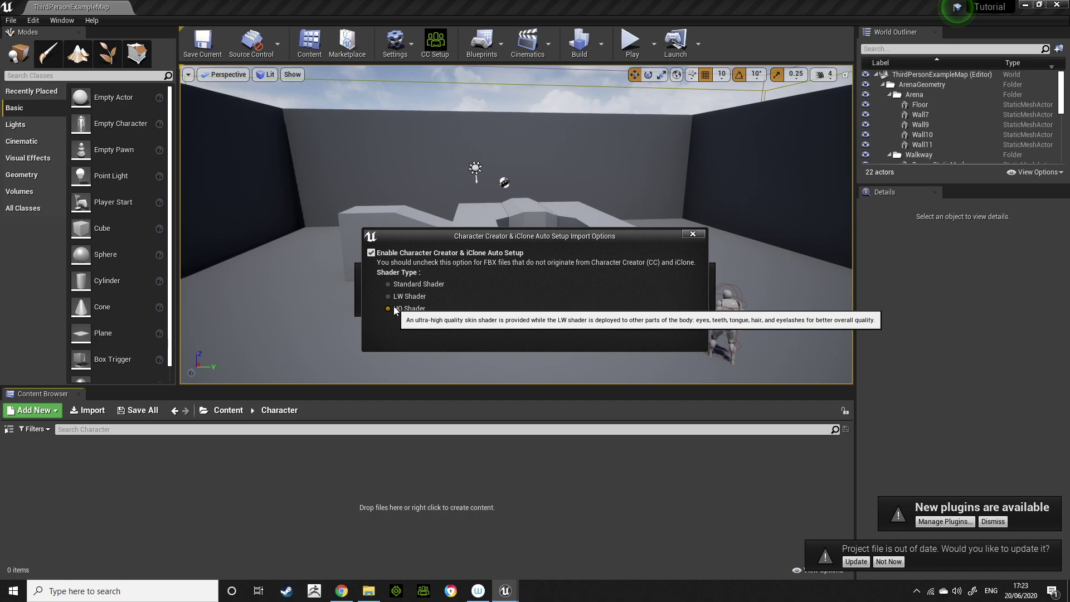
click(406, 298)
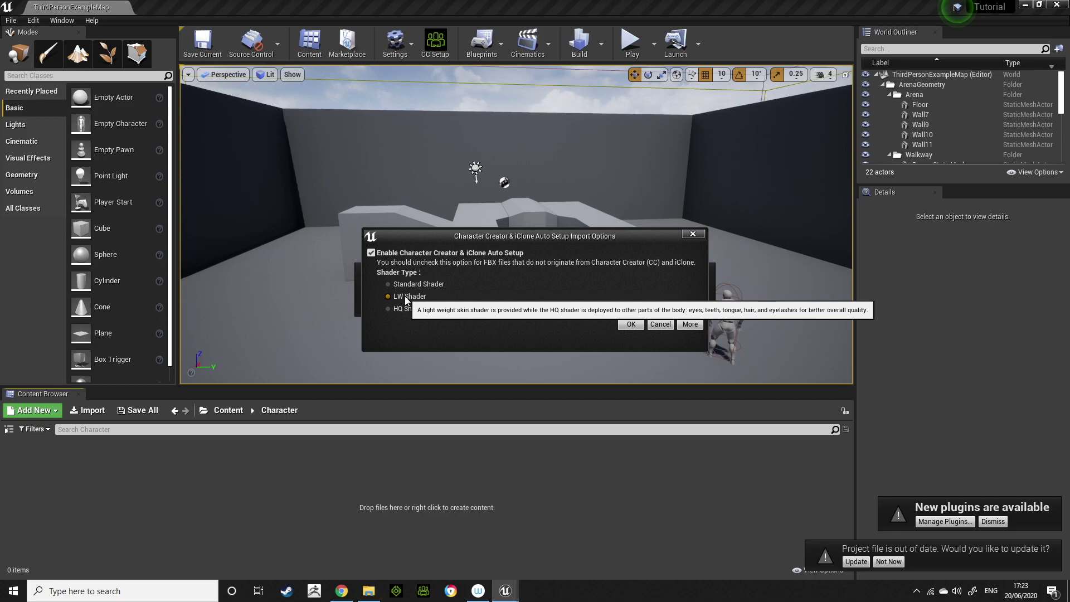
click(403, 310)
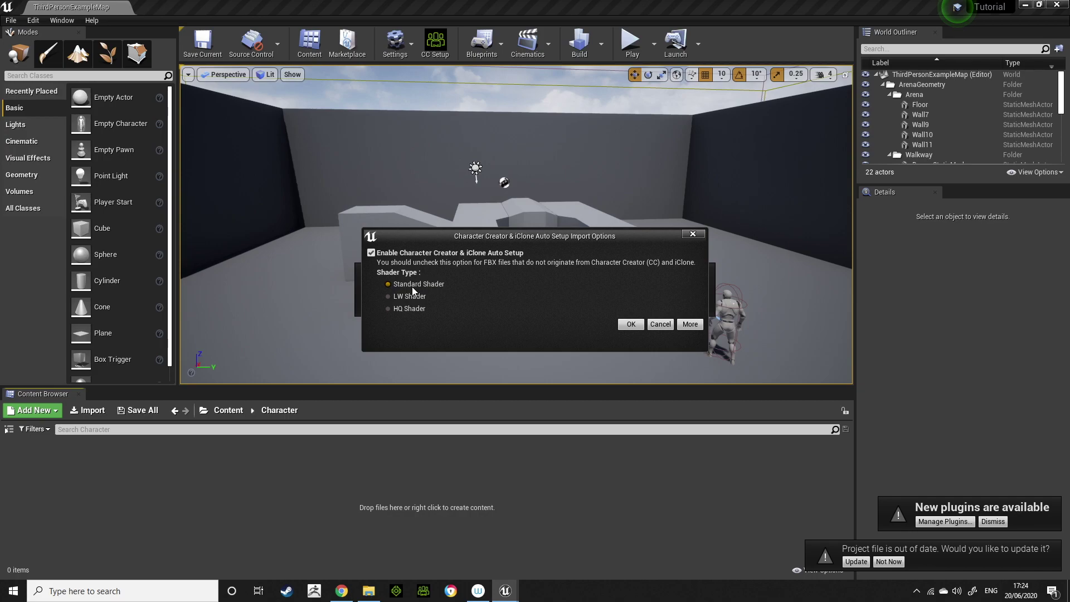
click(400, 309)
click(628, 324)
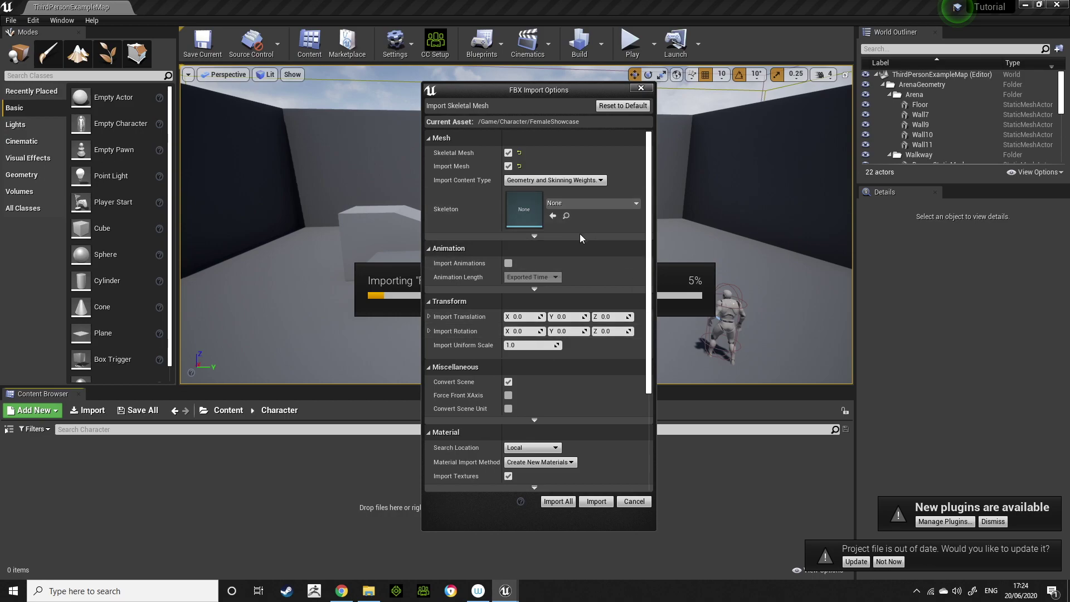
Enable morph target import in the advanced mesh options and import all FemaleShowcase assets
click(579, 234)
click(508, 285)
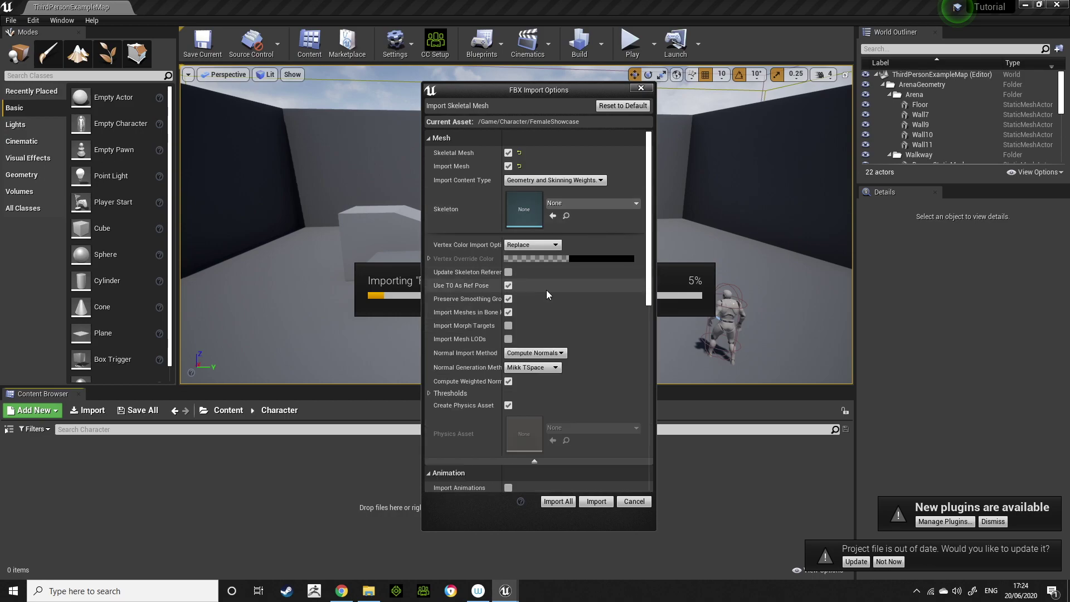
click(508, 326)
click(549, 503)
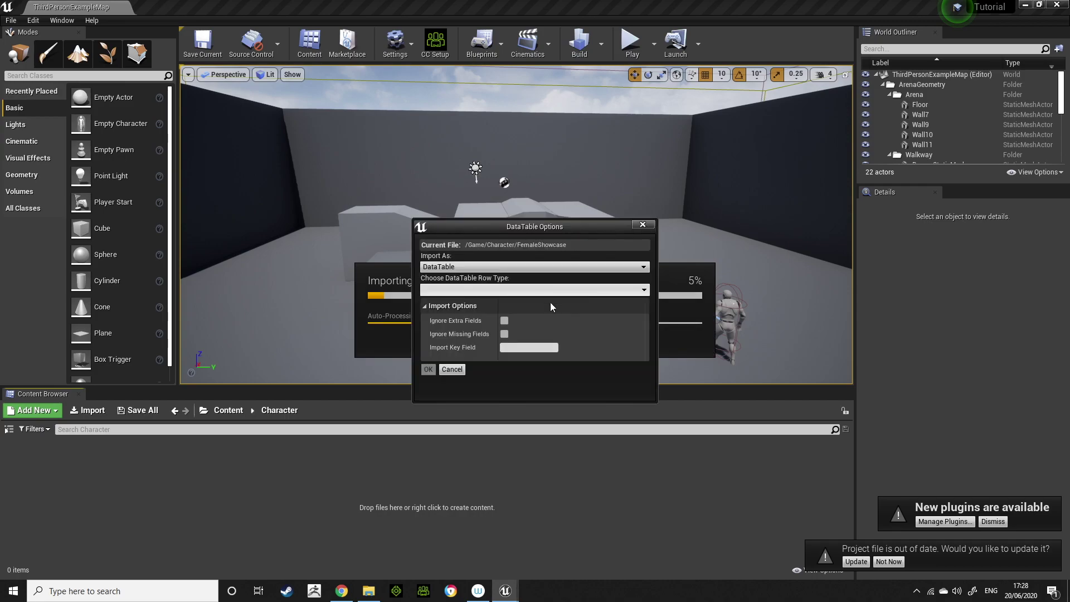
Import the FemaleShowcase JSON file as a DataTable with the AreaLightsStruct row type and dismiss the resulting message
click(368, 591)
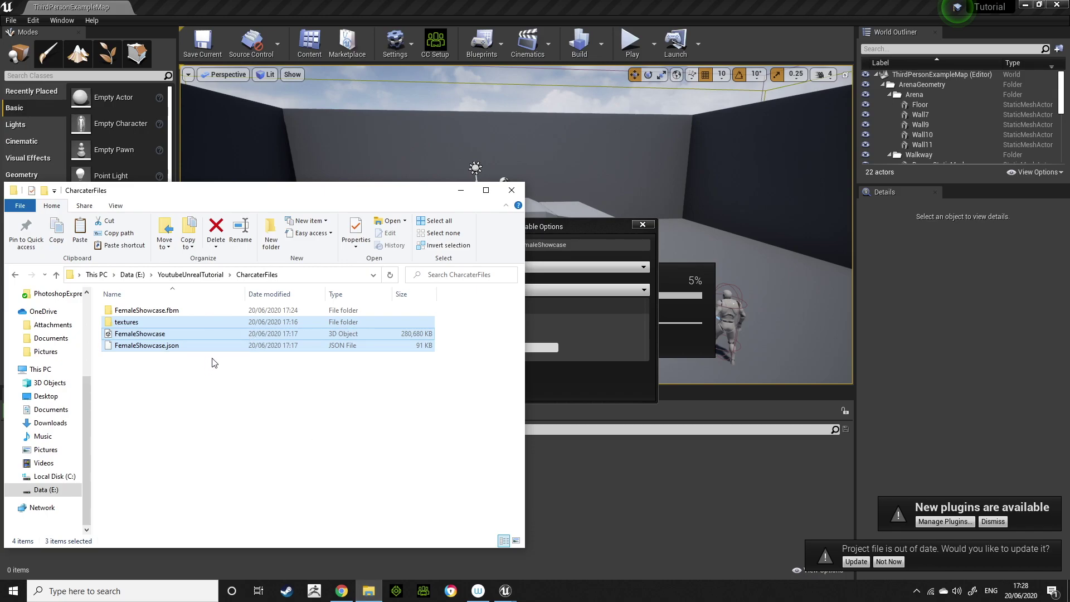
click(580, 382)
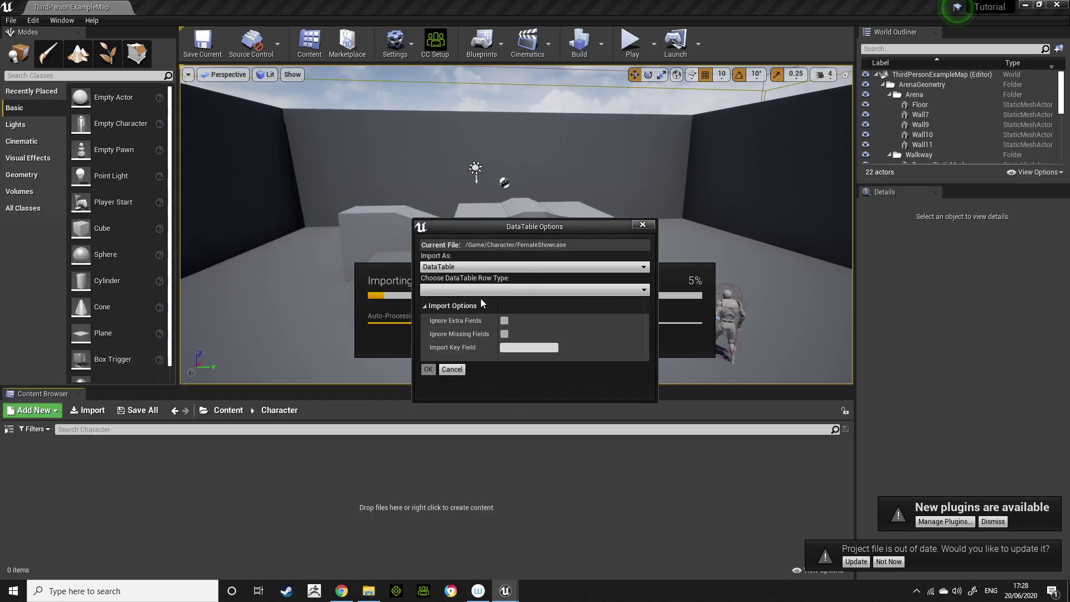
click(496, 290)
click(483, 320)
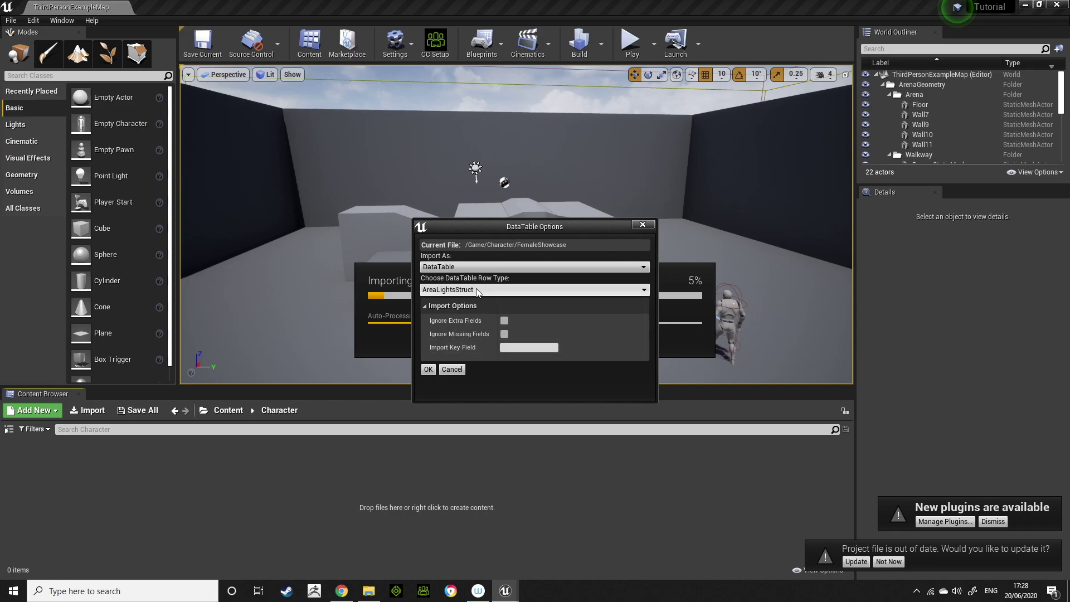
click(430, 370)
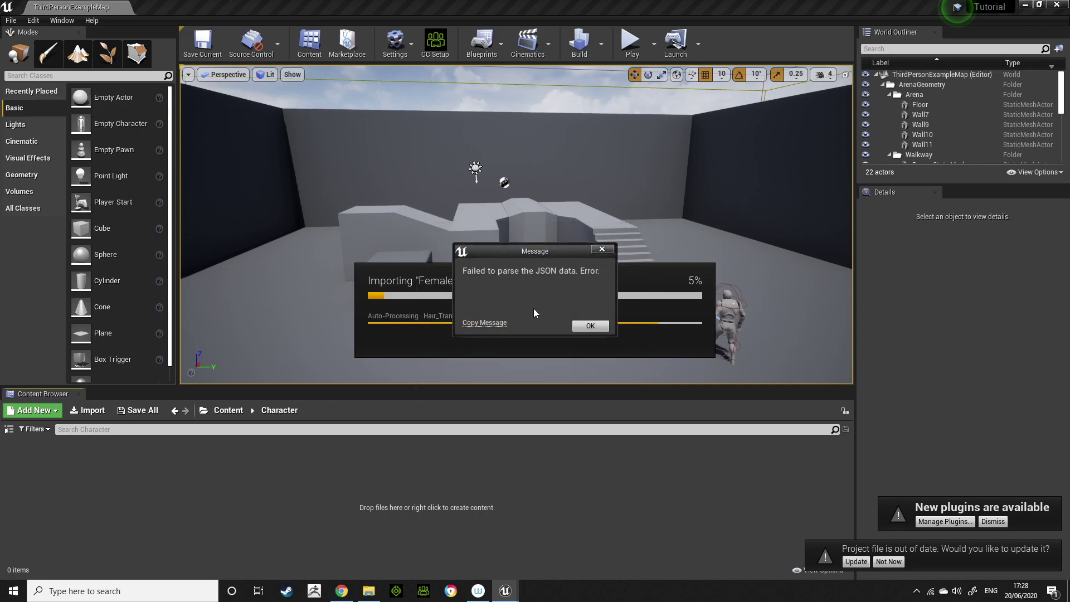
click(590, 326)
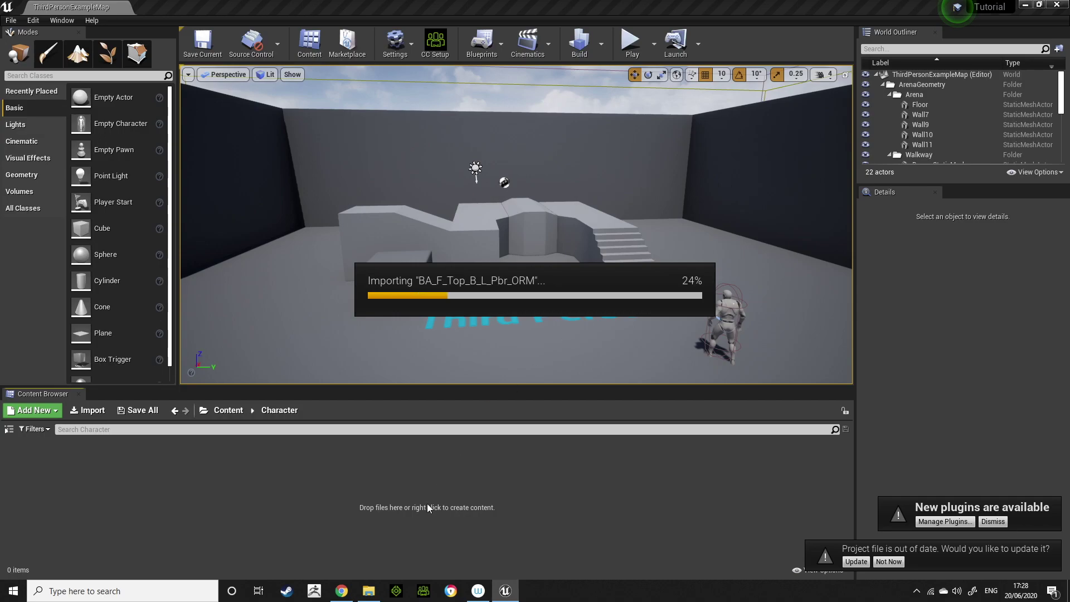
Open the FemaleShowcase JSON file from File Explorer in Notepad, examine its material and texture entries, and close it
click(369, 590)
double_click(208, 344)
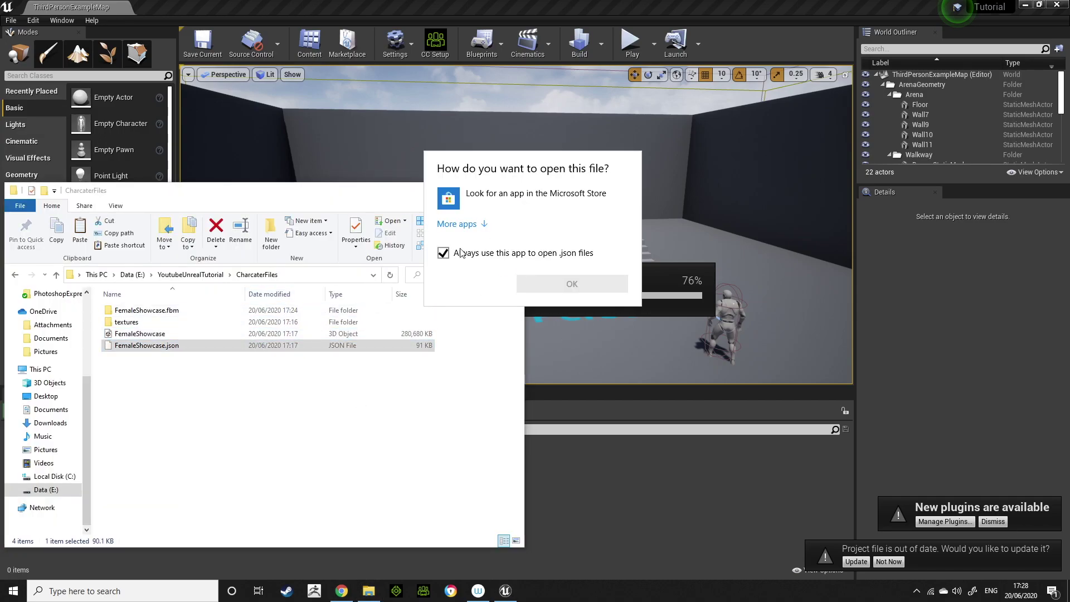
click(479, 225)
scroll(489, 289, down, 5)
double_click(526, 250)
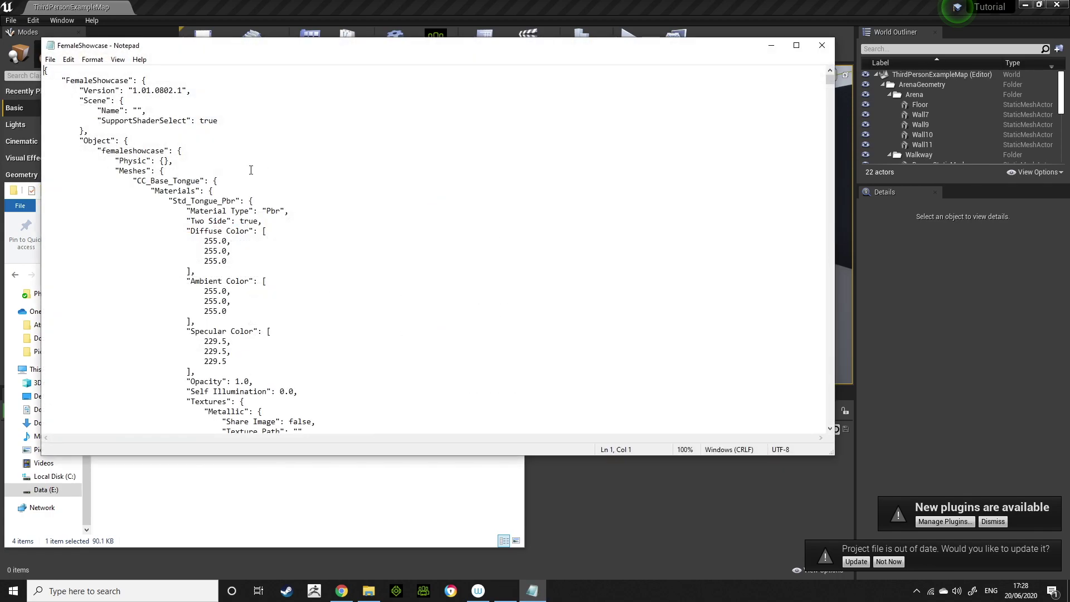
scroll(267, 259, down, 4)
scroll(268, 259, down, 8)
scroll(299, 253, down, 15)
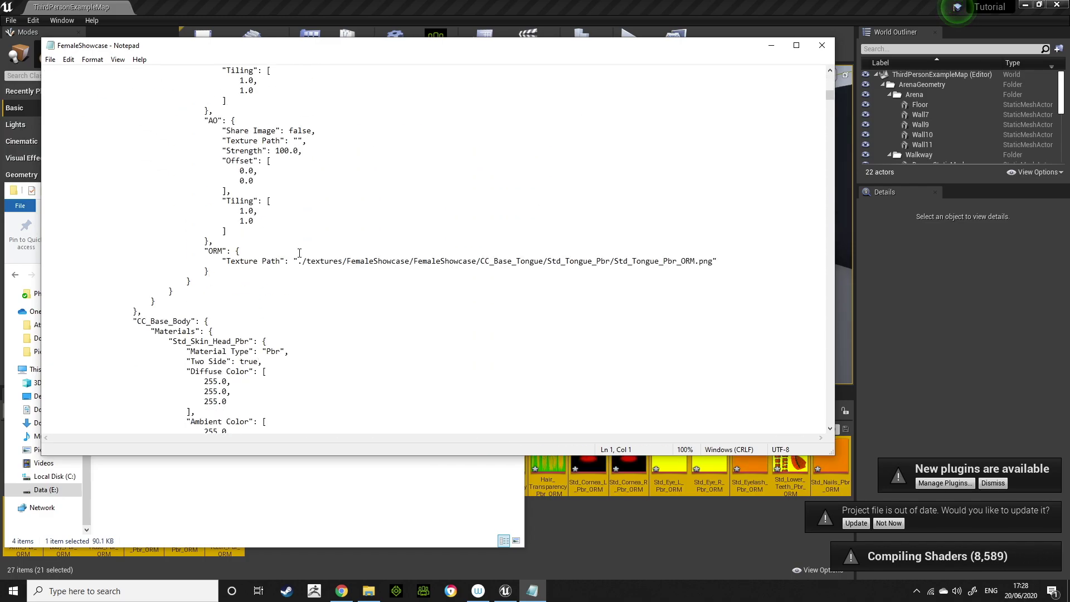
scroll(300, 253, down, 3)
click(823, 45)
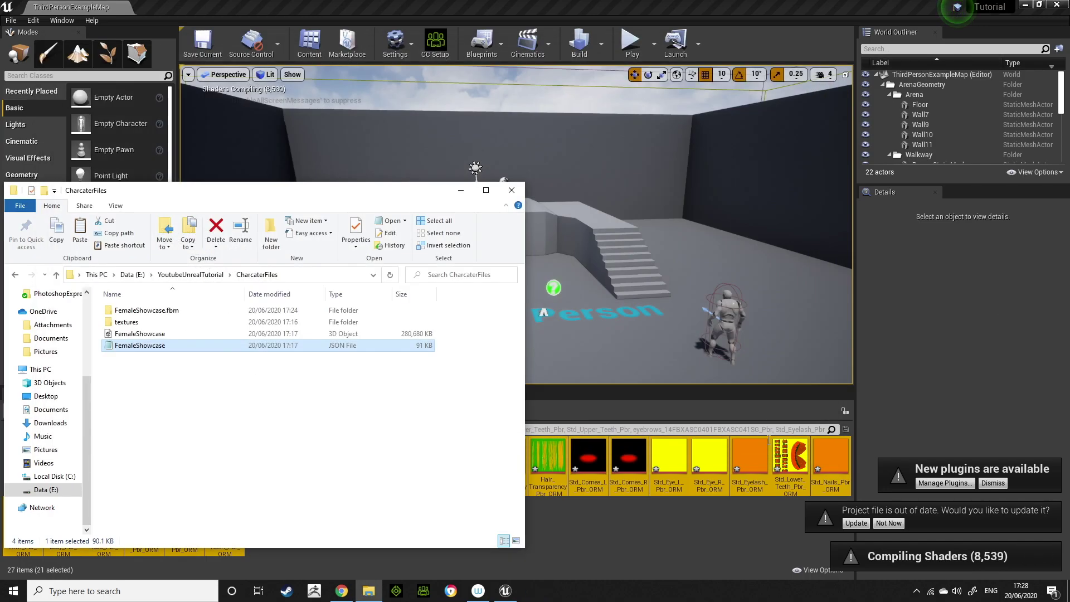
Return to the Character folder in the Unreal Editor and place the FemaleShowcase skeletal mesh on the level floor near the cube
click(768, 420)
click(283, 412)
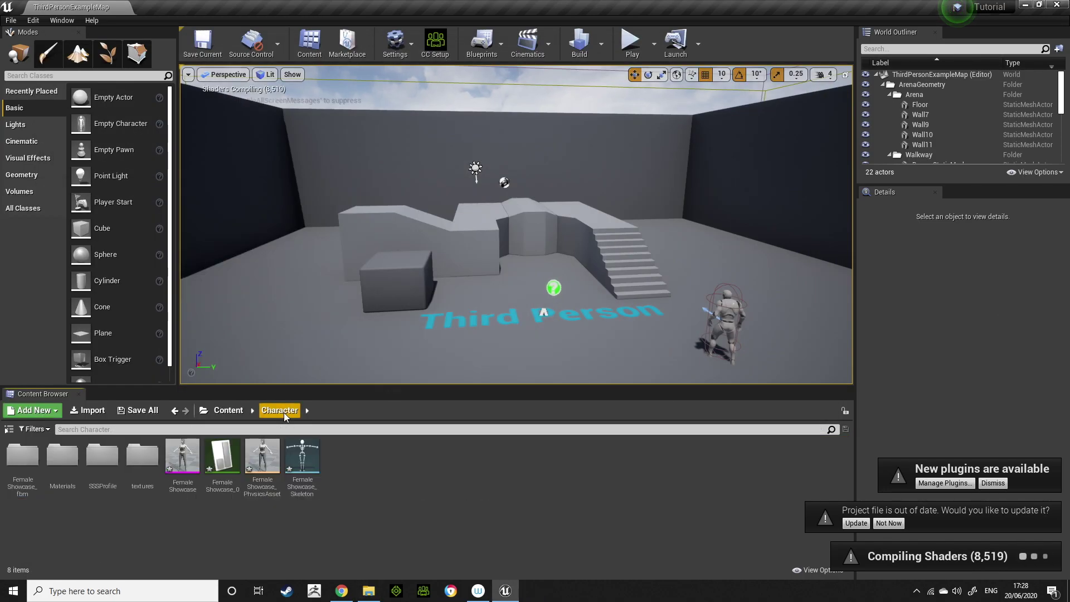
click(184, 463)
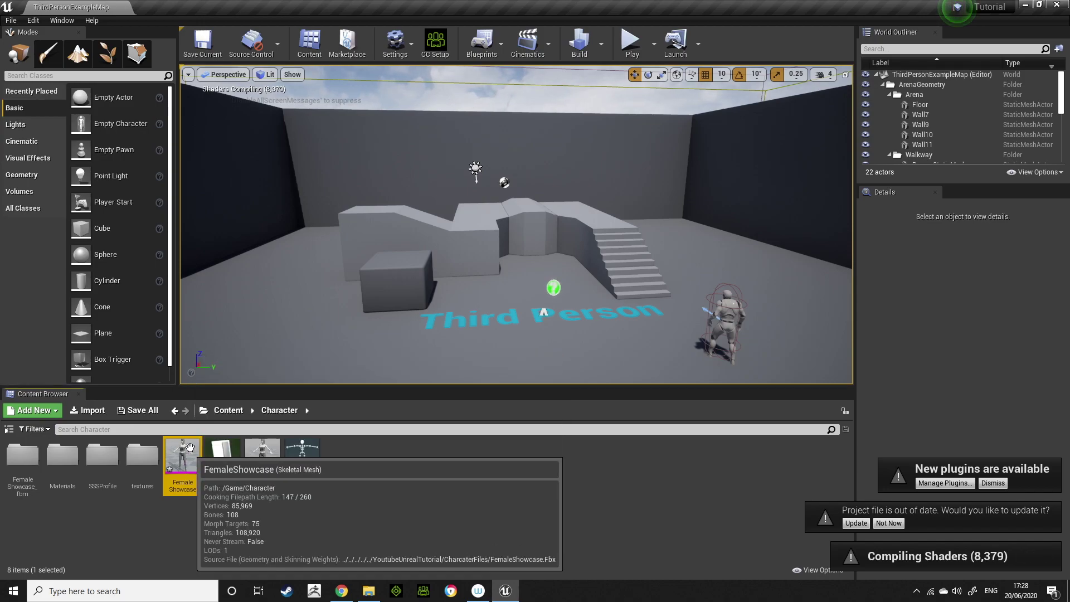
drag(177, 452, 491, 331)
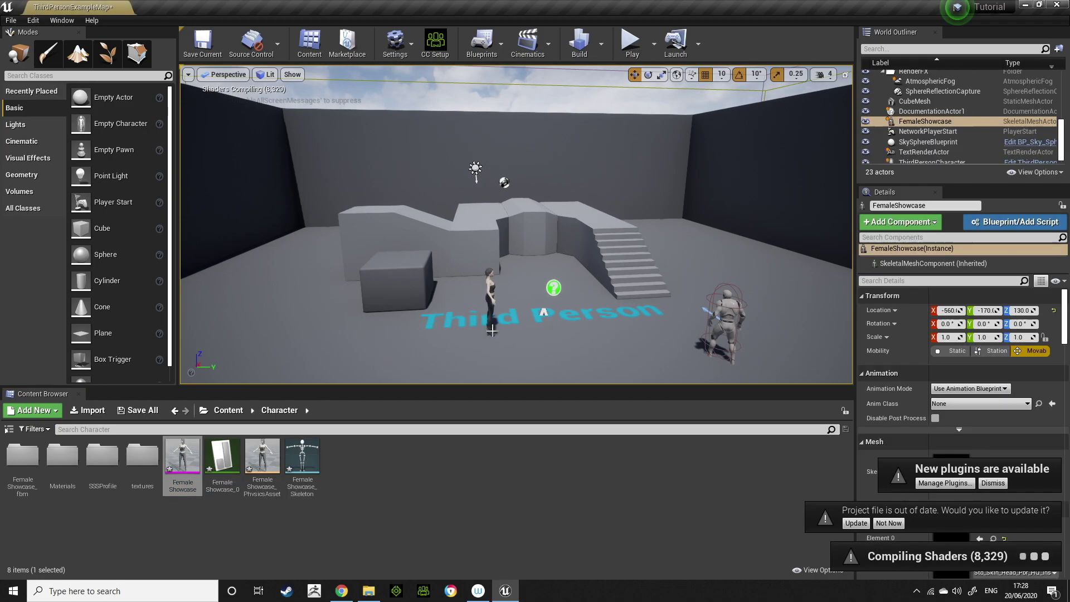
Examine the placed FemaleShowcase character up close in the level, focusing on the head and upper body
scroll(491, 331, up, 8)
mouse_move(492, 331)
middle_down()
mouse_move(491, 379)
mouse_move(491, 348)
middle_up()
right_drag(492, 348, 413, 342)
key(d)
key(w)
key(s)
key(a)
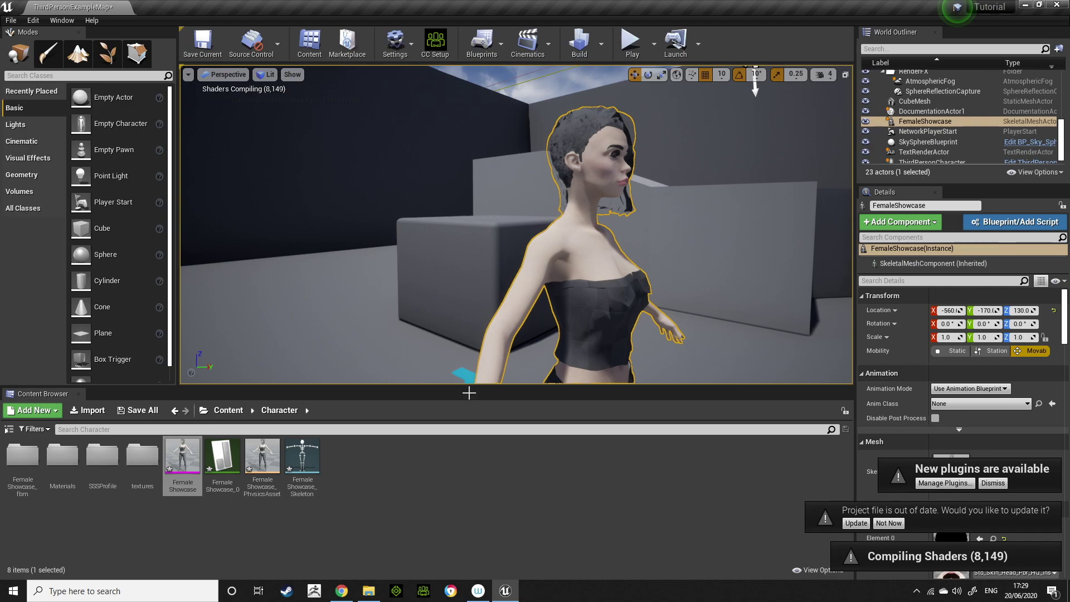
double_click(184, 454)
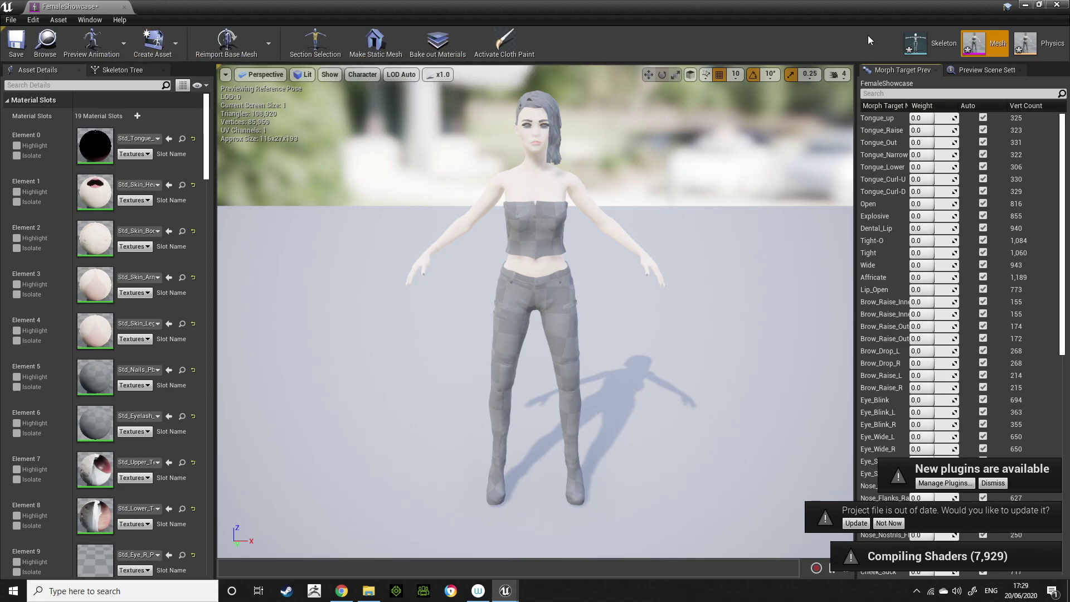
click(927, 34)
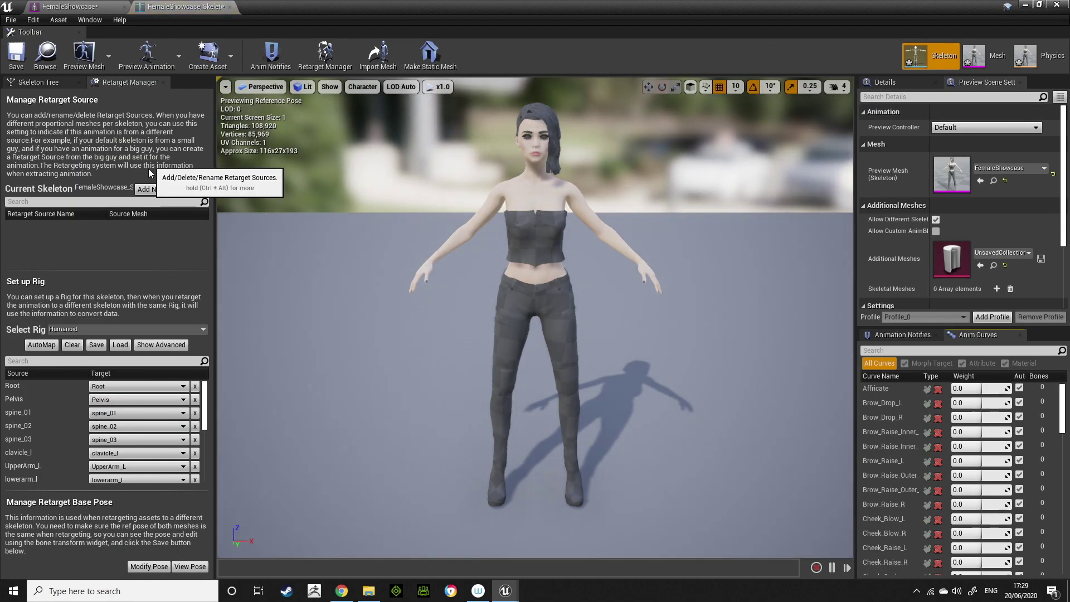
click(106, 8)
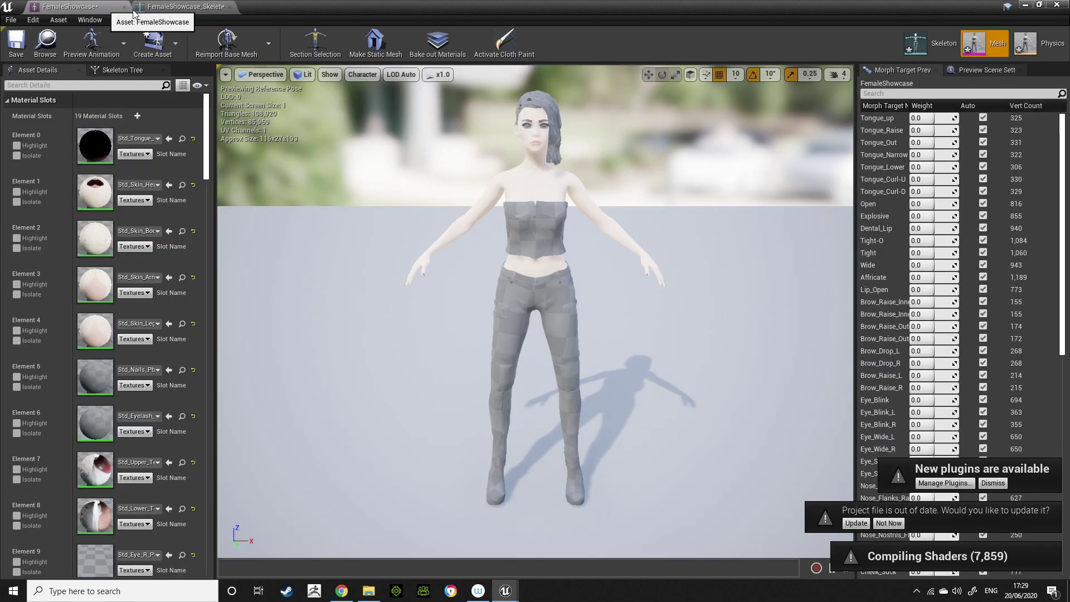
click(200, 9)
click(150, 190)
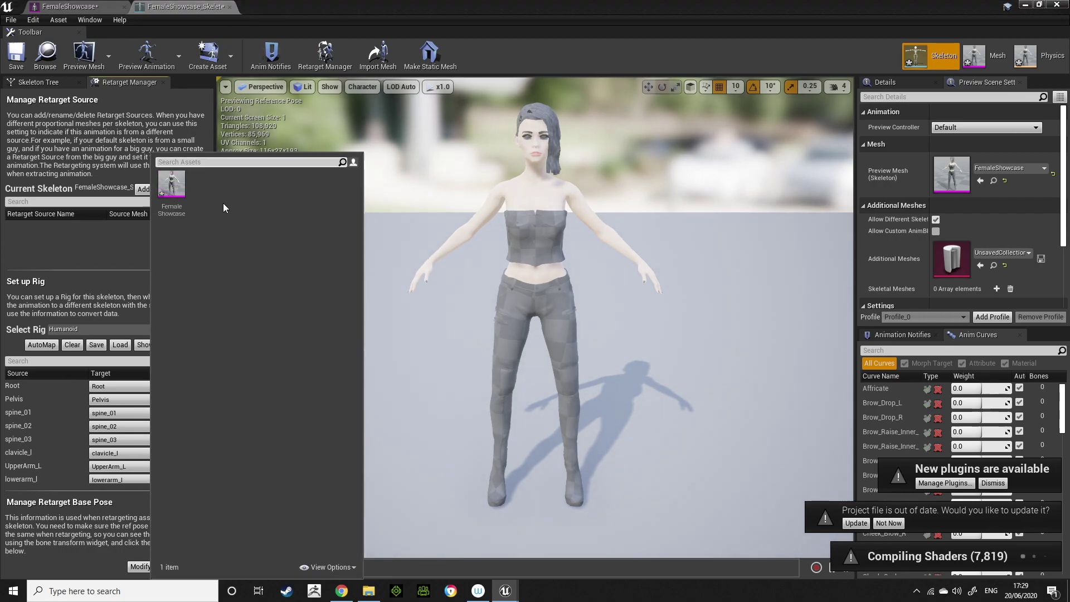
click(105, 185)
click(1028, 4)
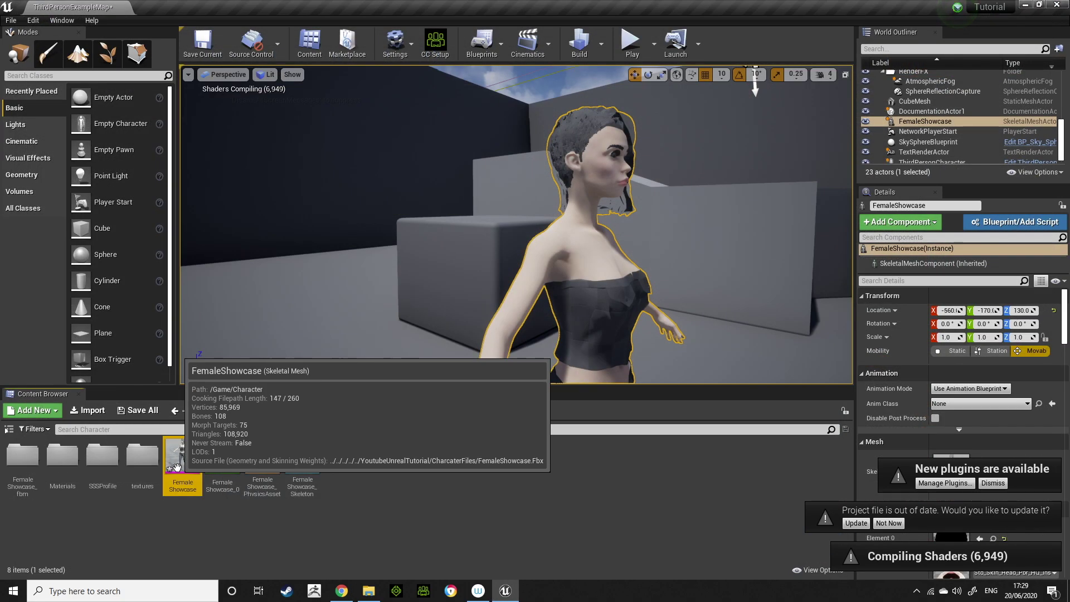
Open the skeleton of the FemaleShowcase mesh and add FemaleShowcase as a new retarget source
double_click(178, 471)
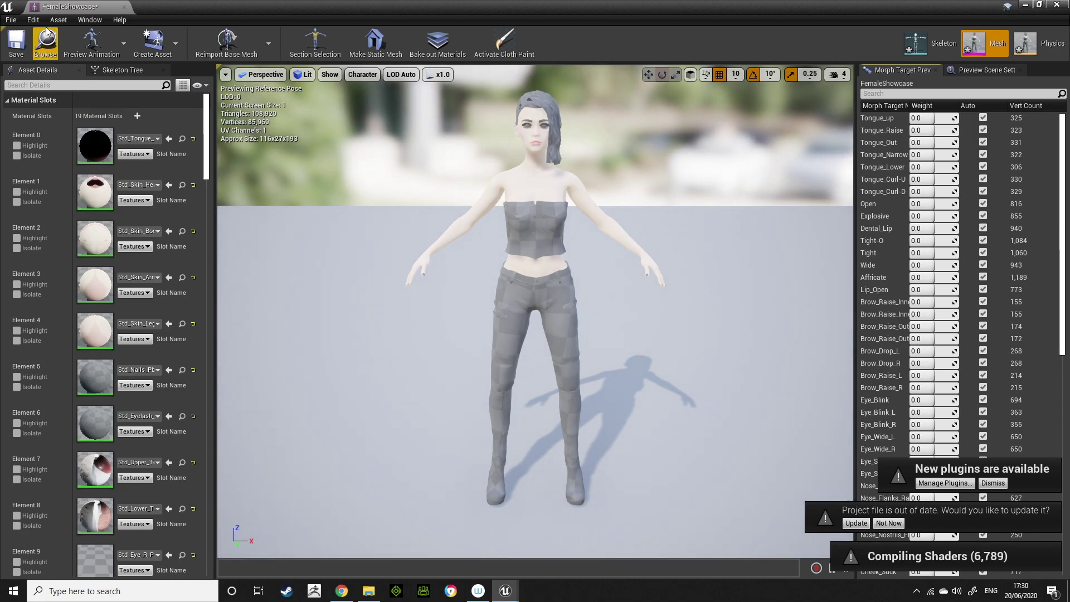
click(927, 37)
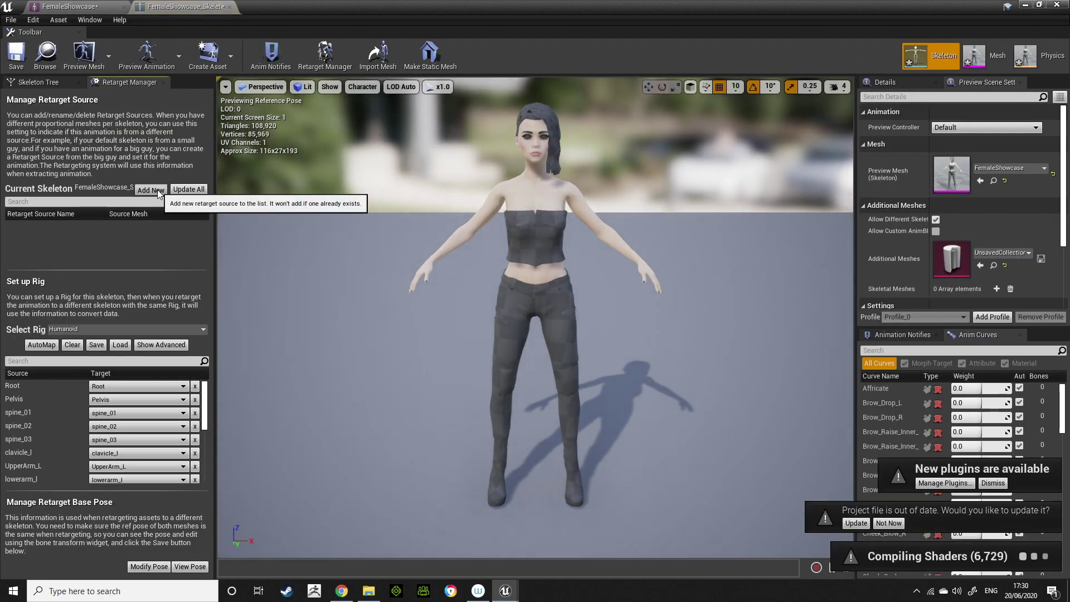
click(151, 189)
click(185, 201)
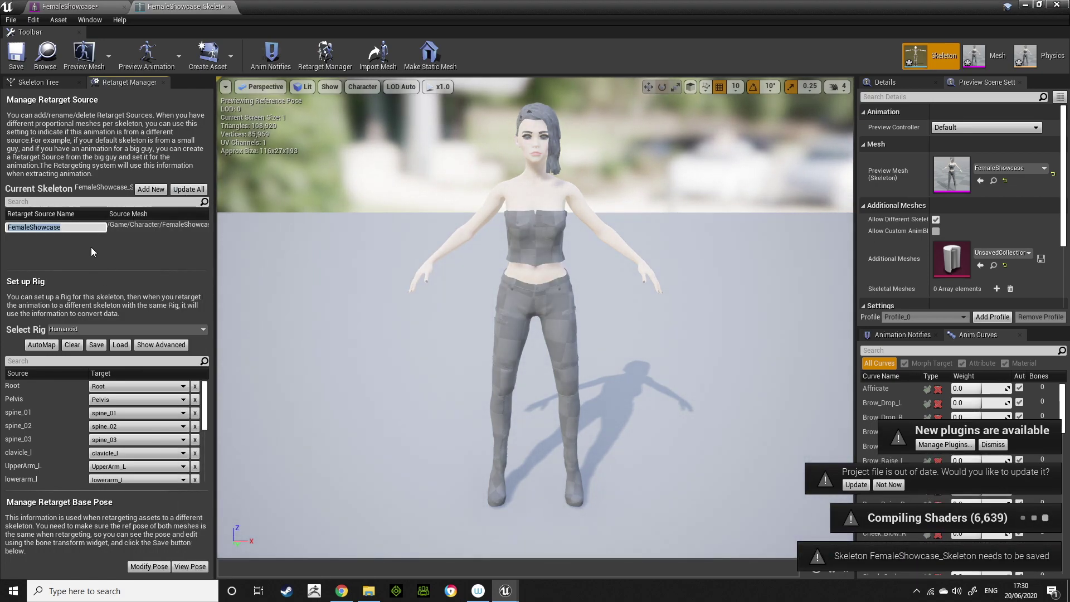
Select the Humanoid rig for the FemaleShowcase skeleton, save the skeleton and close its editor
click(188, 330)
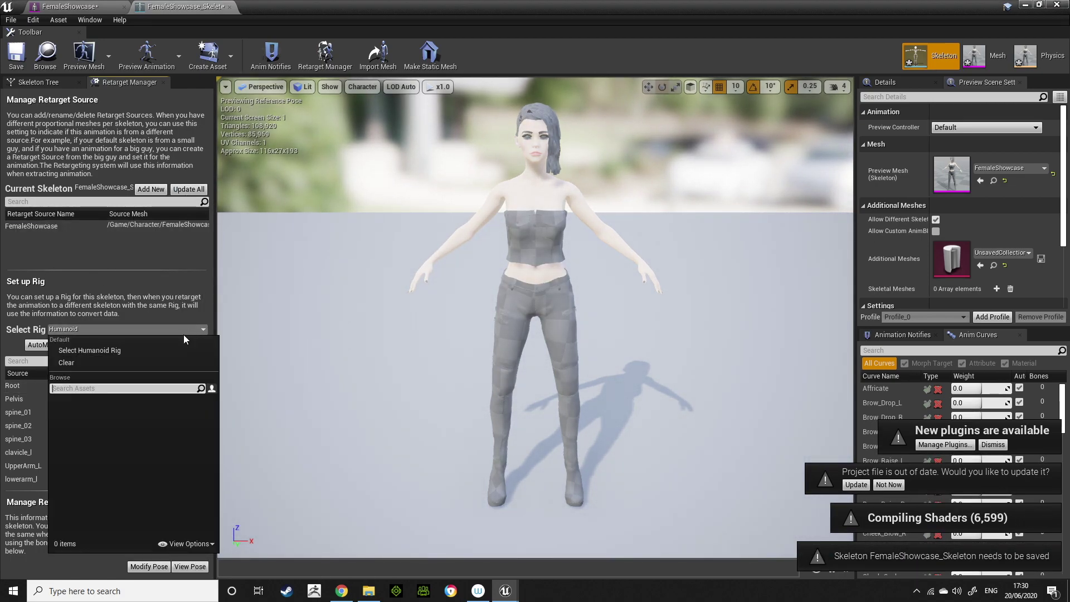
click(165, 350)
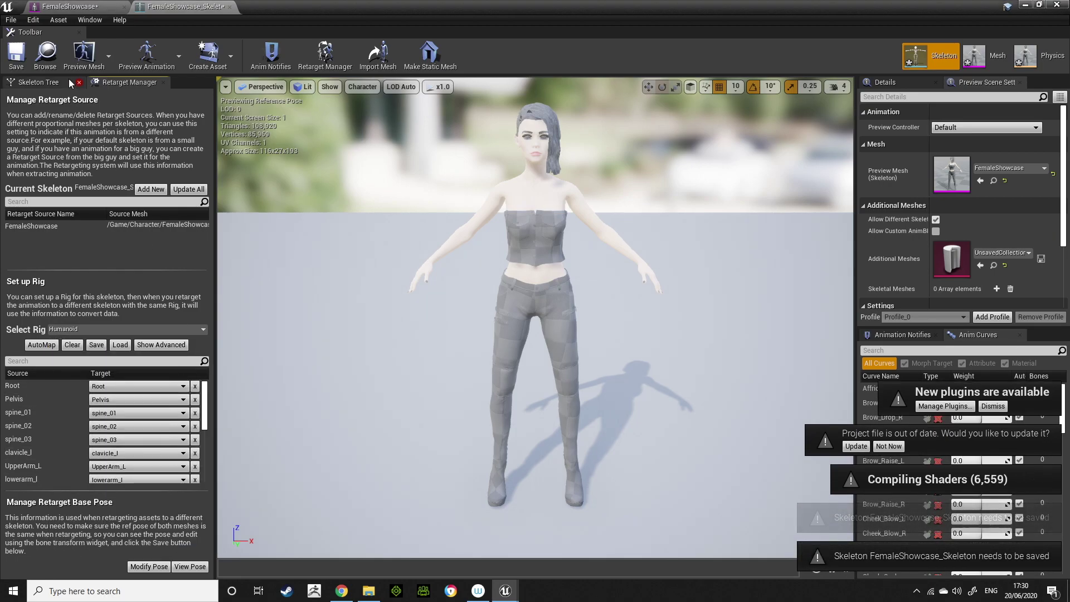
key(ctrl+s)
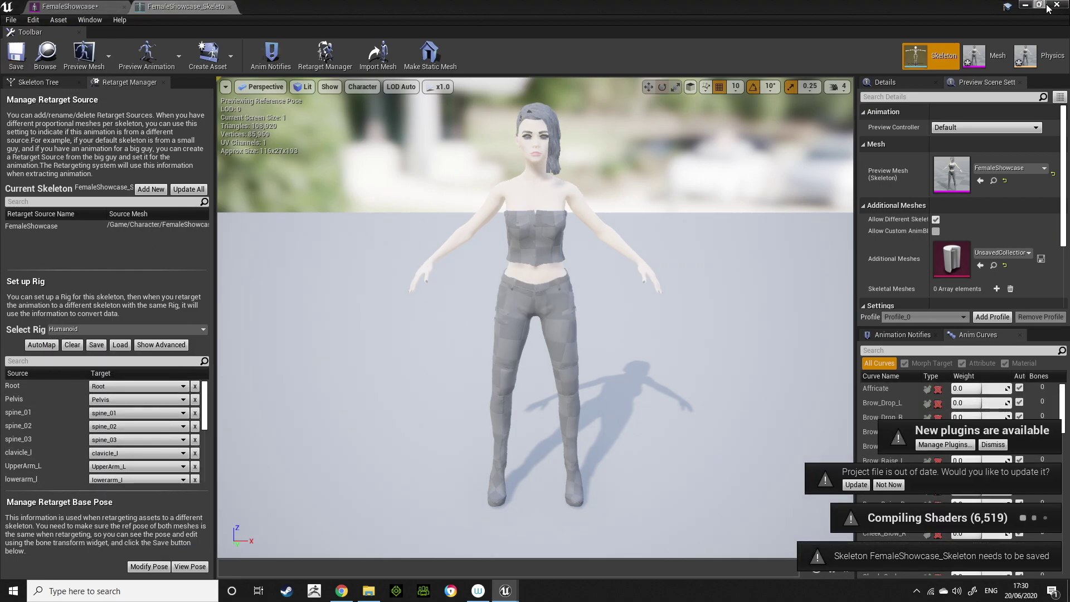
click(1056, 5)
Look through the ThirdPerson, ThirdPersonBP, Character and Geometry content folders for the mannequin's skeletal mesh
click(233, 415)
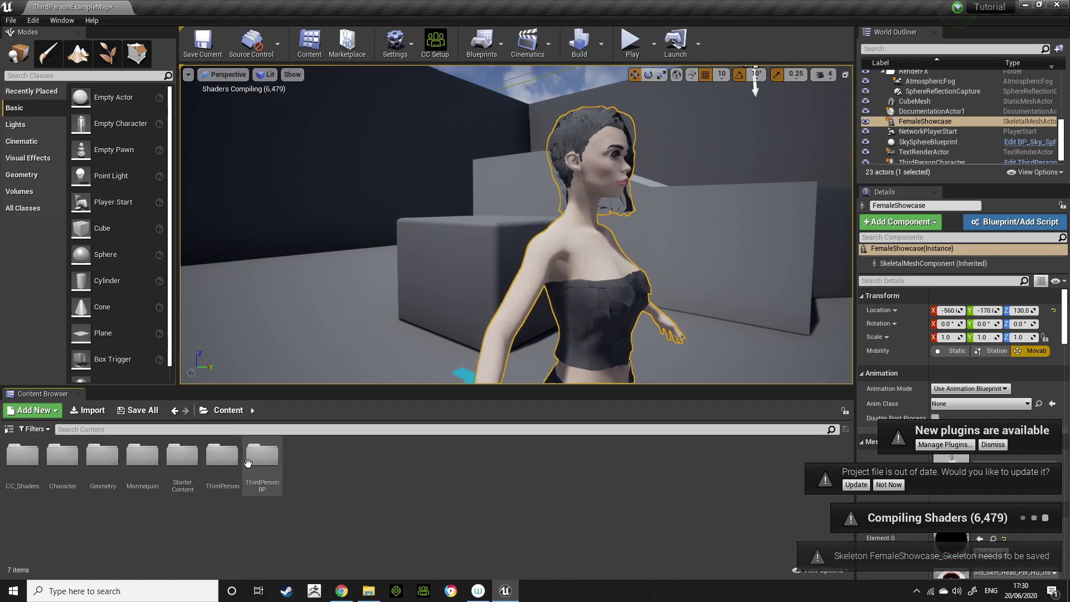
double_click(230, 461)
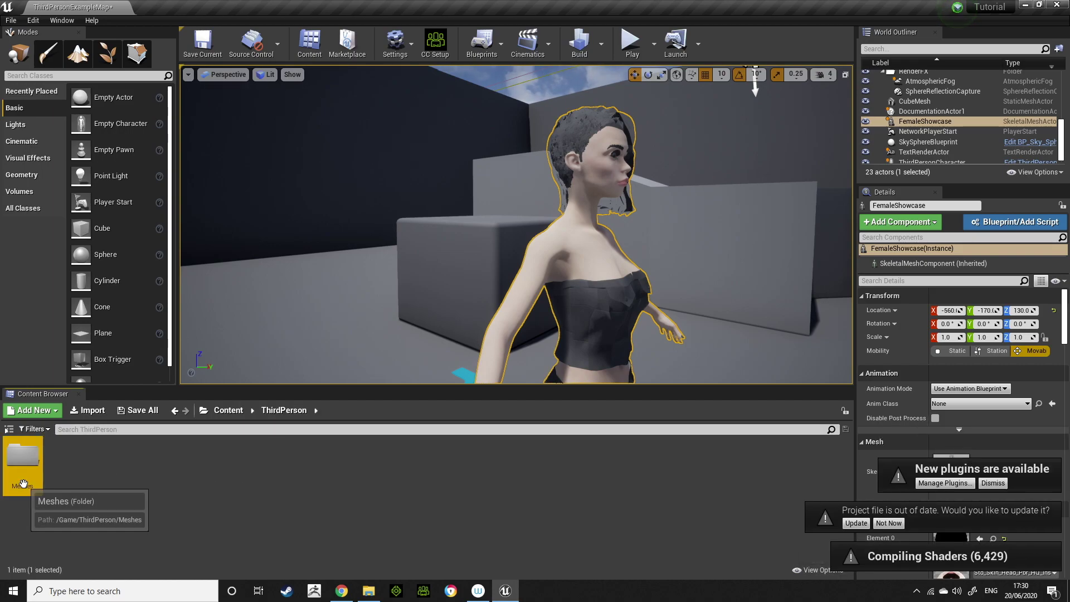
double_click(22, 454)
click(222, 410)
double_click(263, 457)
click(22, 456)
double_click(26, 463)
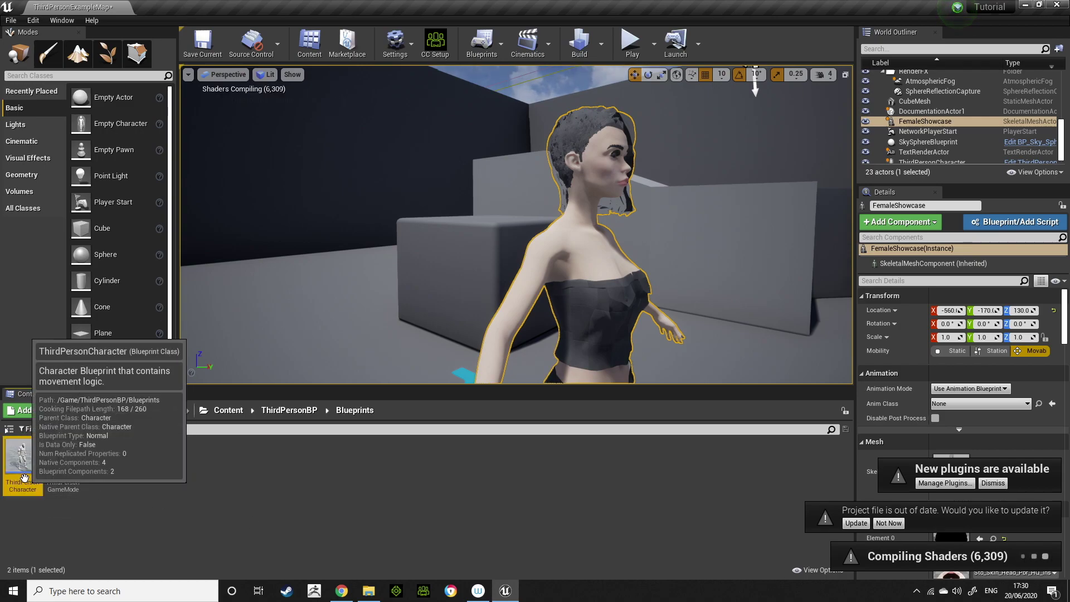
right_click(25, 478)
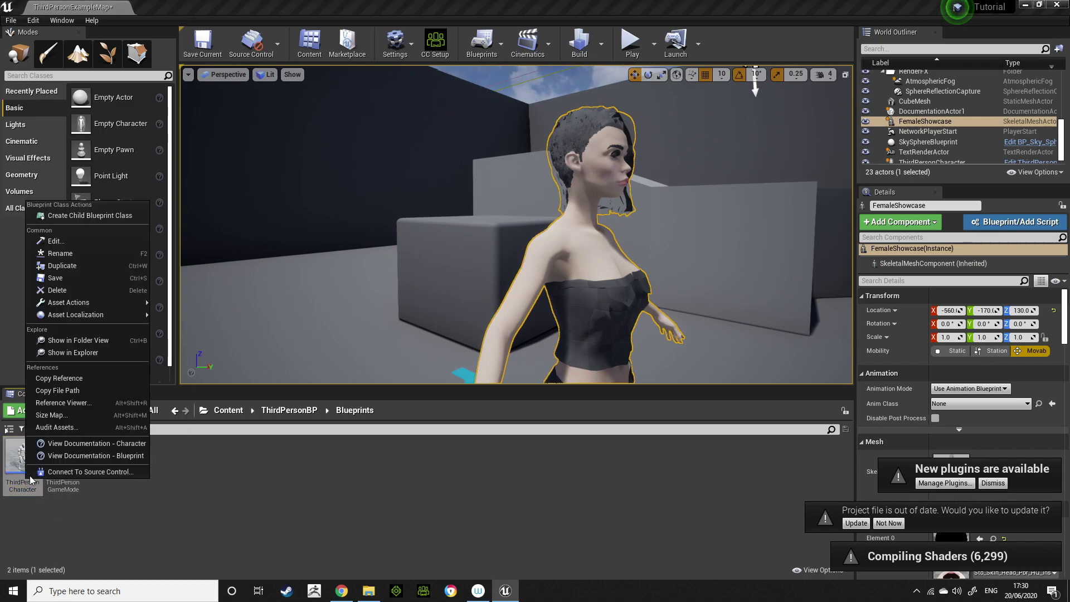
click(294, 524)
click(226, 409)
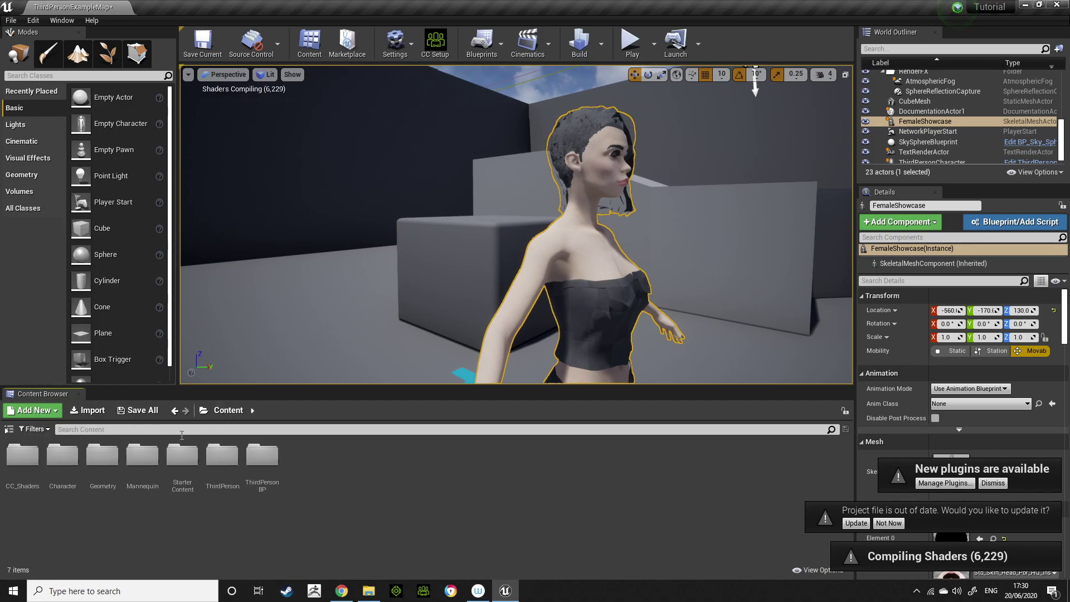
double_click(62, 456)
click(226, 410)
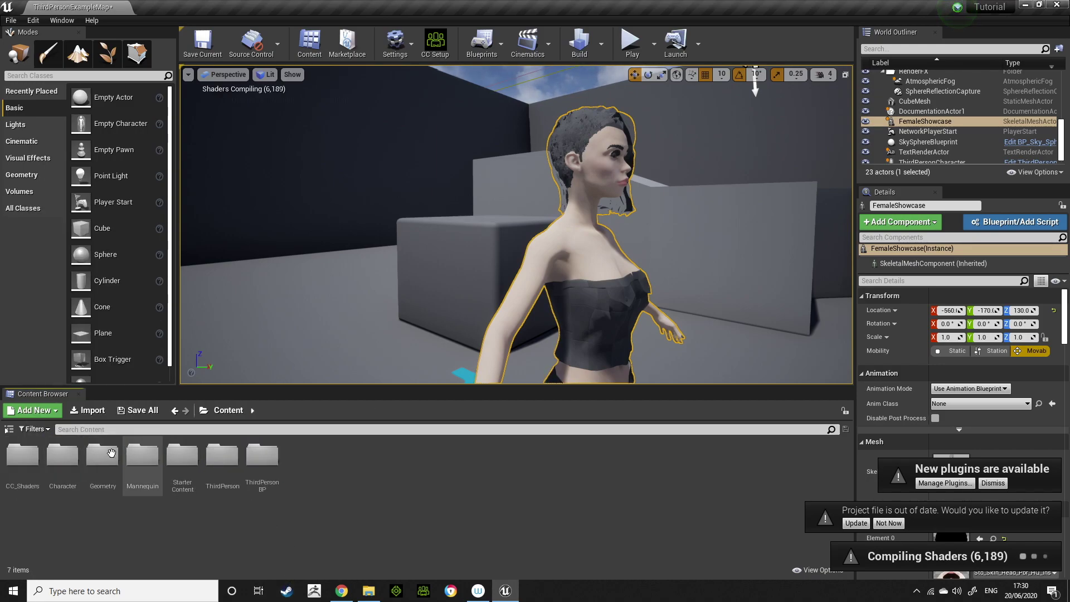
double_click(102, 456)
double_click(22, 456)
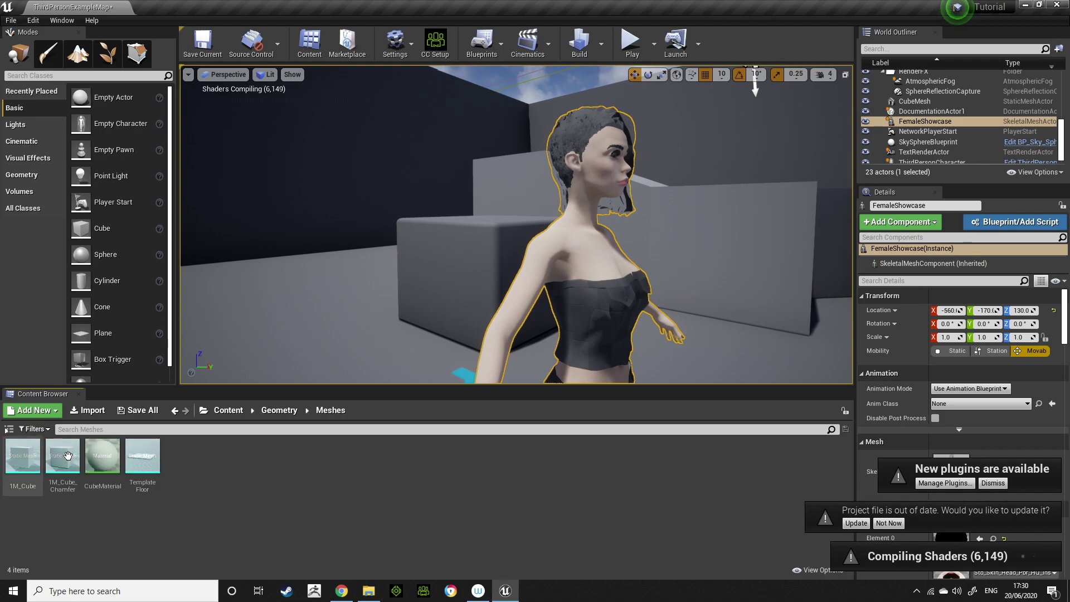
Open the skeleton of SK_Mannequin from the Mannequin/Character/Mesh folder and add SK_Mannequin as a new retarget source
click(215, 411)
double_click(143, 462)
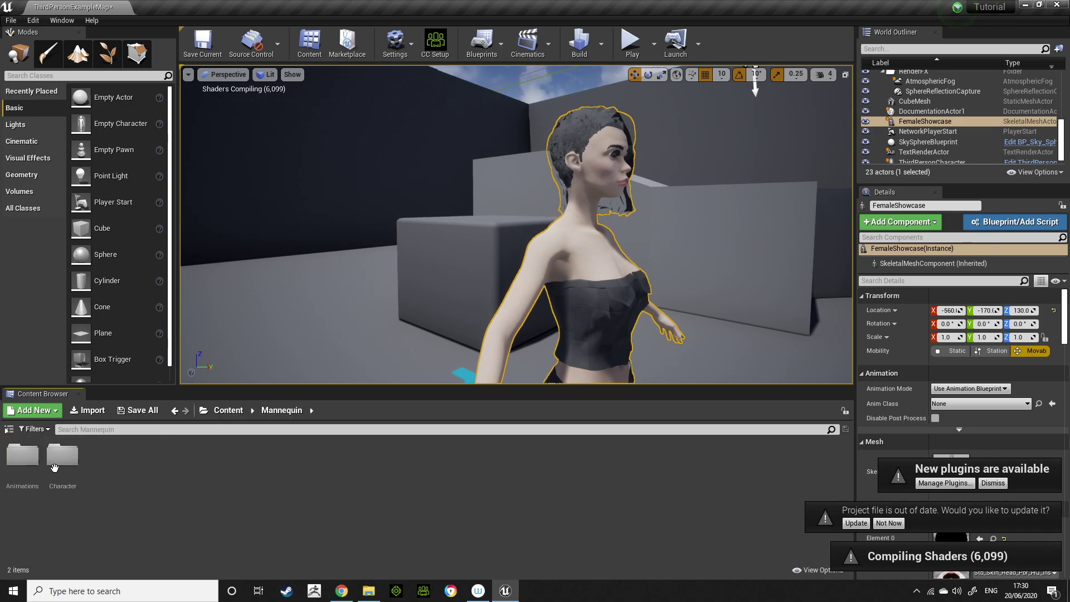
double_click(50, 465)
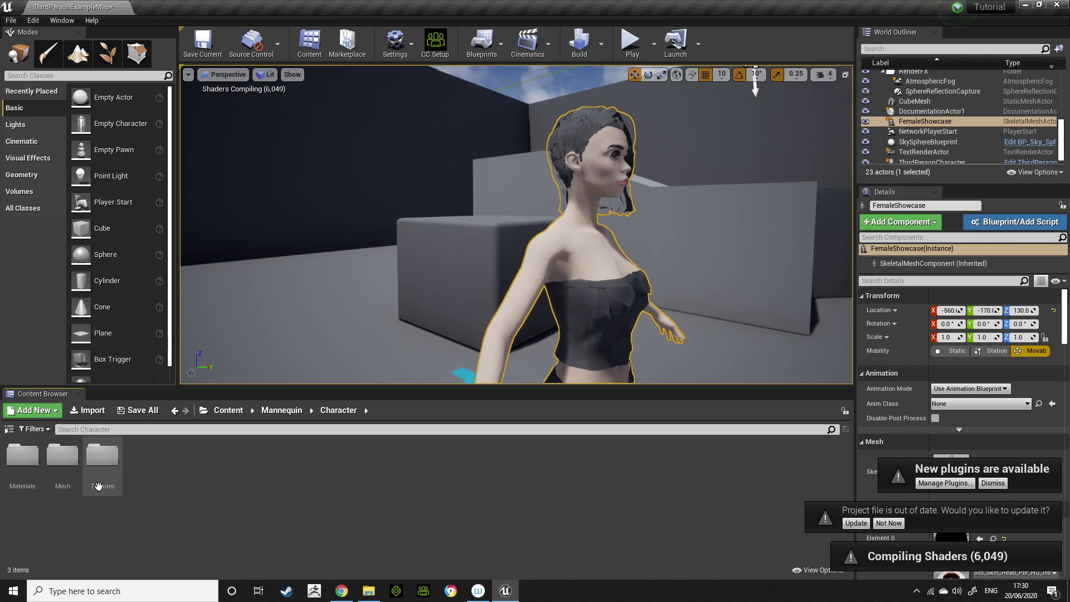
double_click(53, 460)
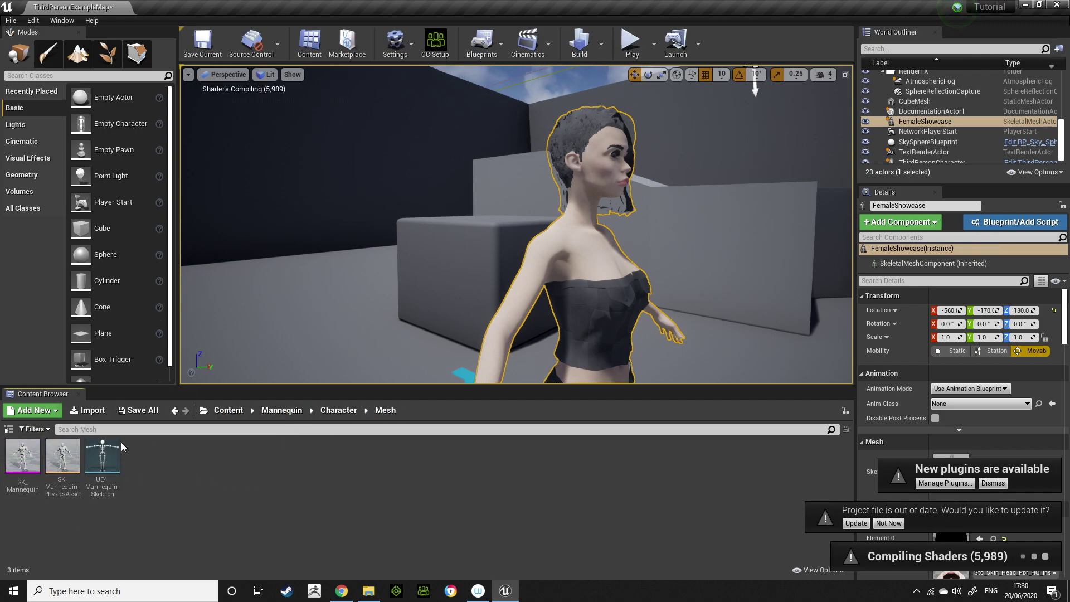
double_click(22, 454)
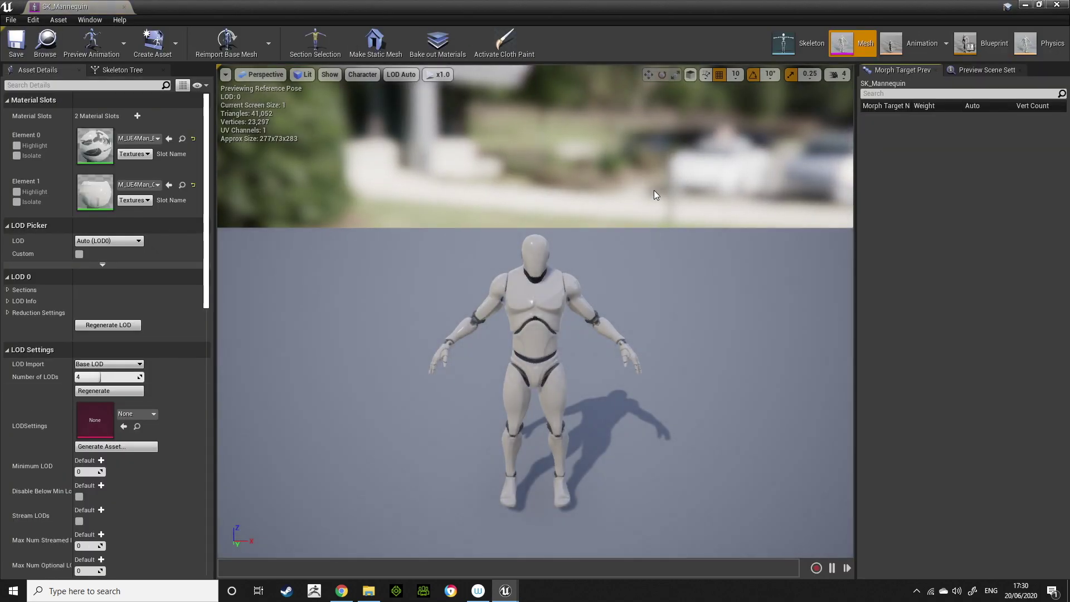
click(815, 52)
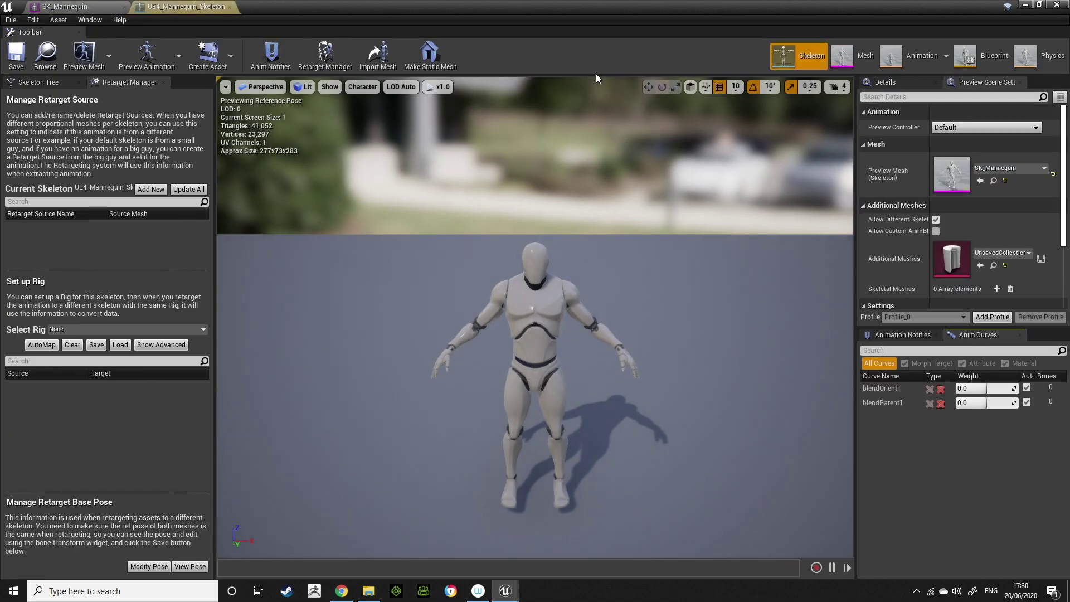
click(151, 189)
click(195, 226)
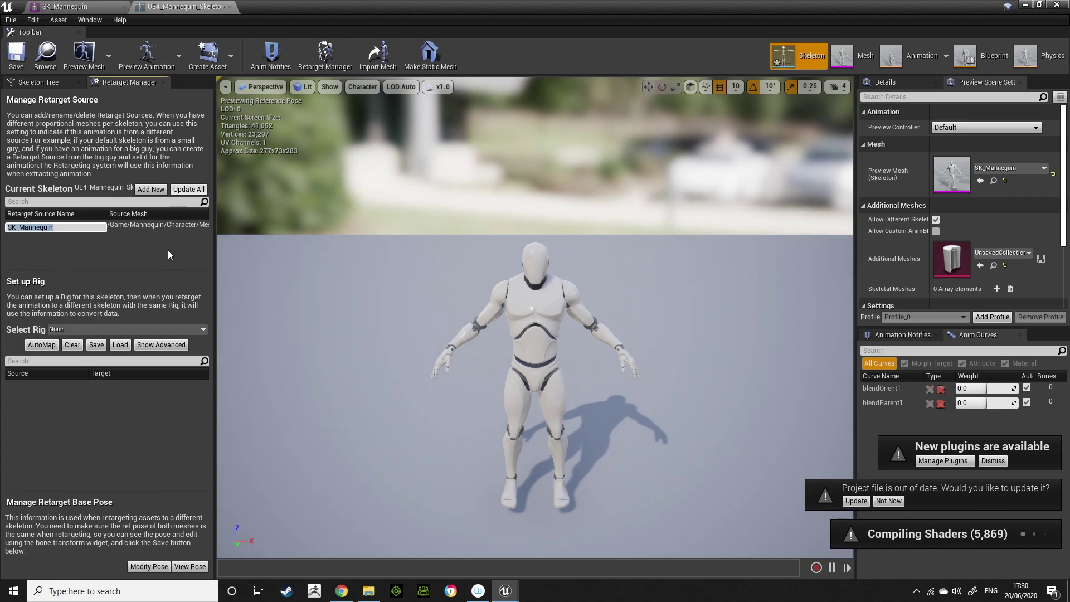
Select the Humanoid rig for the UE4_Mannequin skeleton, save the skeleton and close its editor
click(146, 327)
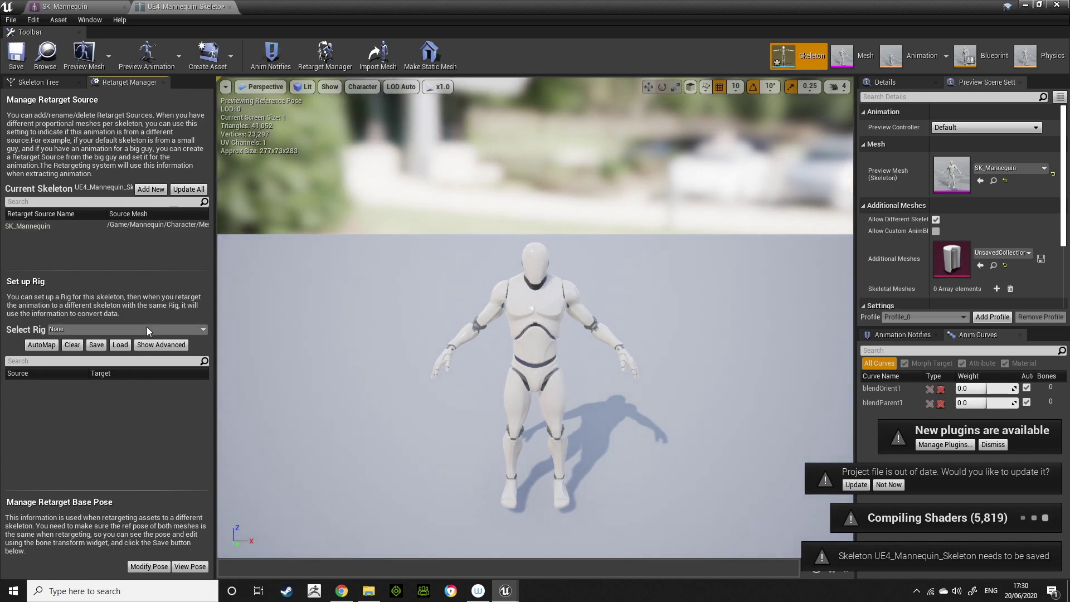
click(136, 345)
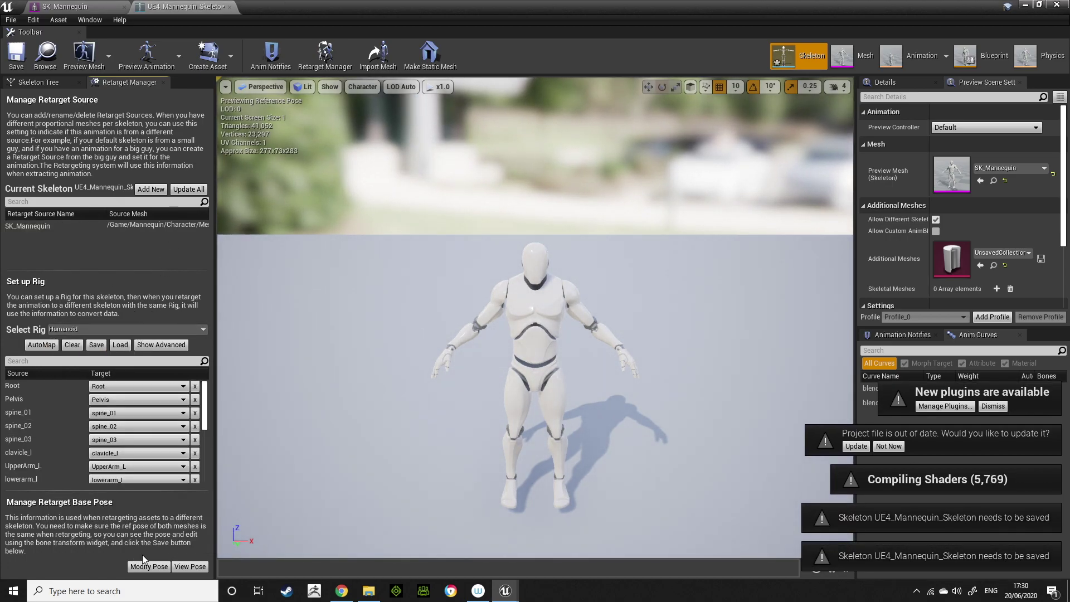
click(24, 66)
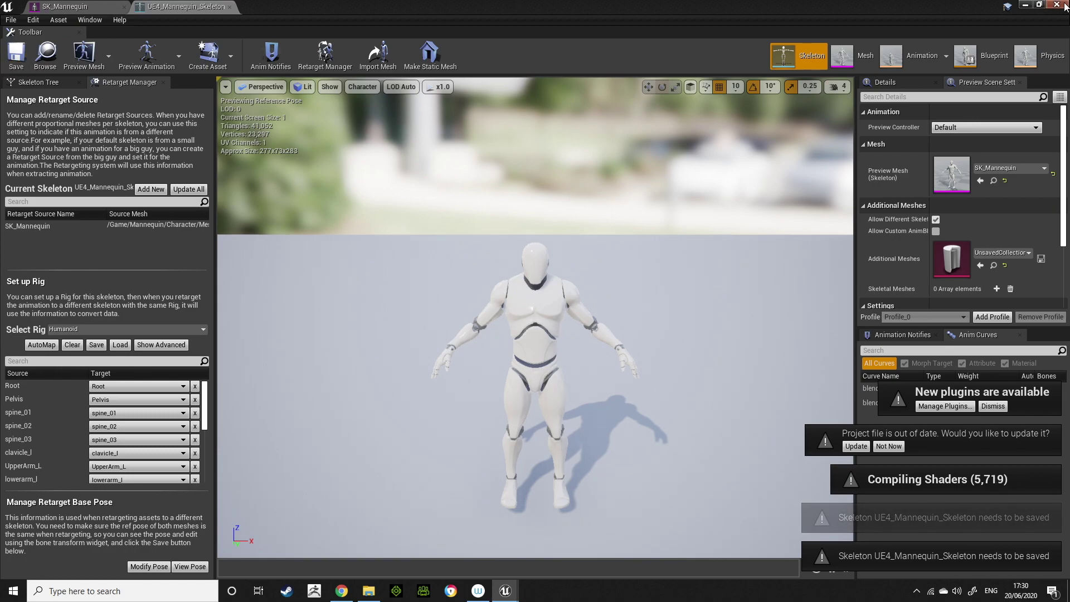
click(1063, 6)
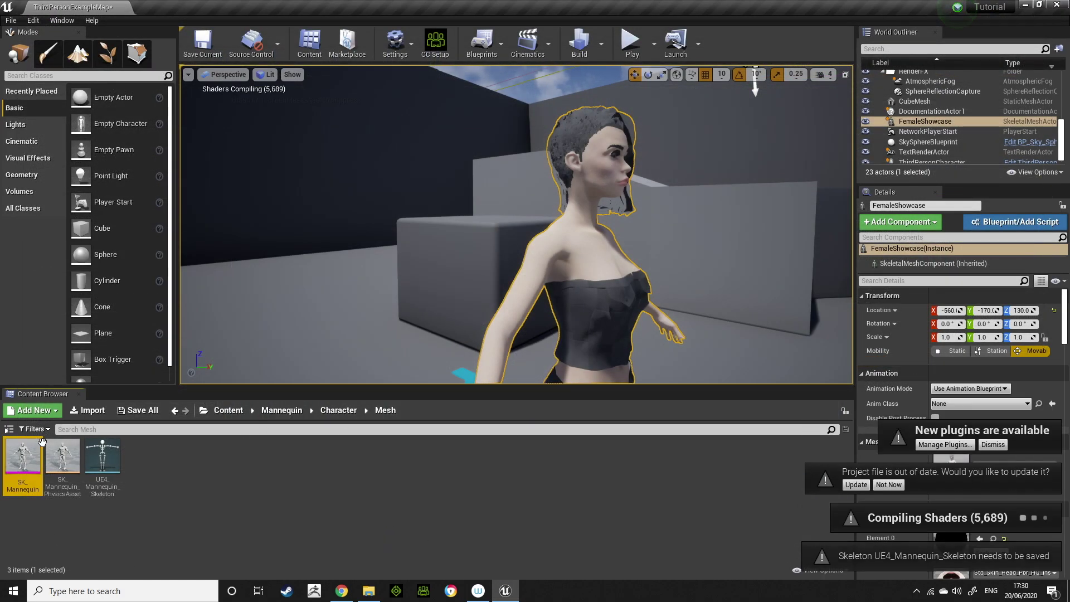
Duplicate ThirdPerson_AnimBP from the Mannequin/Animations folder and retarget it to FemaleShowcase_Skeleton with its referenced assets remapped
click(338, 411)
click(228, 411)
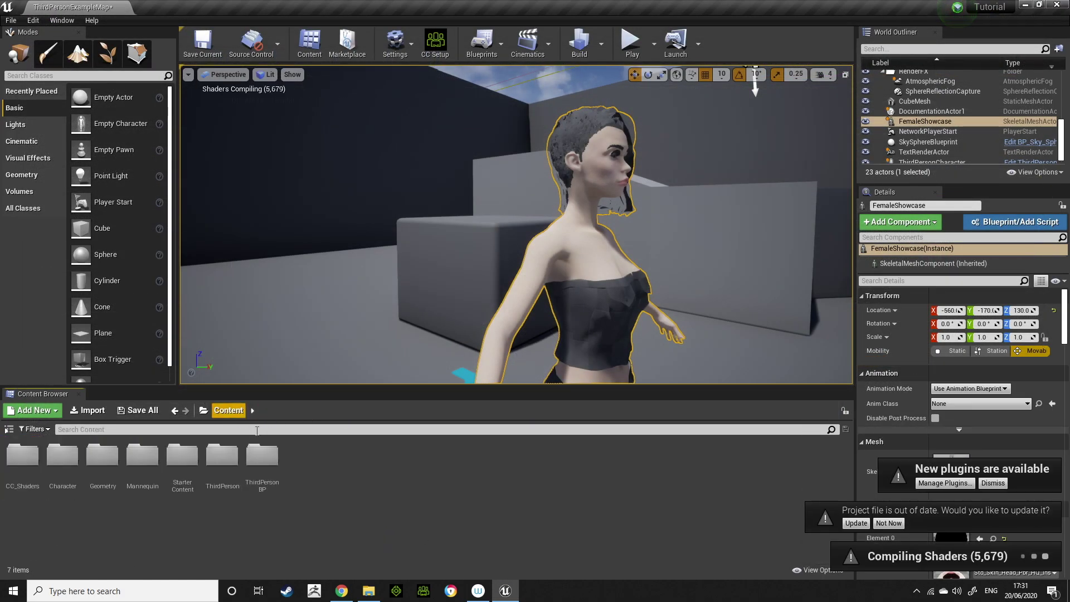
double_click(62, 455)
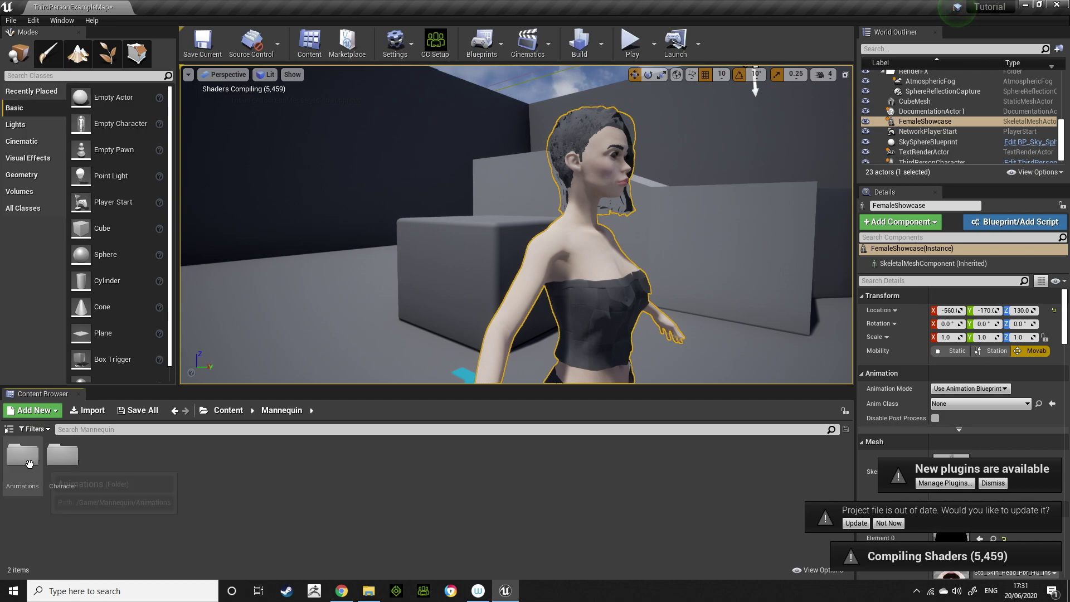
double_click(29, 463)
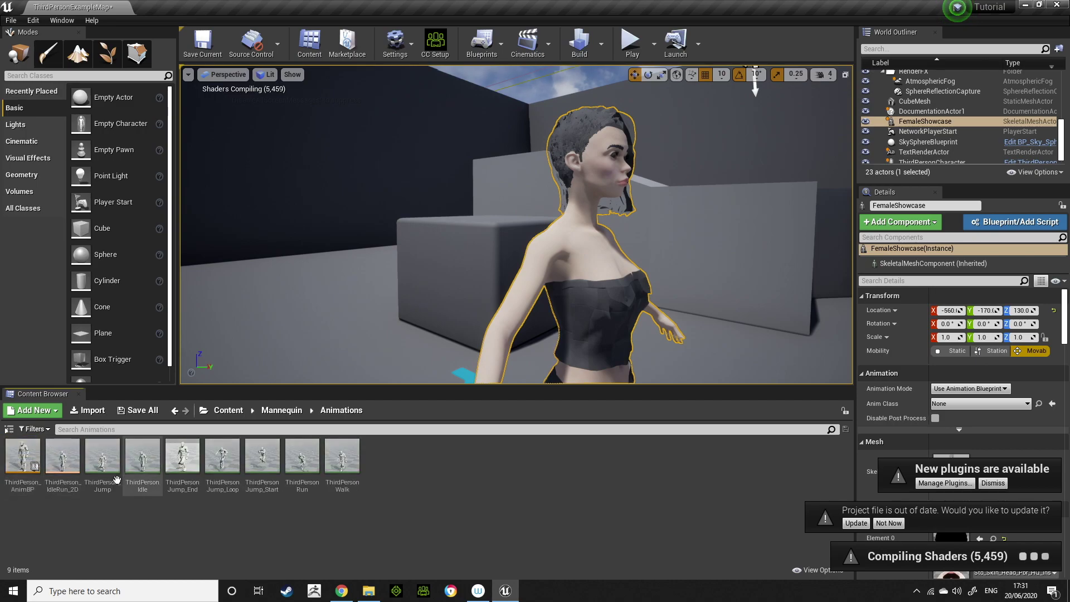
right_click(35, 461)
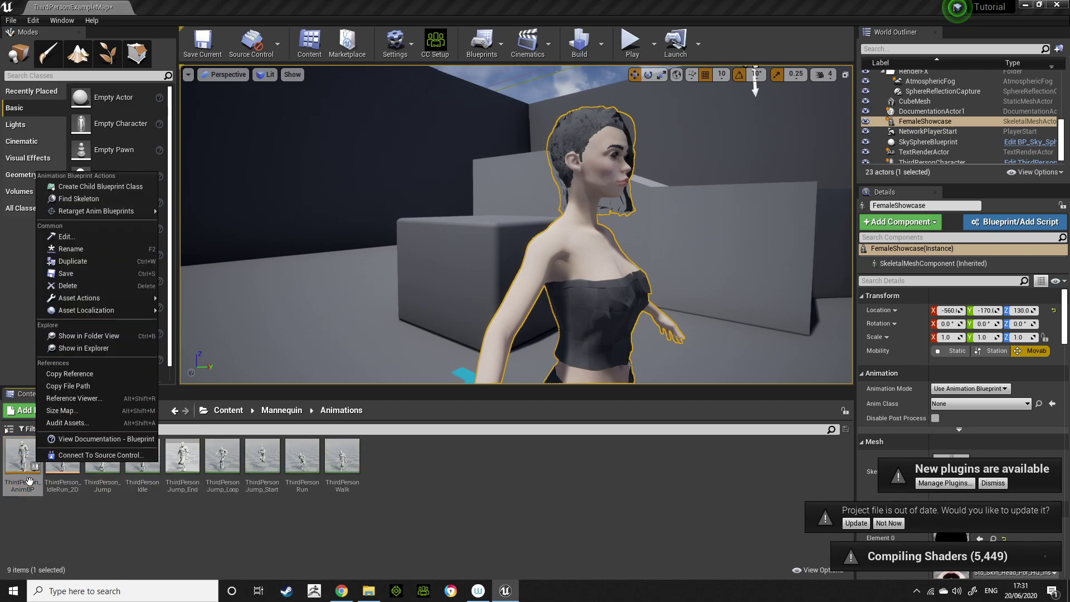
mouse_move(95, 211)
click(223, 211)
click(323, 215)
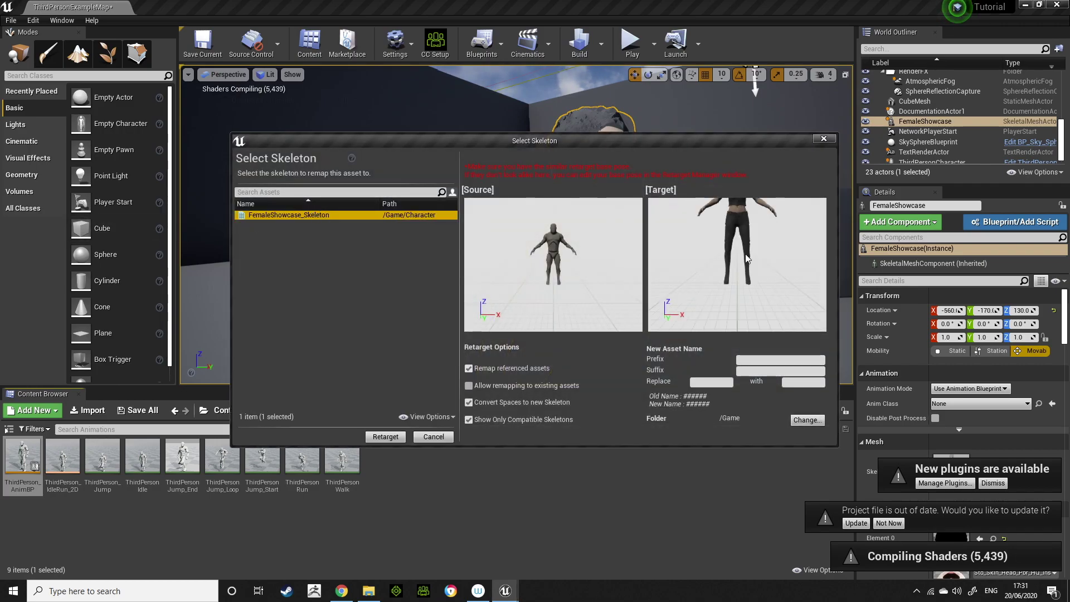
click(385, 437)
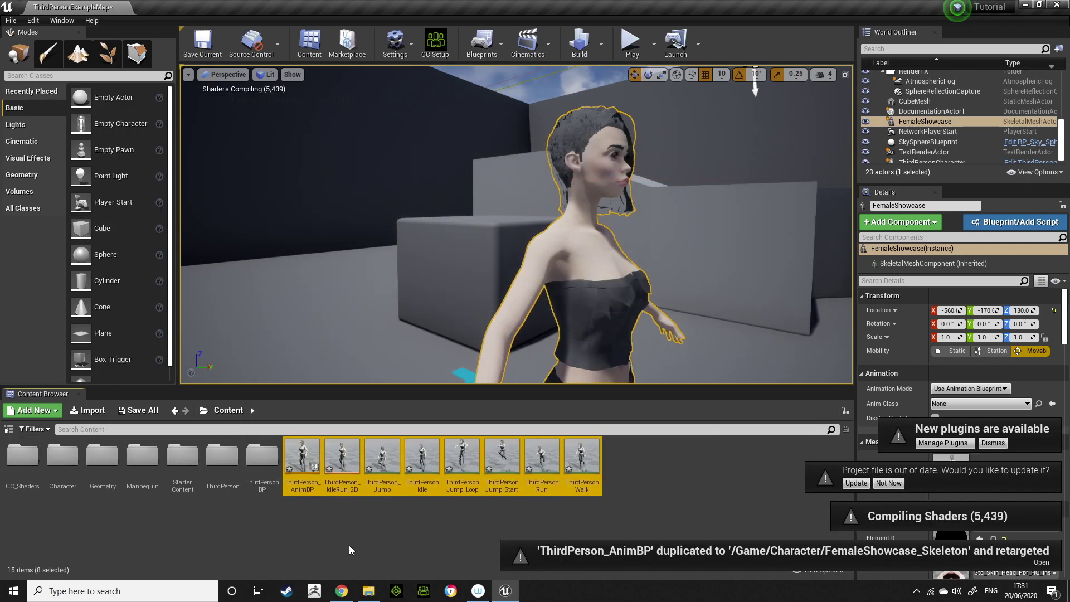
click(349, 551)
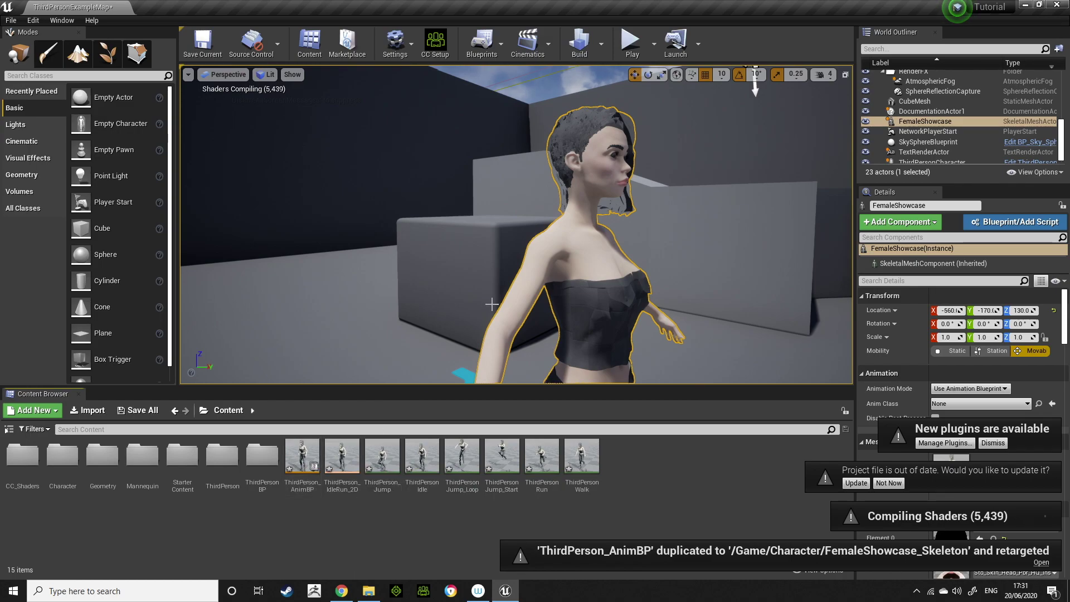
Delete the placed FemaleShowcase actor and place the retargeted ThirdPerson_AnimBP on the level floor near the cube
scroll(527, 285, down, 5)
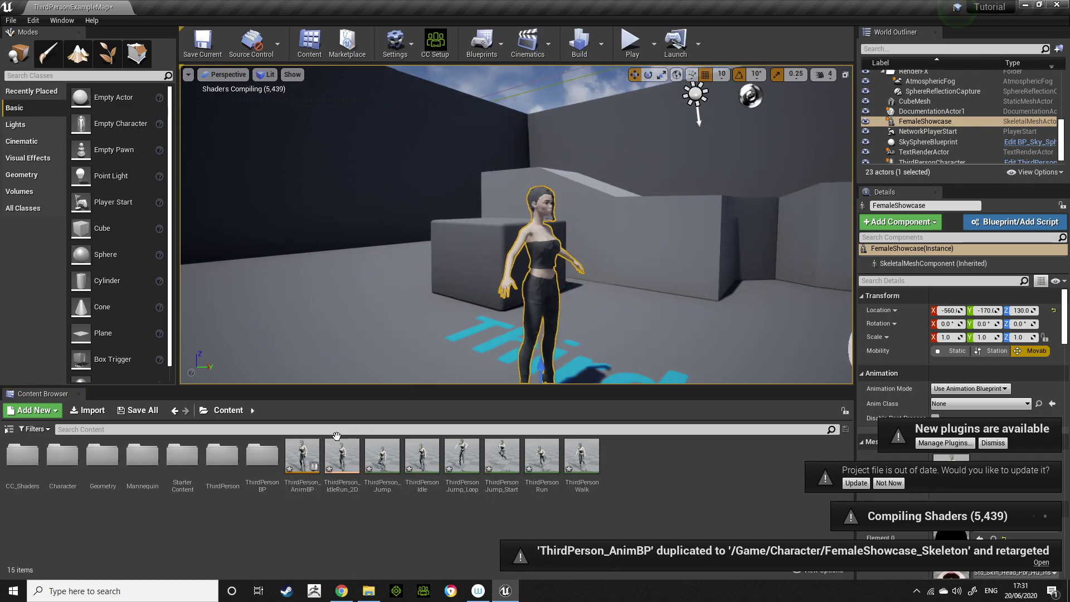
key(Delete)
click(302, 457)
drag(302, 457, 537, 352)
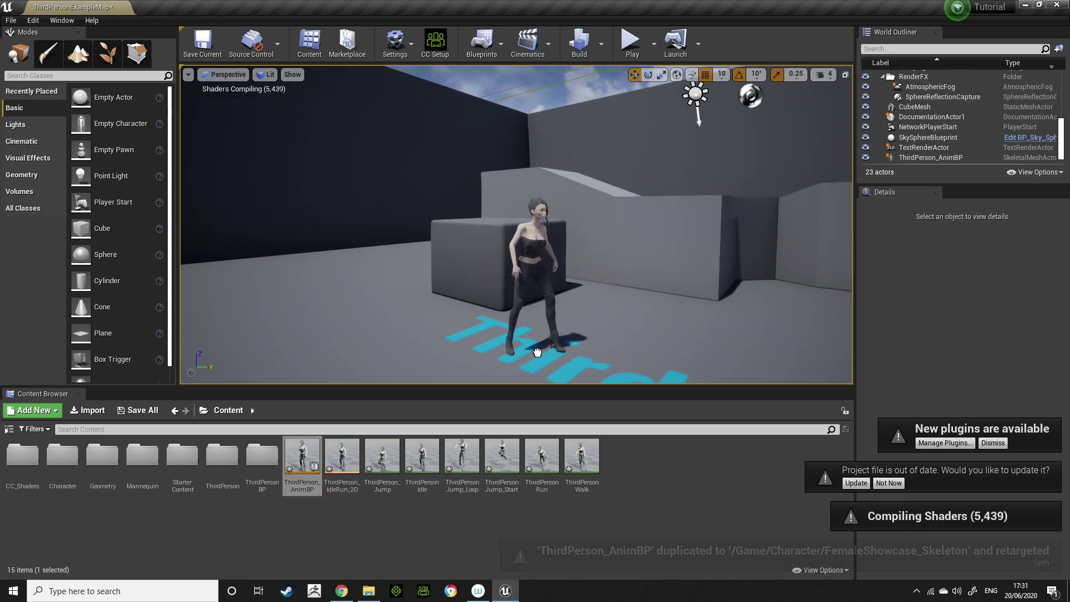
scroll(537, 352, up, 5)
right_drag(580, 320, 560, 330)
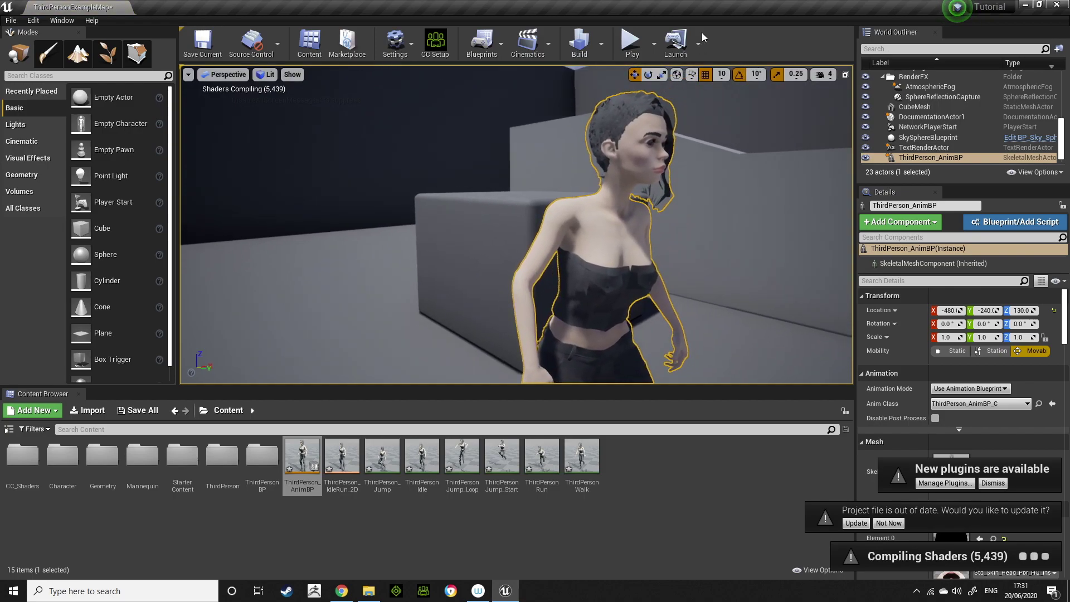
Play the level, run the mannequin up to the animated female character to compare them, and stop playing
click(630, 45)
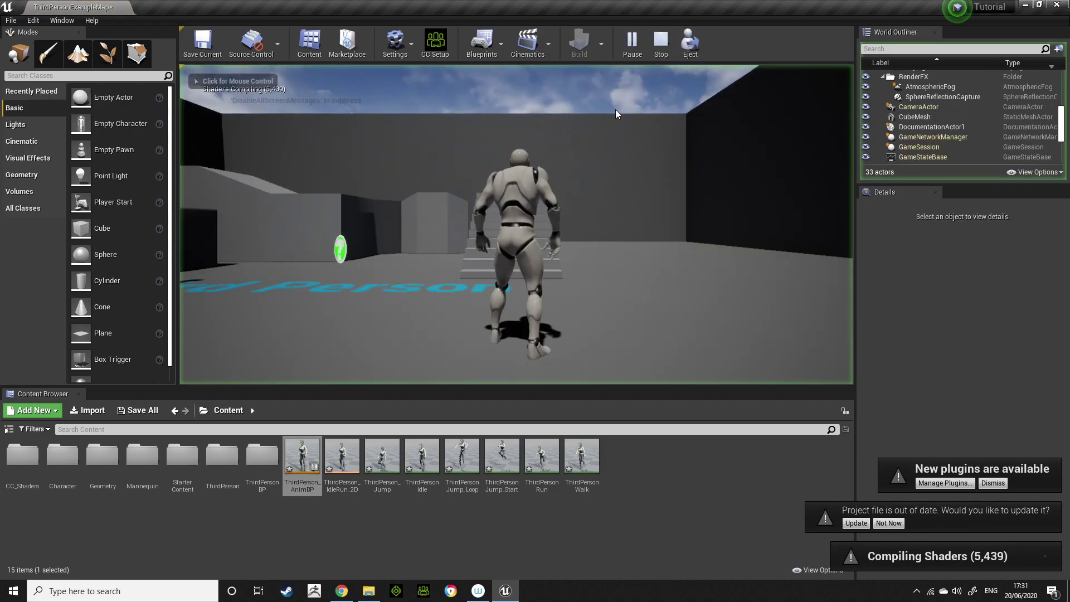
key(w)
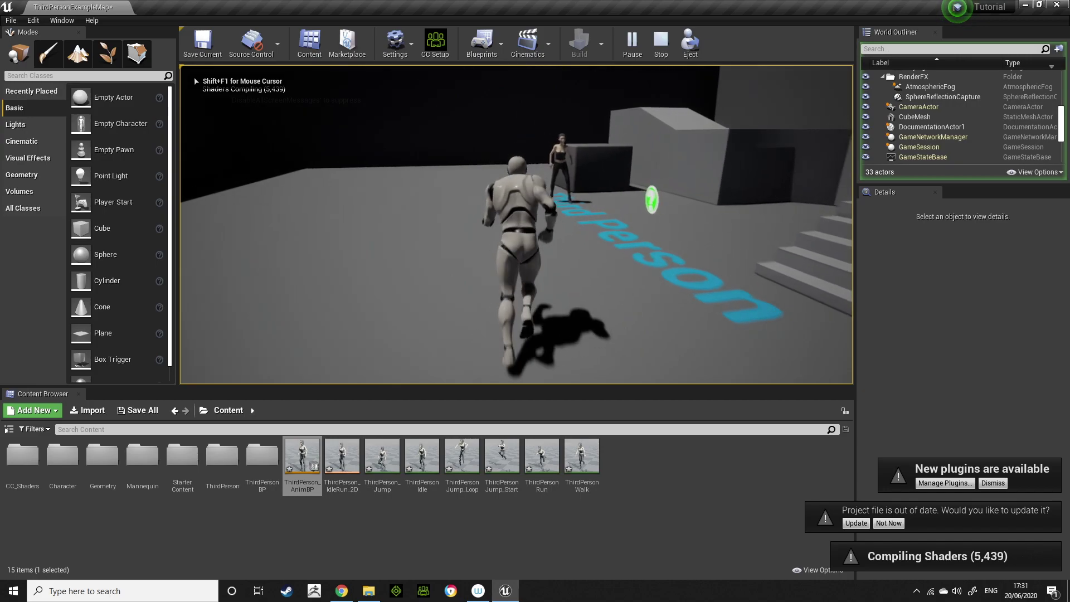
key(w)
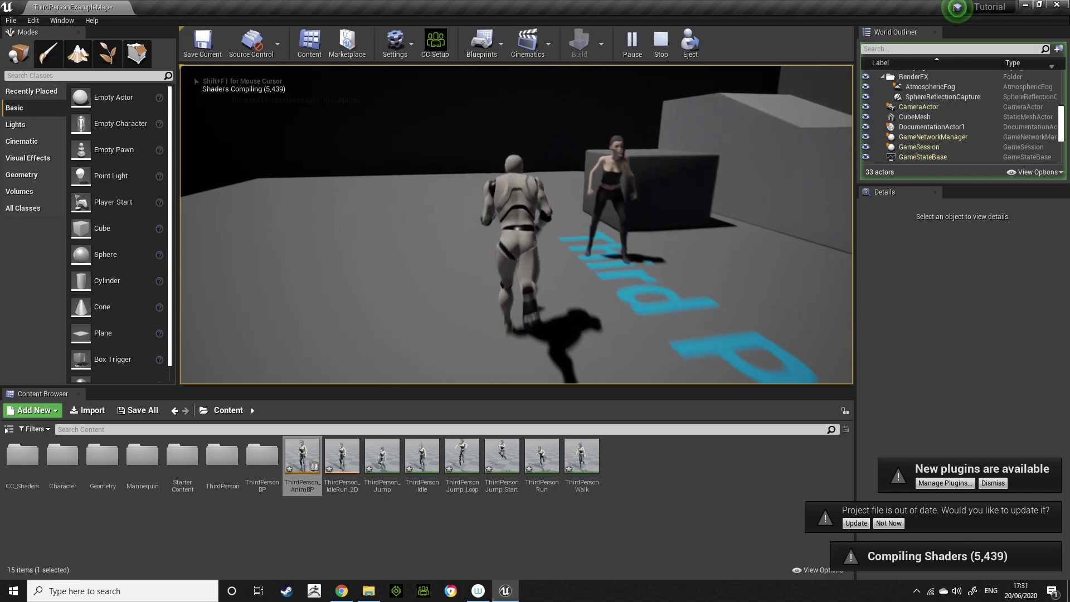
key(w)
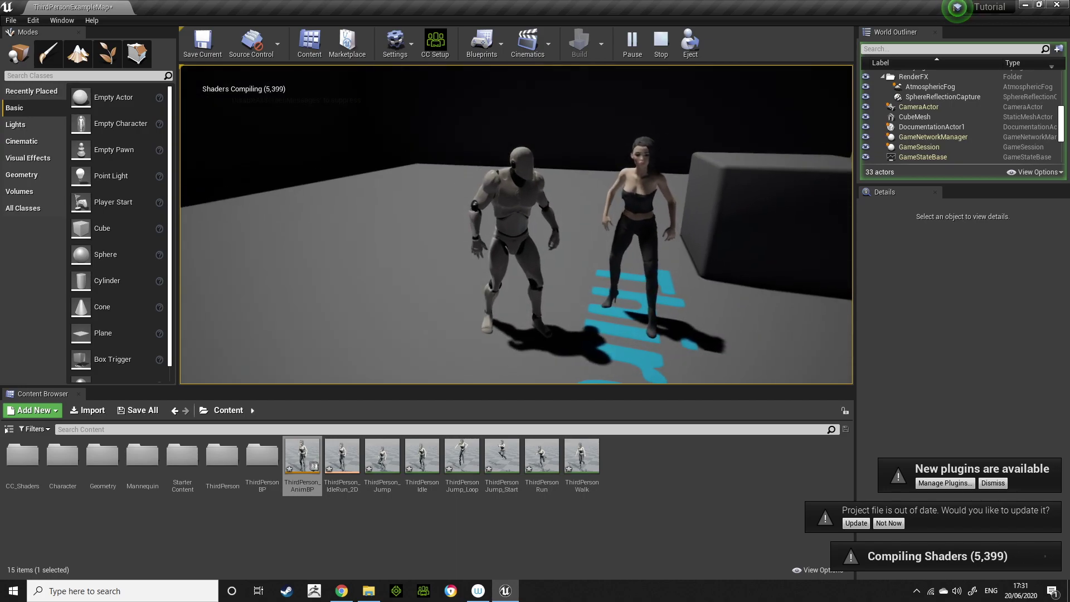
key(Escape)
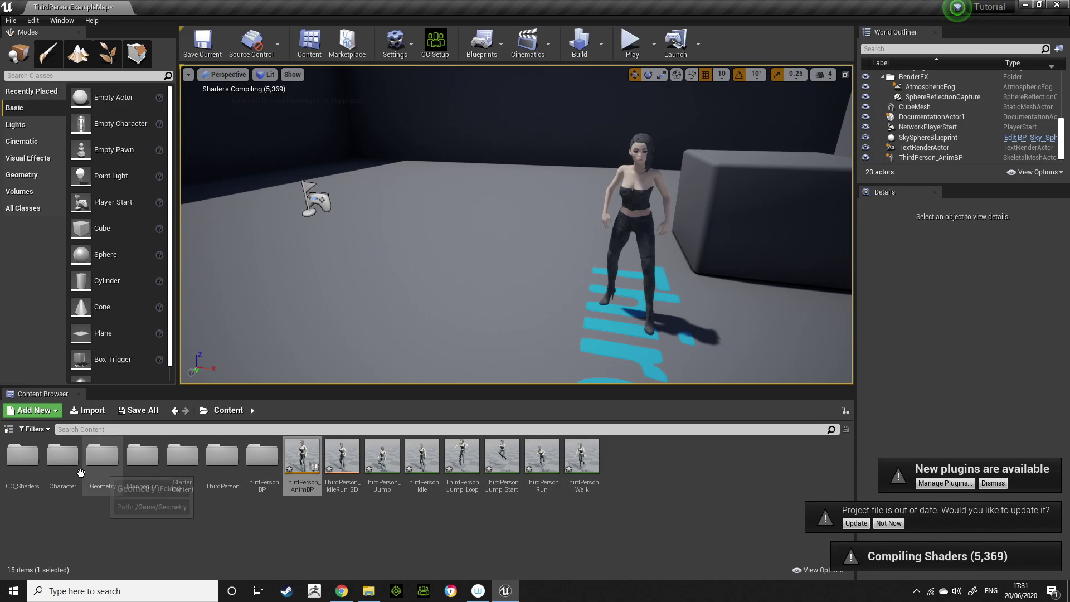
Open the ThirdPersonCharacter blueprint from the ThirdPersonBP/Blueprints folder and show its 3D component preview
double_click(262, 454)
double_click(23, 455)
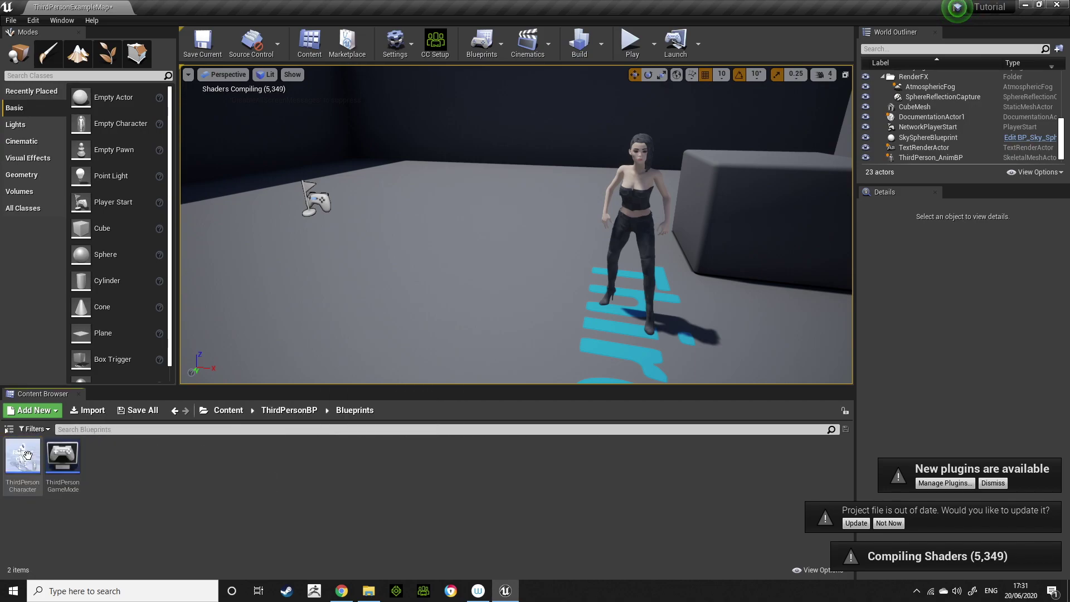
double_click(34, 458)
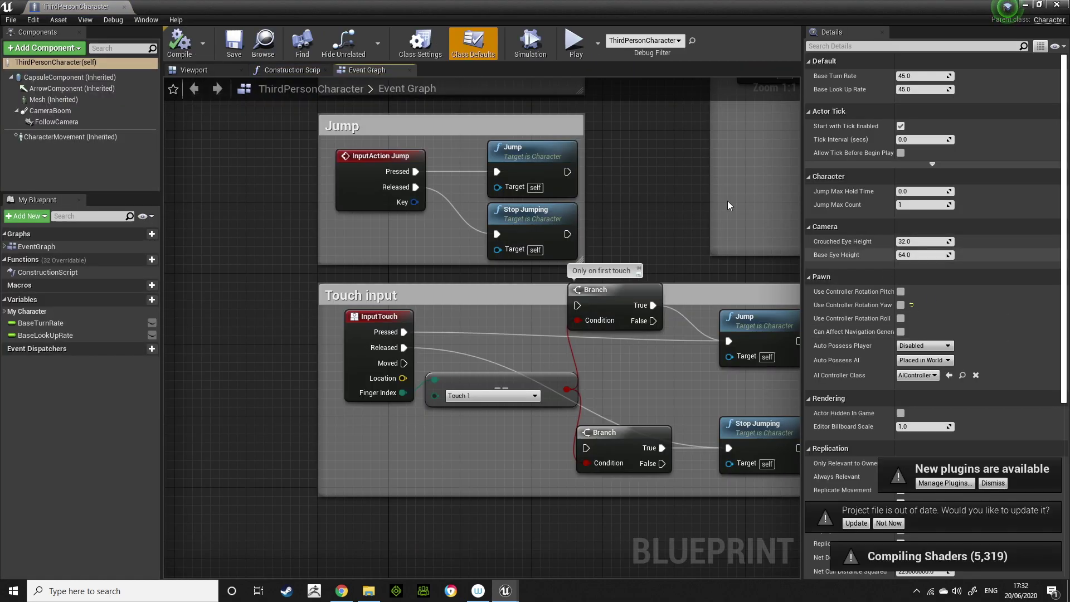
click(202, 71)
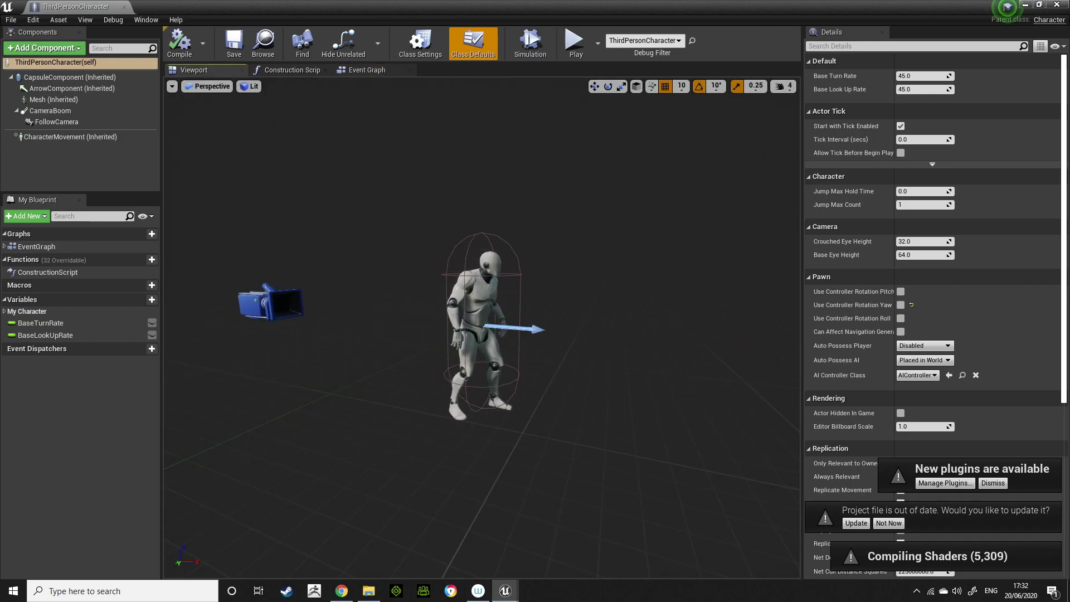
Set the skeletal mesh of the character's Mesh component to FemaleShowcase
click(477, 312)
click(975, 346)
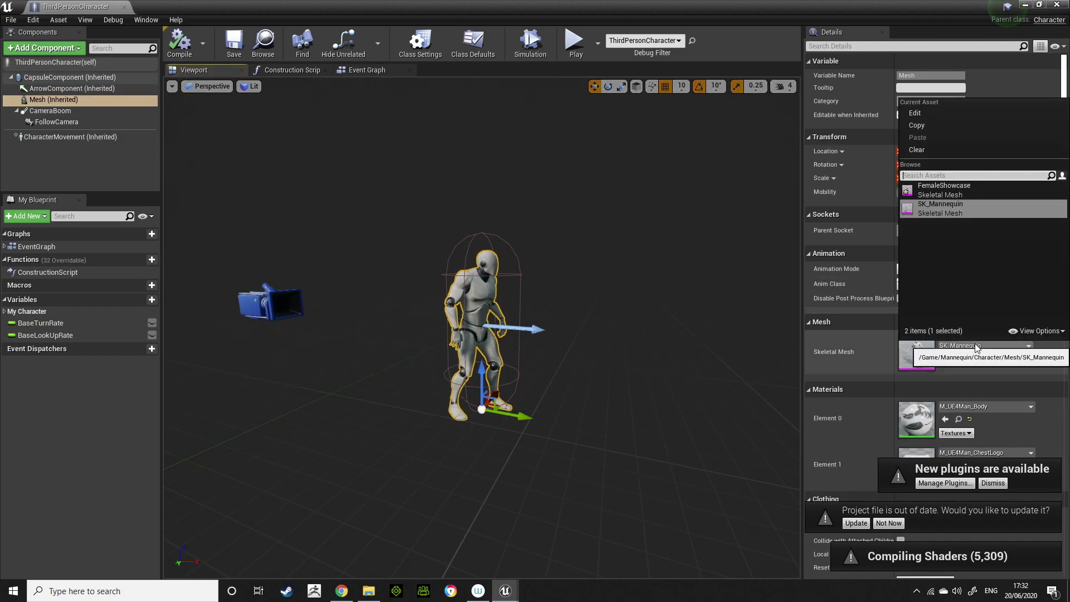
click(967, 193)
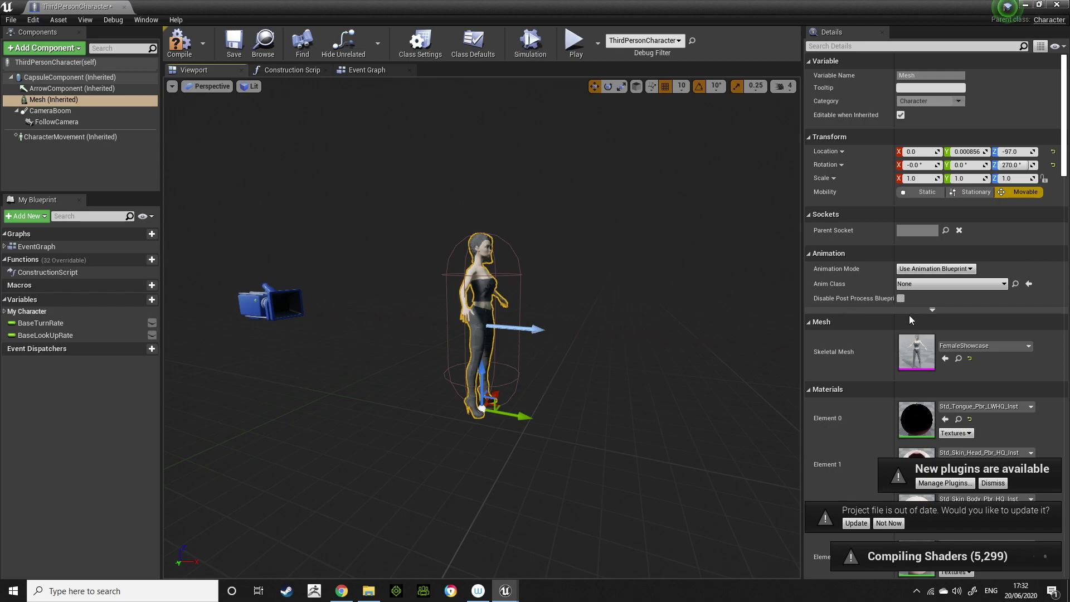
Set the mesh's Anim Class to the retargeted ThirdPerson_AnimBP, the lower of the two same-named entries, and compile the blueprint
click(943, 284)
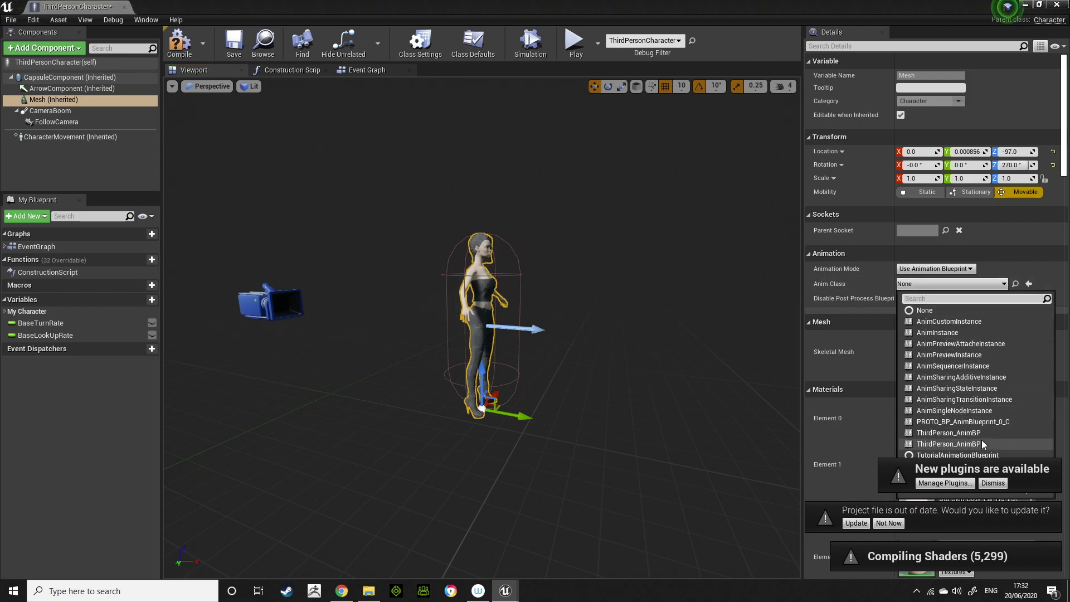
click(993, 484)
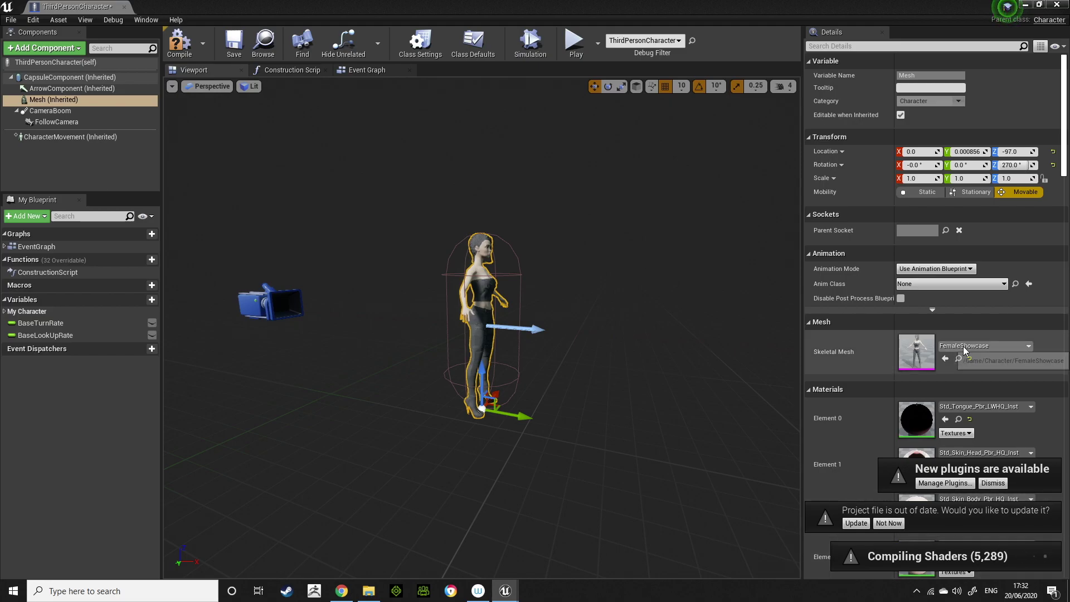
click(1003, 346)
click(1003, 345)
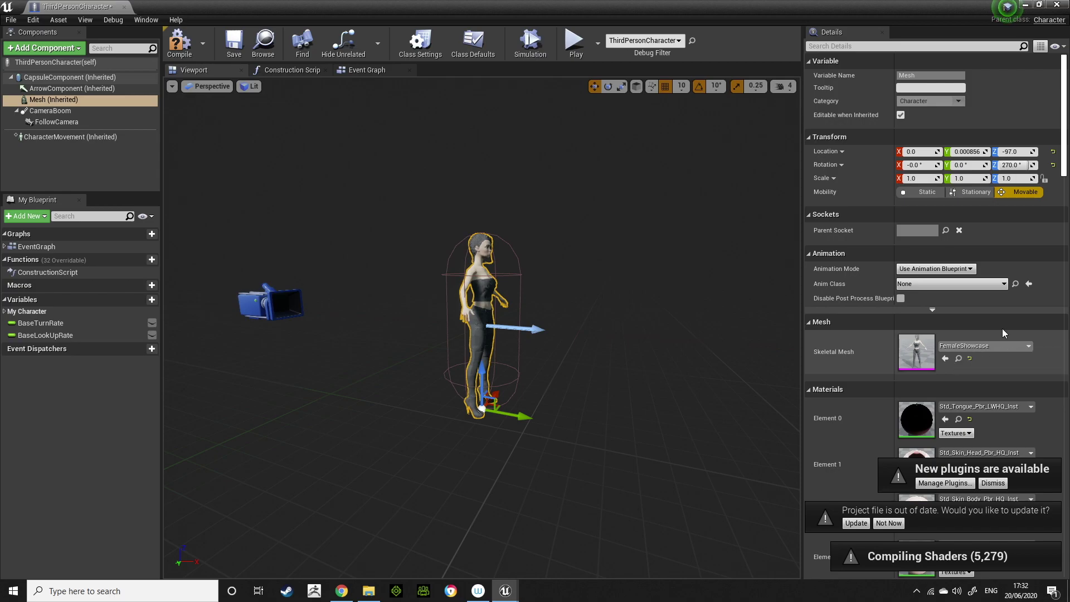
click(987, 286)
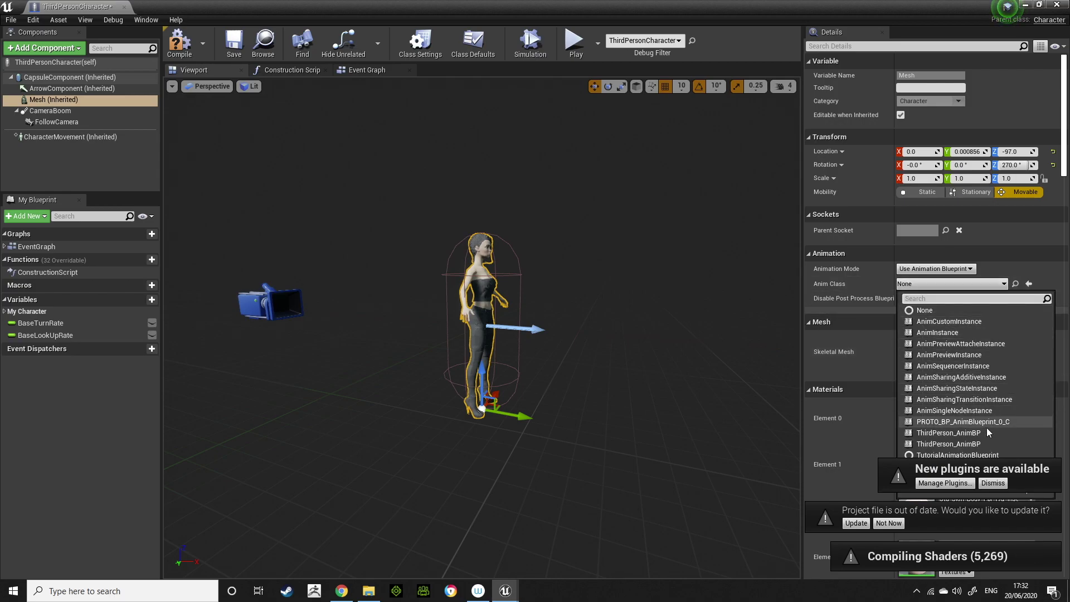
click(978, 434)
click(965, 285)
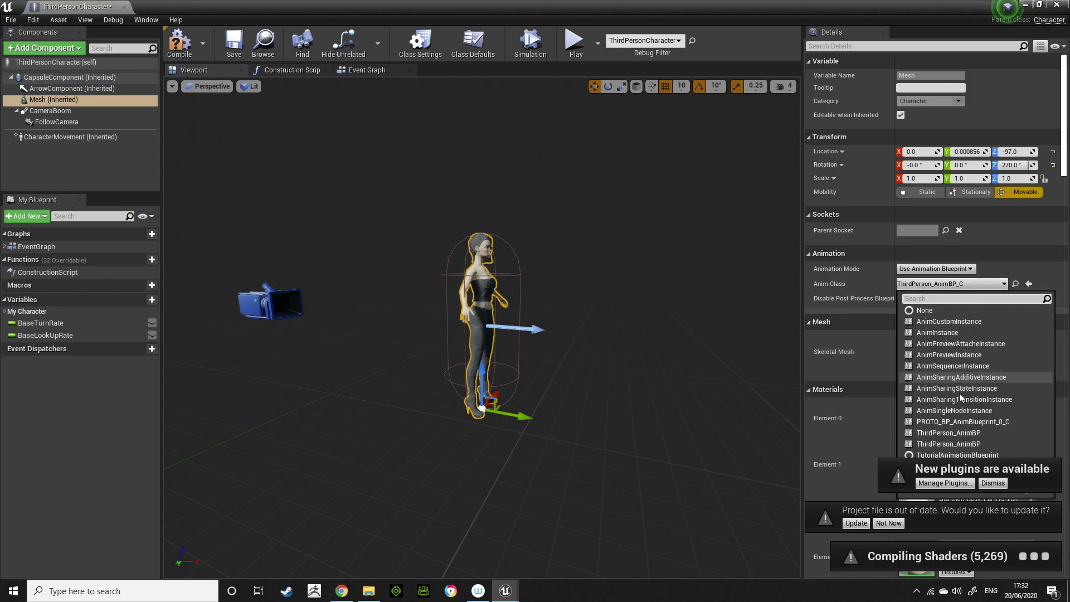
click(961, 444)
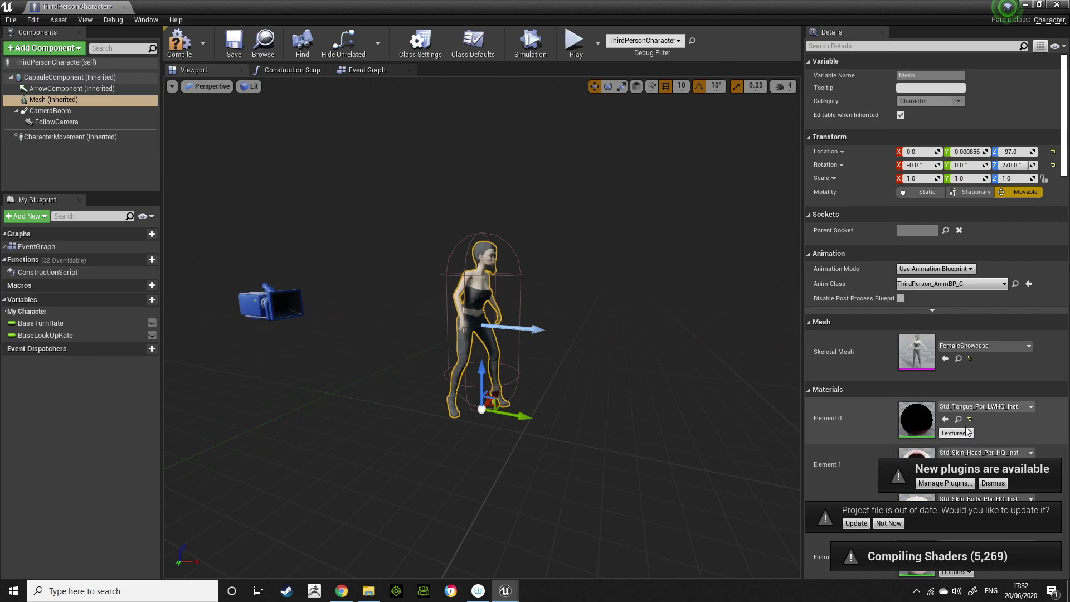
click(189, 53)
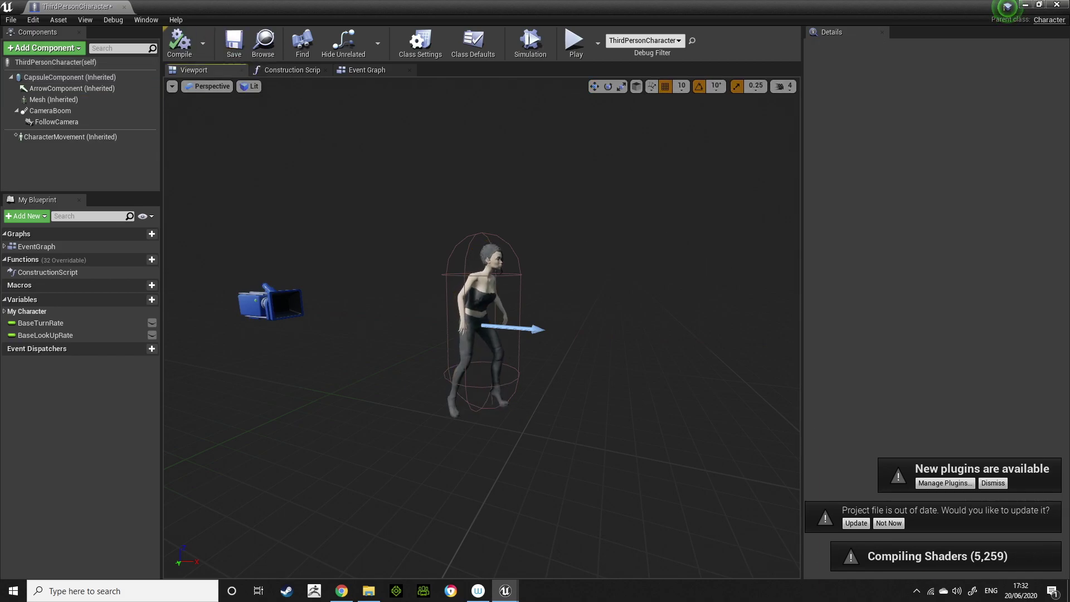
Check the Anim Class choices of the Mesh component, keep the current one, and close the ThirdPersonCharacter blueprint
click(54, 100)
click(968, 283)
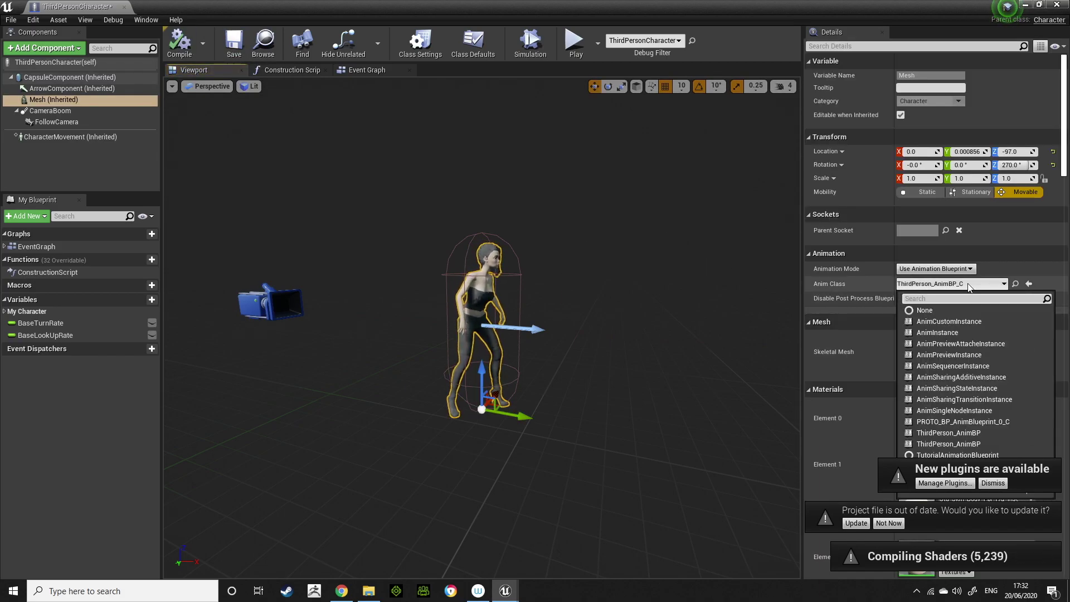
click(653, 232)
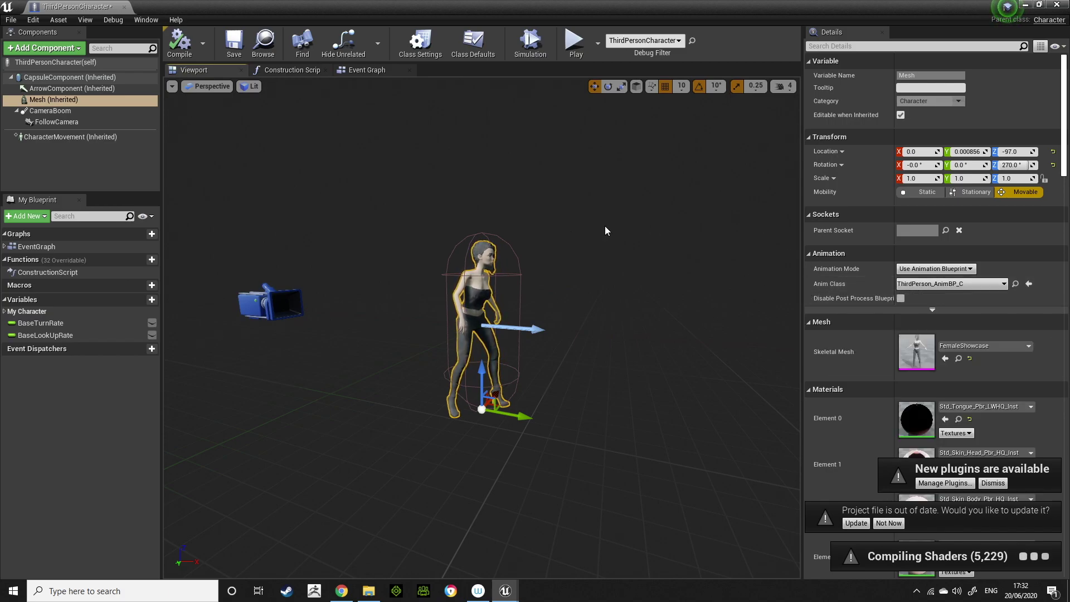
click(1057, 4)
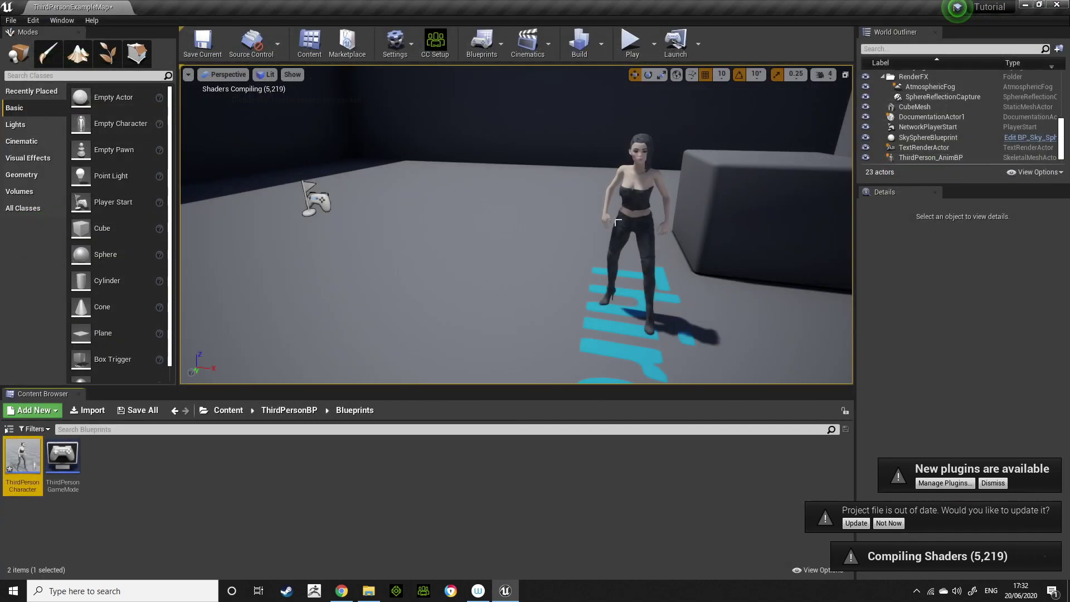
Rename the retargeted ThirdPerson_AnimBP in the main Content folder as FemaleAnimBP
click(230, 410)
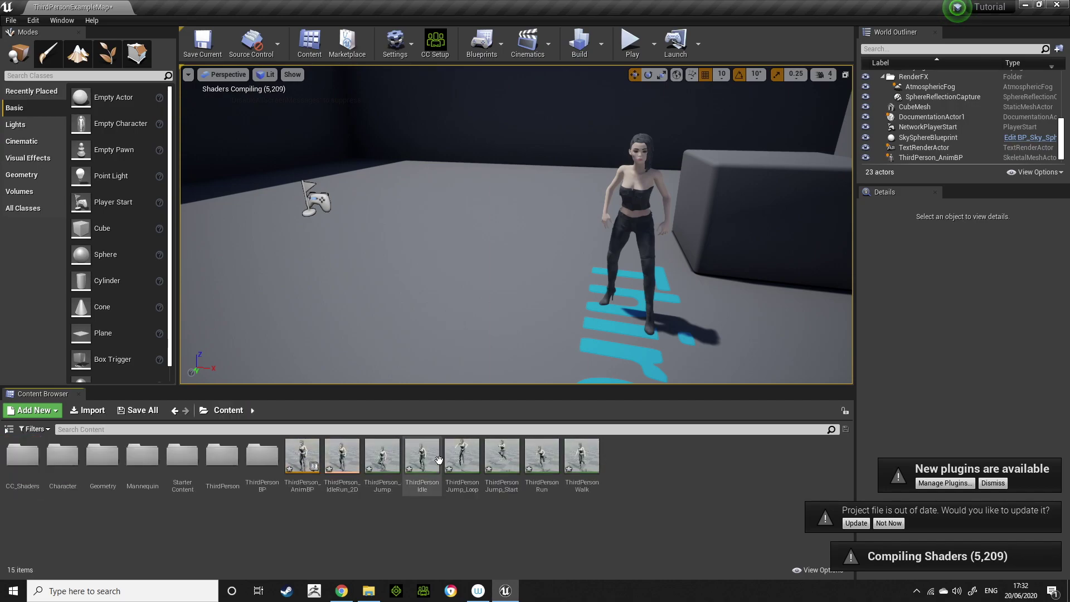
right_click(312, 463)
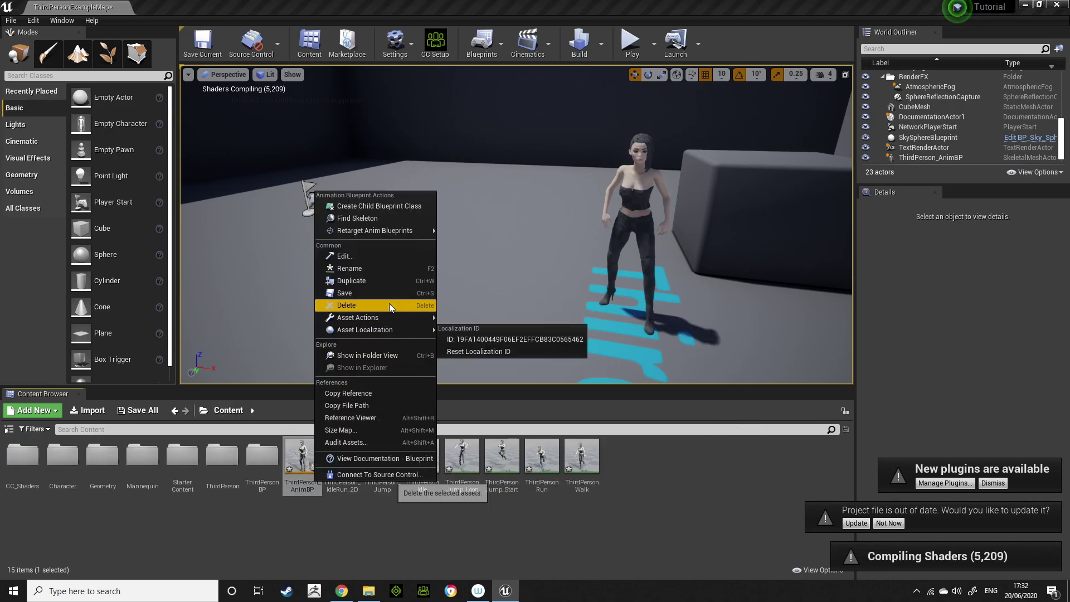
click(384, 268)
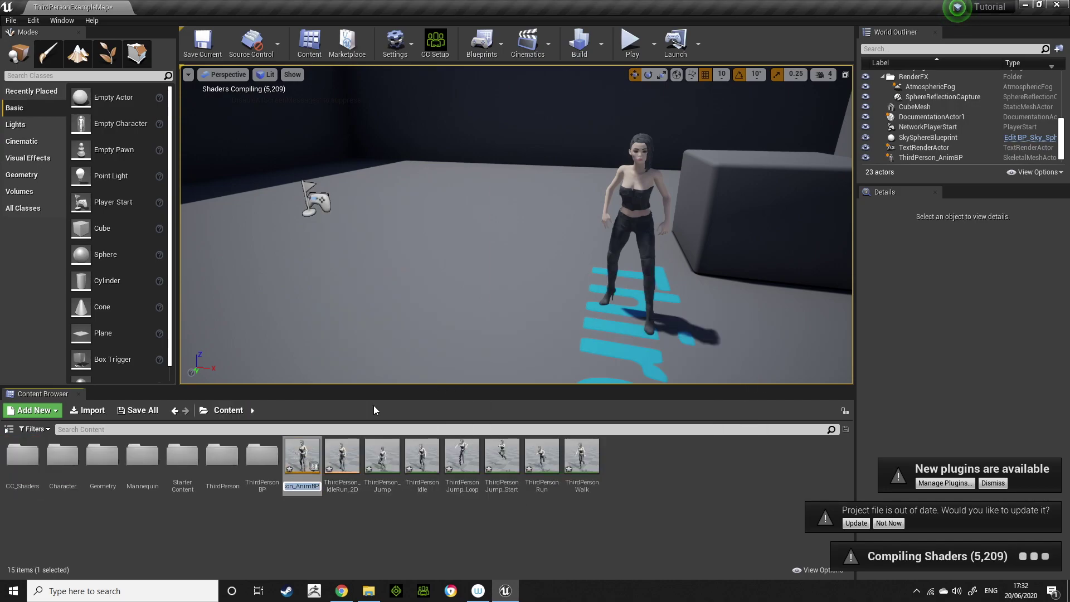
text(FemaleAnimBP)
key(Return)
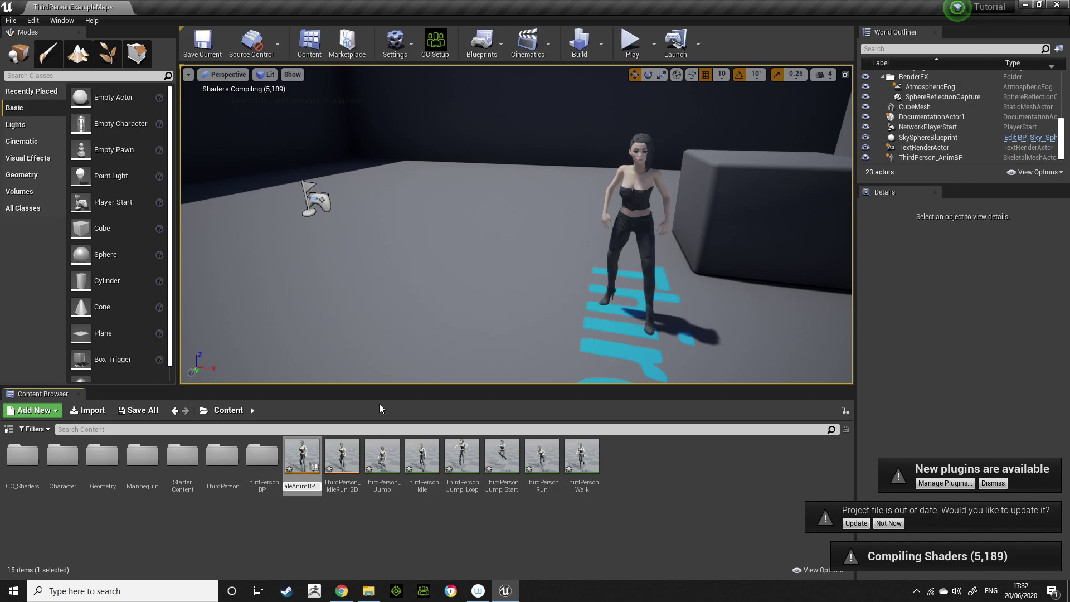
Reopen the ThirdPersonCharacter blueprint from ThirdPersonBP/Blueprints, check which Anim Class its mesh uses, and close it
double_click(262, 456)
double_click(24, 455)
double_click(34, 483)
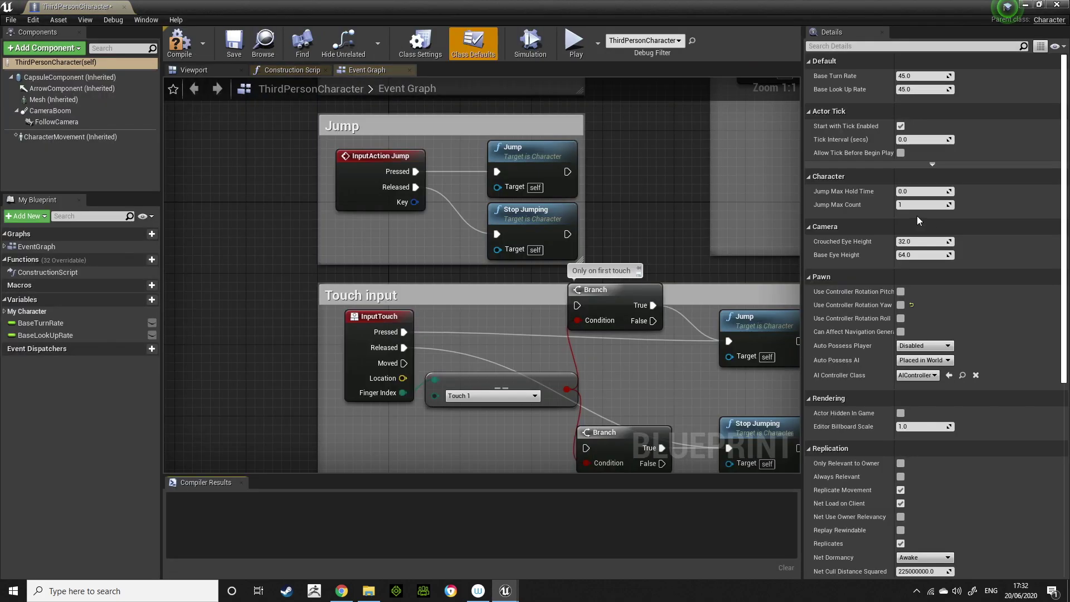
click(201, 70)
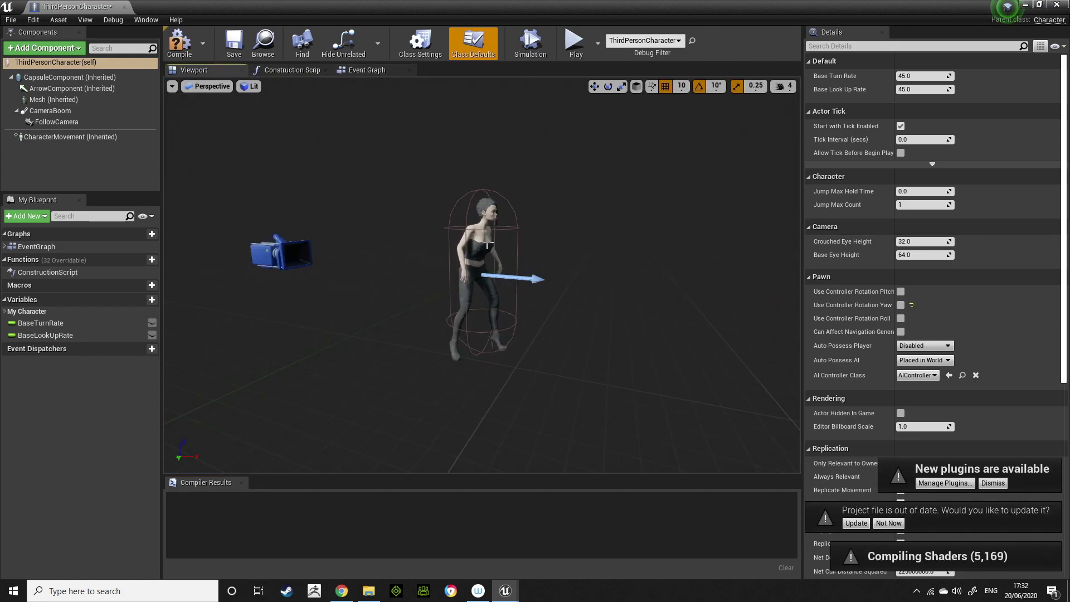
click(481, 262)
click(933, 283)
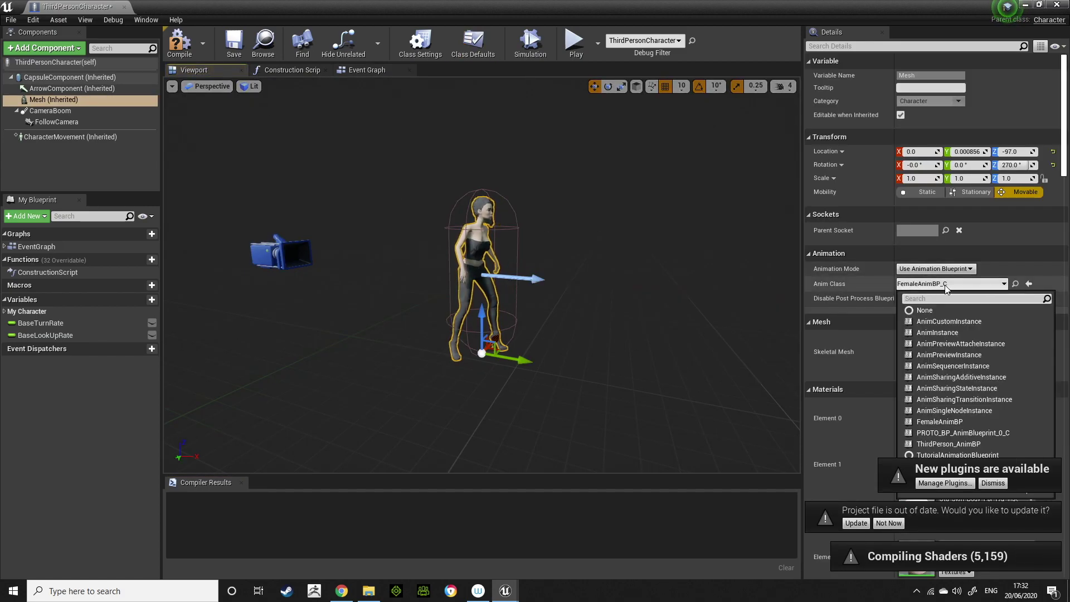
click(947, 285)
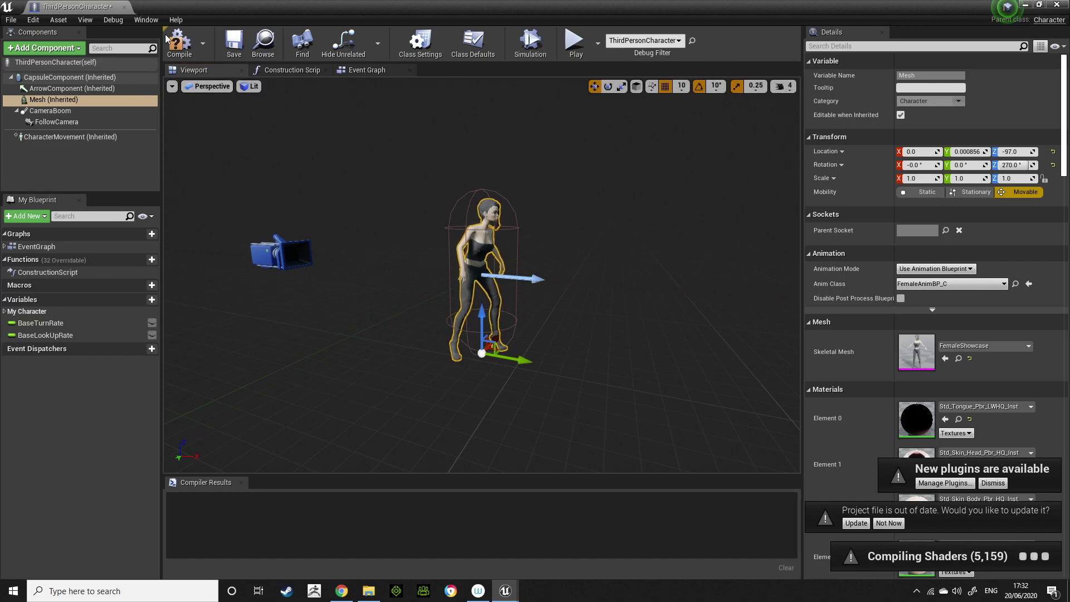
click(1056, 5)
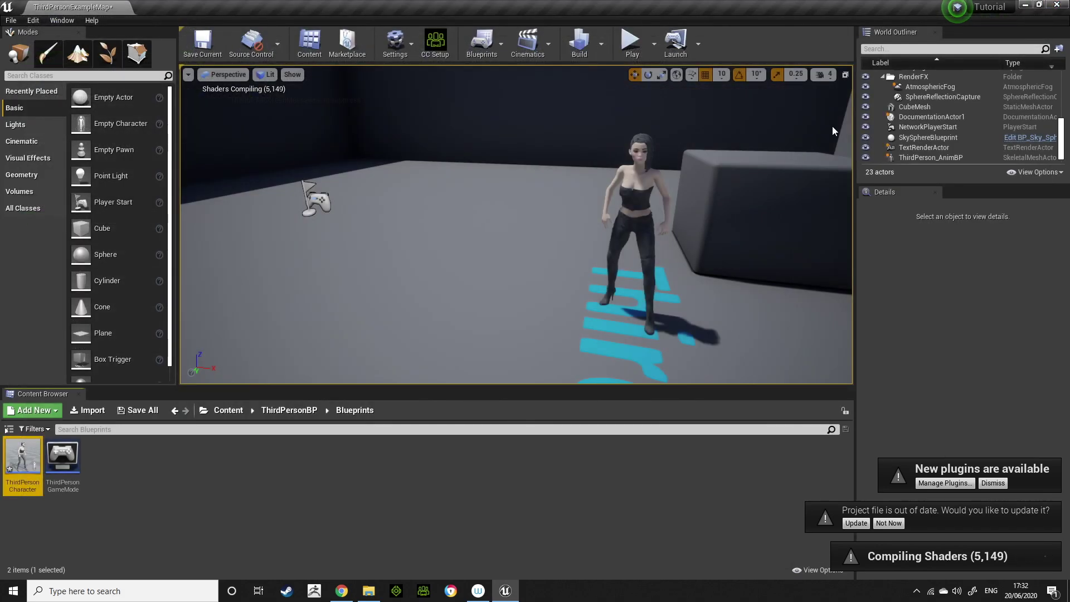
Play the level, run the female character around the floor and up the stairs to check her animations, and stop playing
click(638, 44)
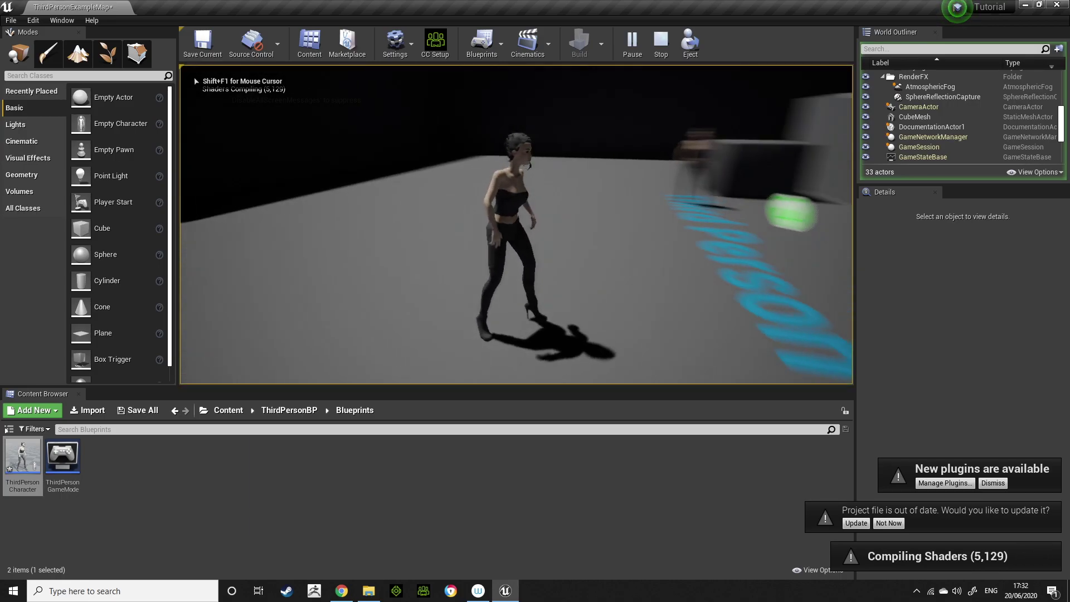
key(w)
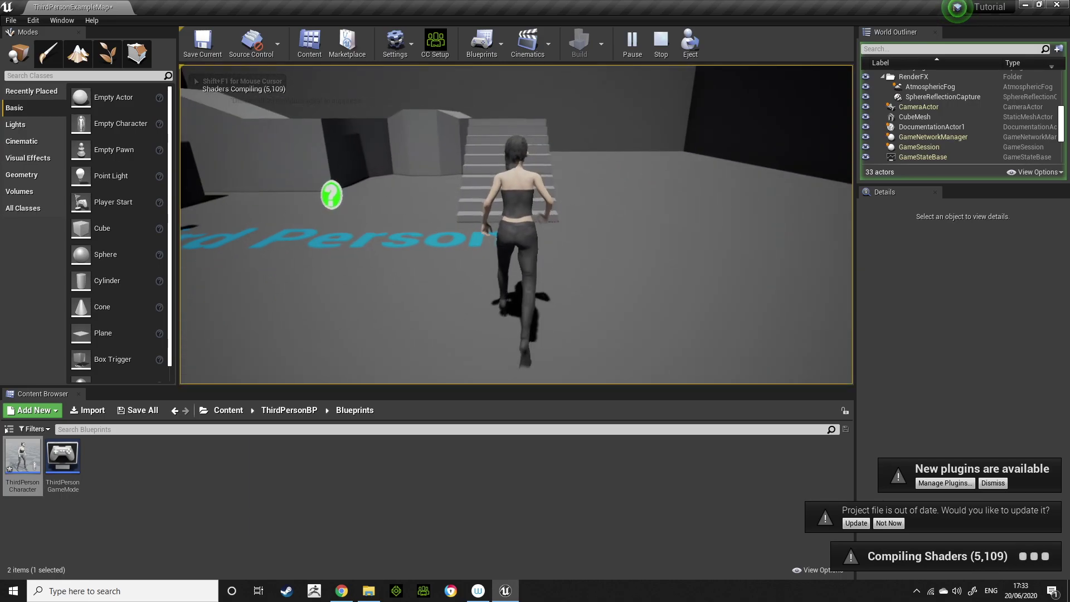
key(w)
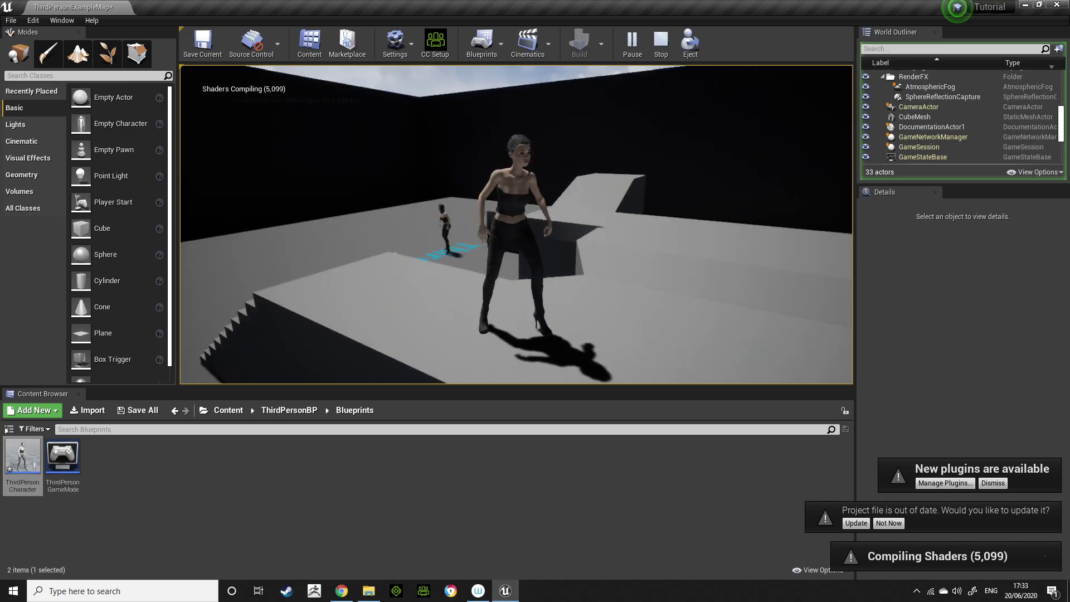
key(w)
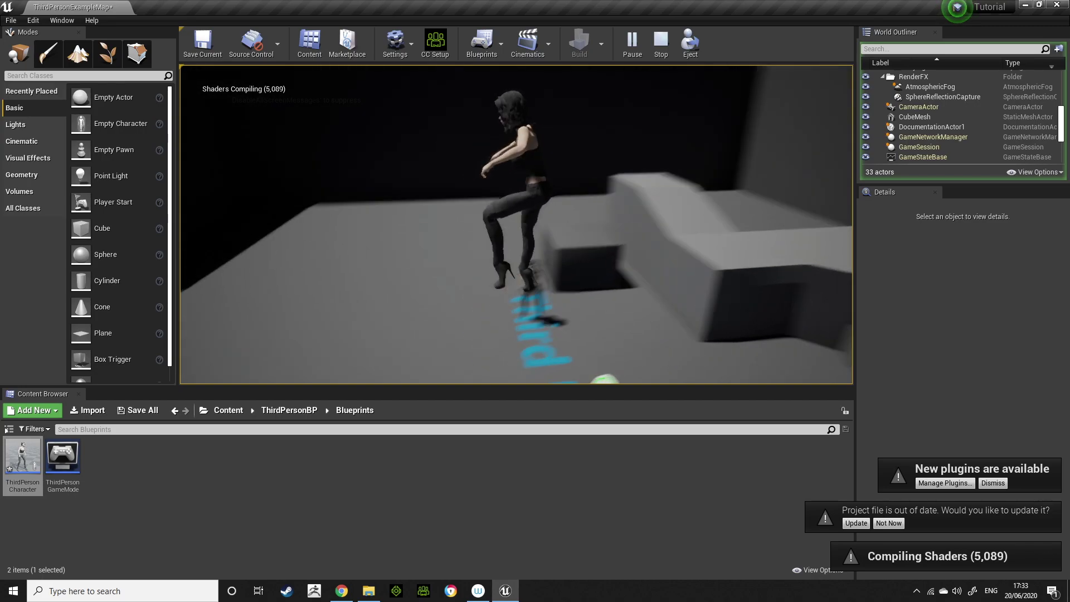
key(w)
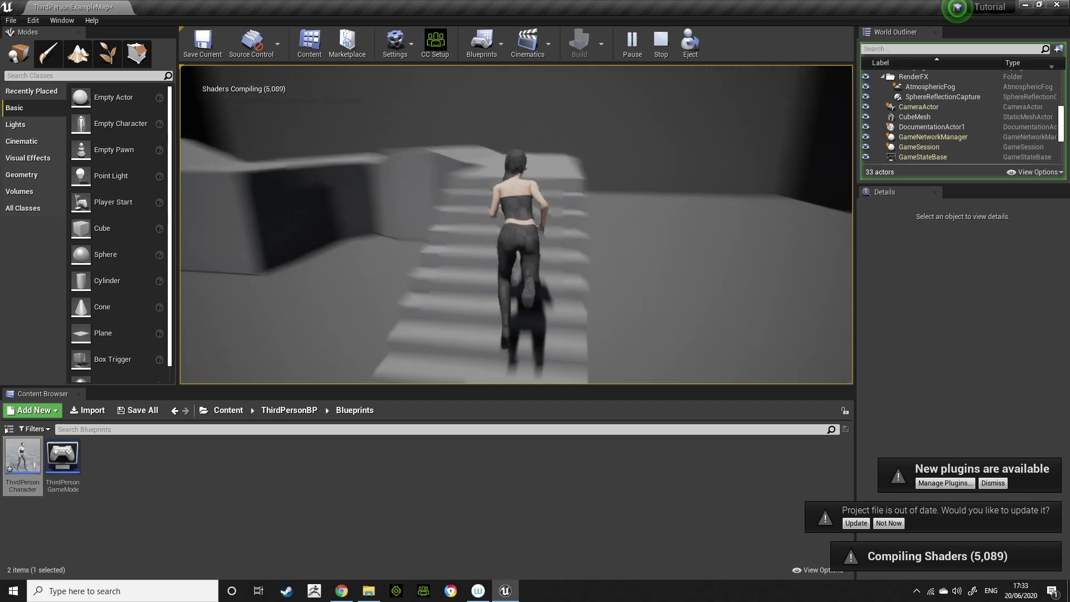
key(w)
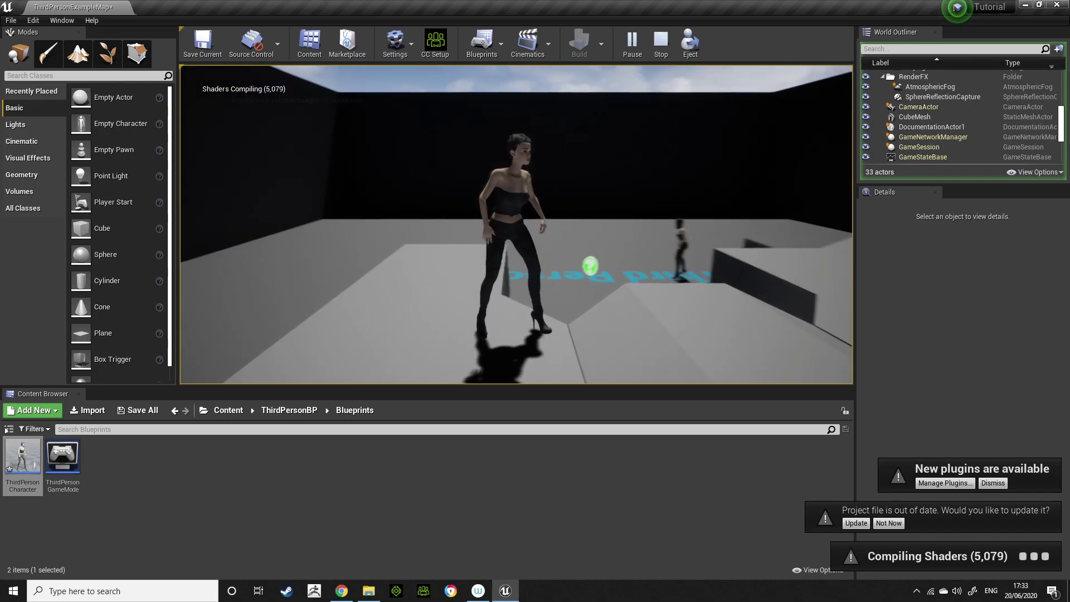
key(w)
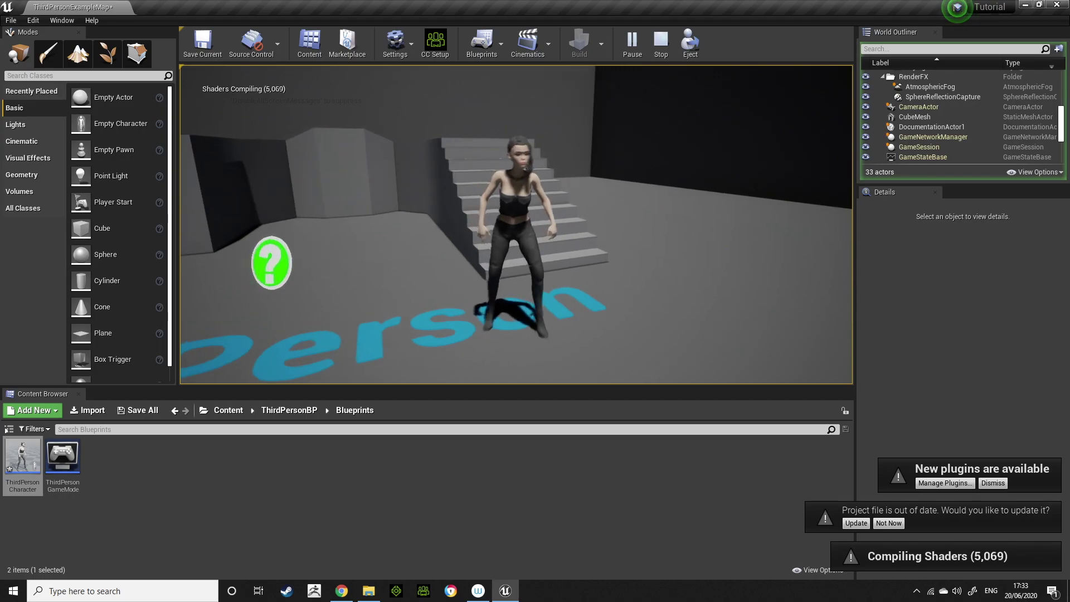
key(w)
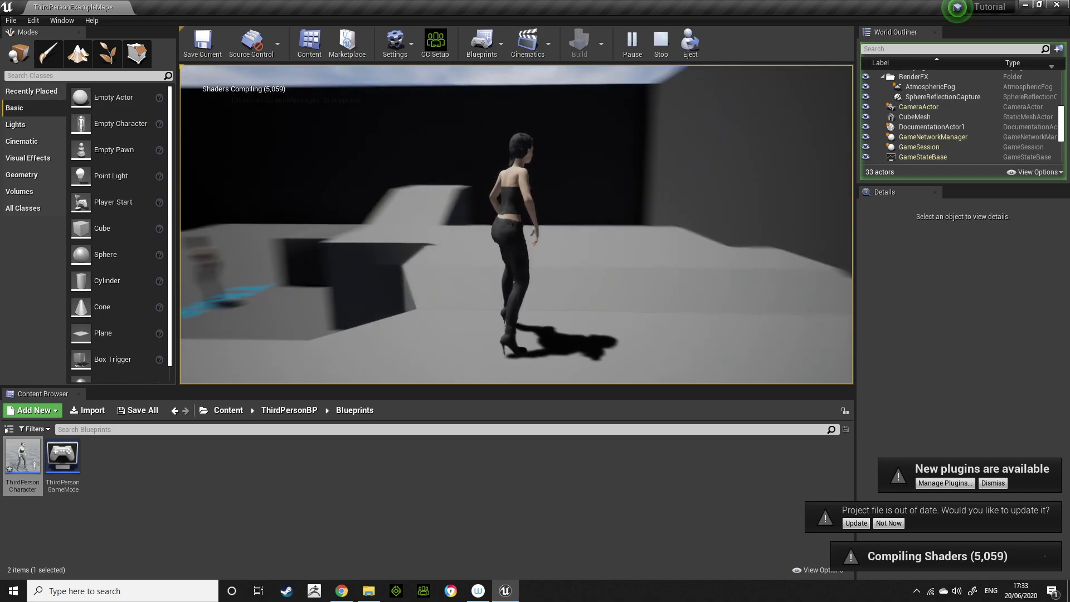
key(w)
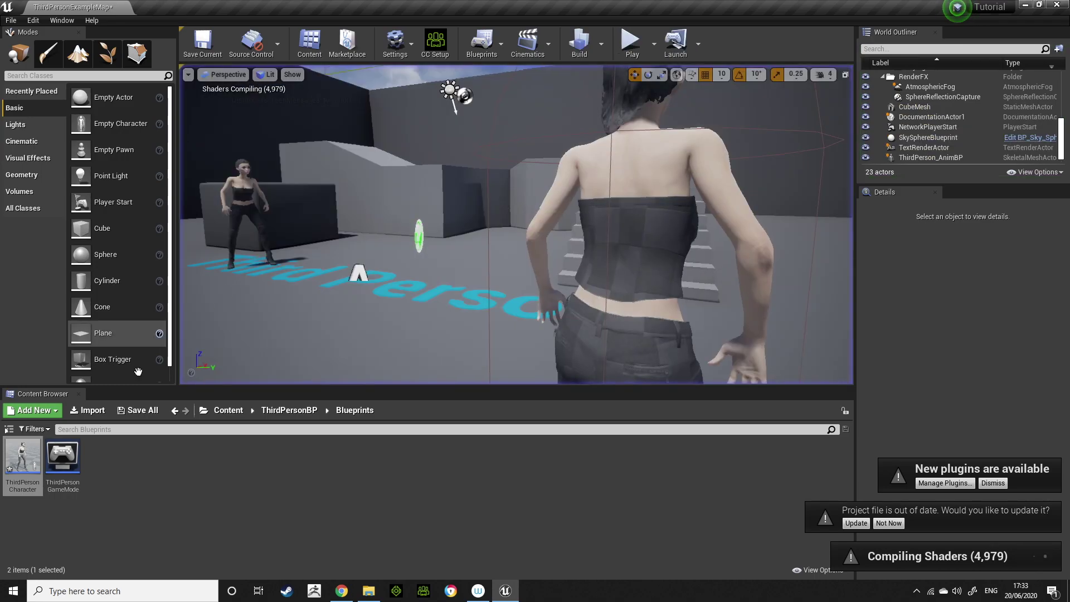
key(Escape)
Open the FemaleShowcase skeletal mesh from the Character folder and open the head skin material instance in its Element 1 slot
click(229, 410)
double_click(62, 455)
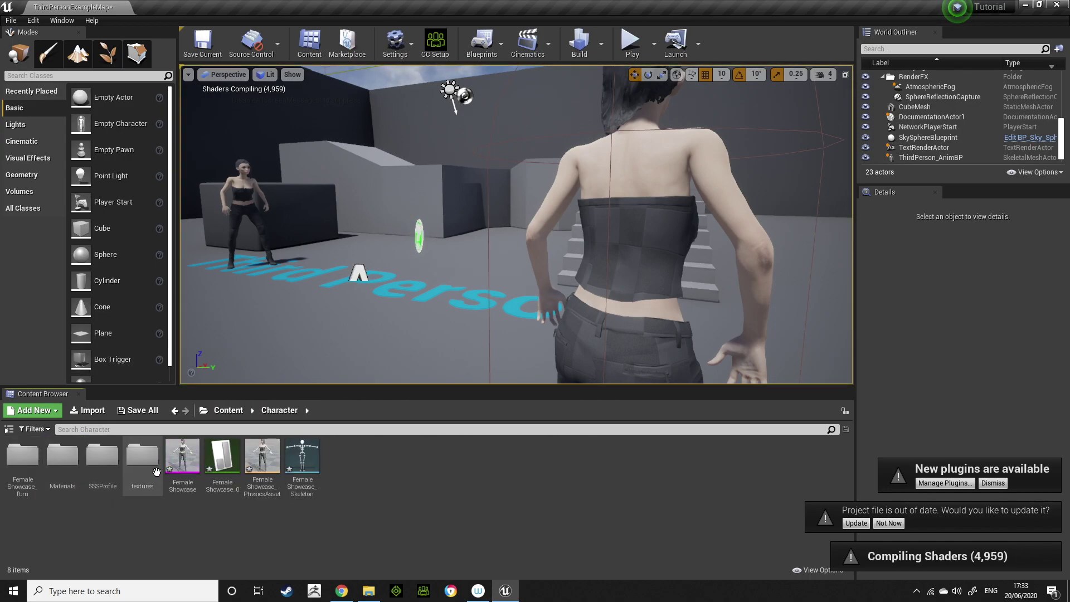
double_click(176, 472)
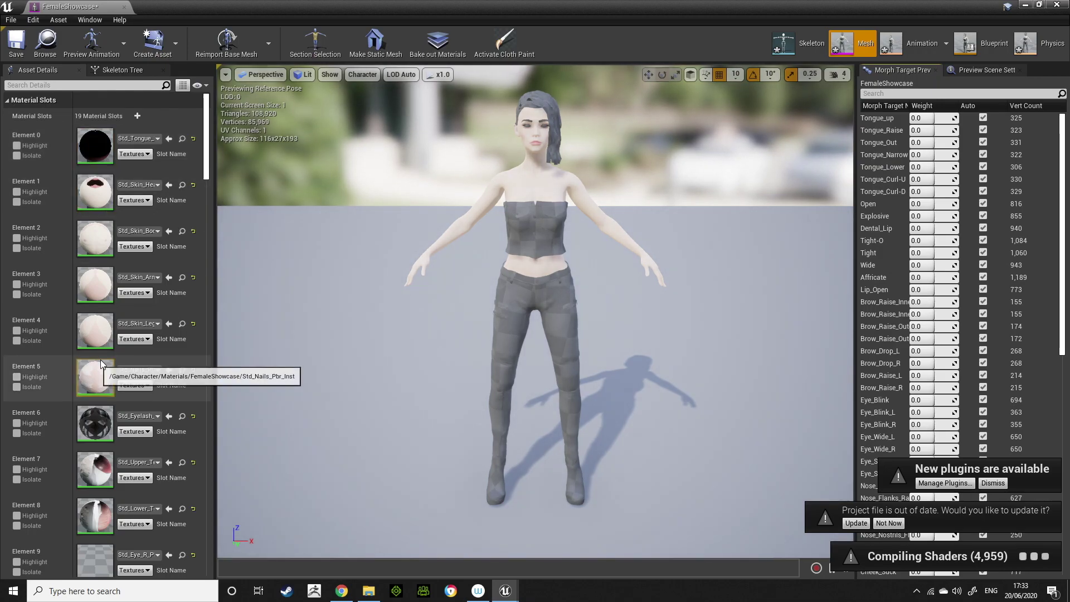
scroll(99, 479, down, 5)
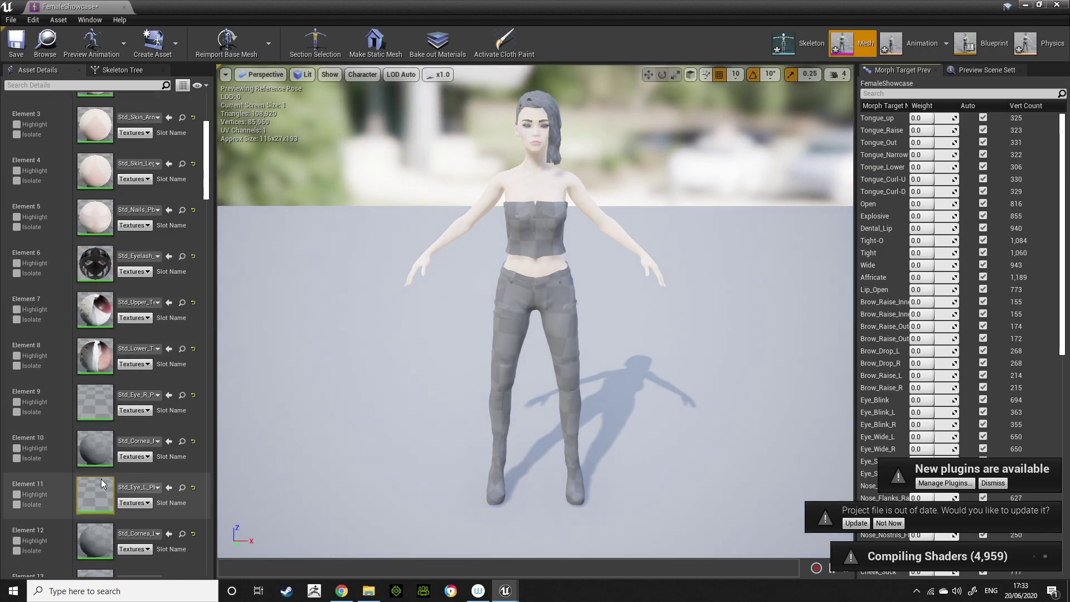
scroll(102, 477, up, 5)
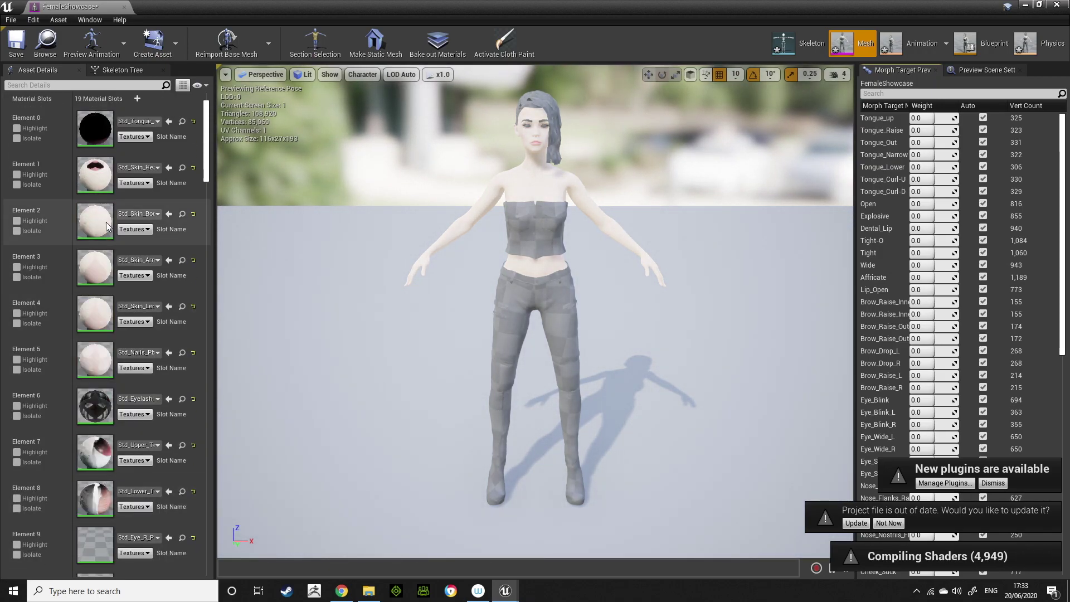
double_click(86, 169)
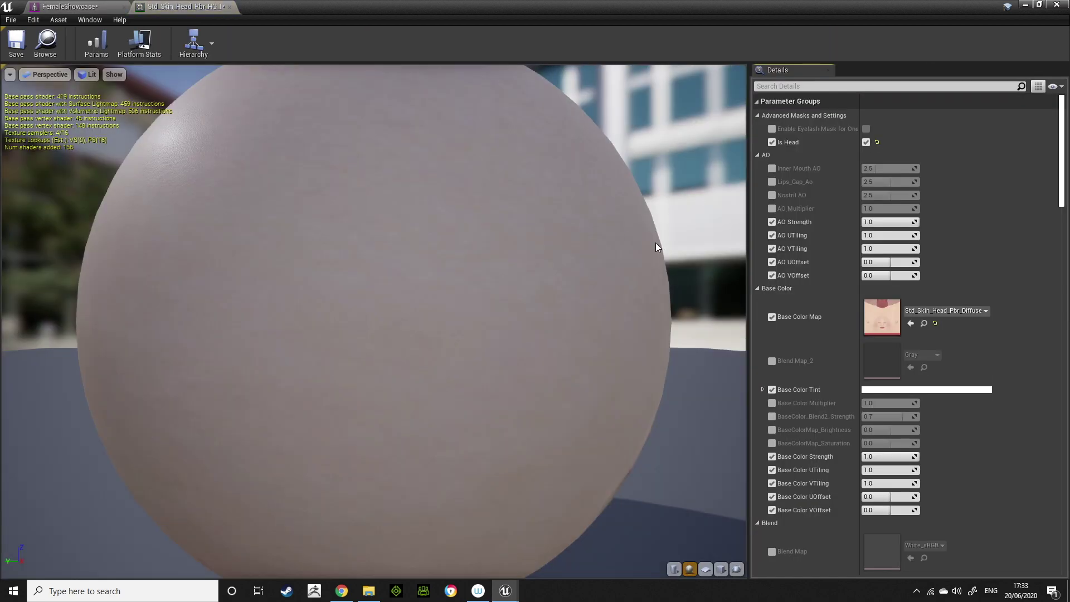
In the head material's Normal group, try a Normal/Bump Strength of about 0.53, and reset the parameter to its default of 1.0
scroll(832, 362, down, 3)
scroll(832, 363, down, 6)
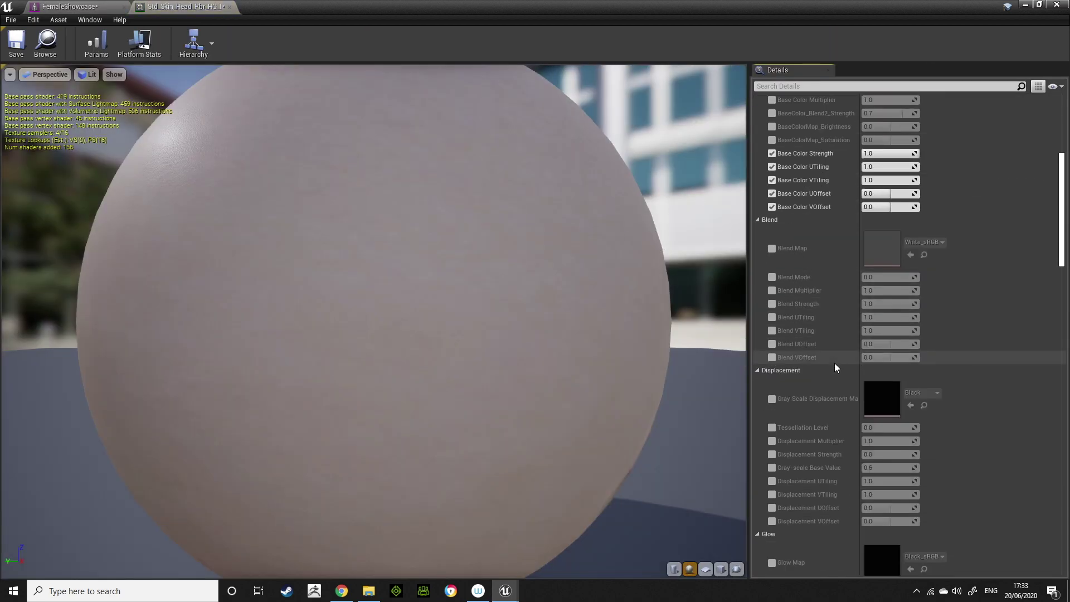
scroll(835, 363, down, 8)
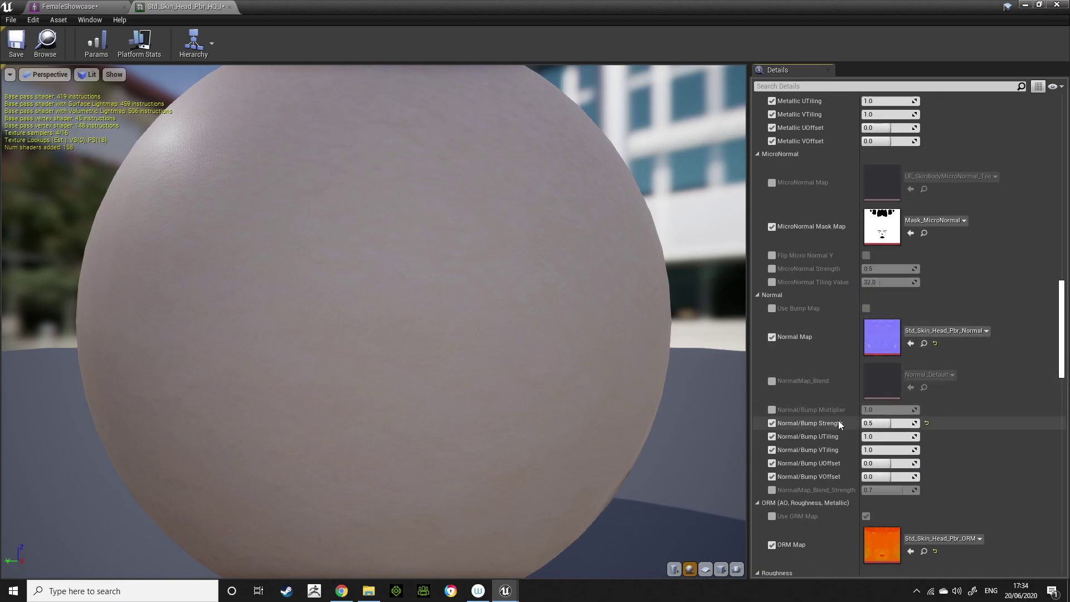
drag(885, 422, 891, 418)
text(1)
key(Return)
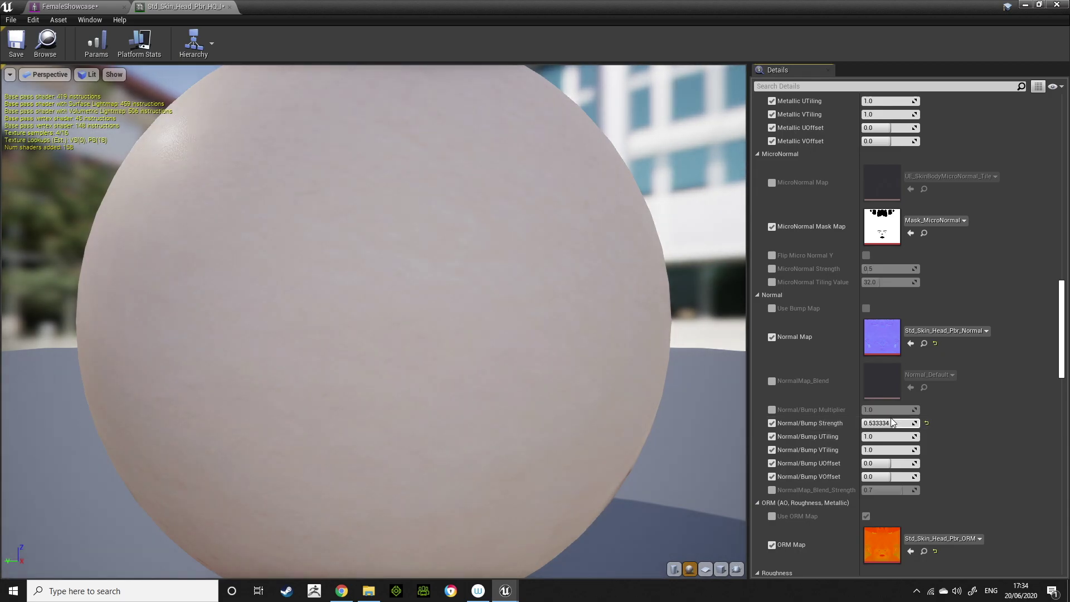
scroll(848, 510, down, 2)
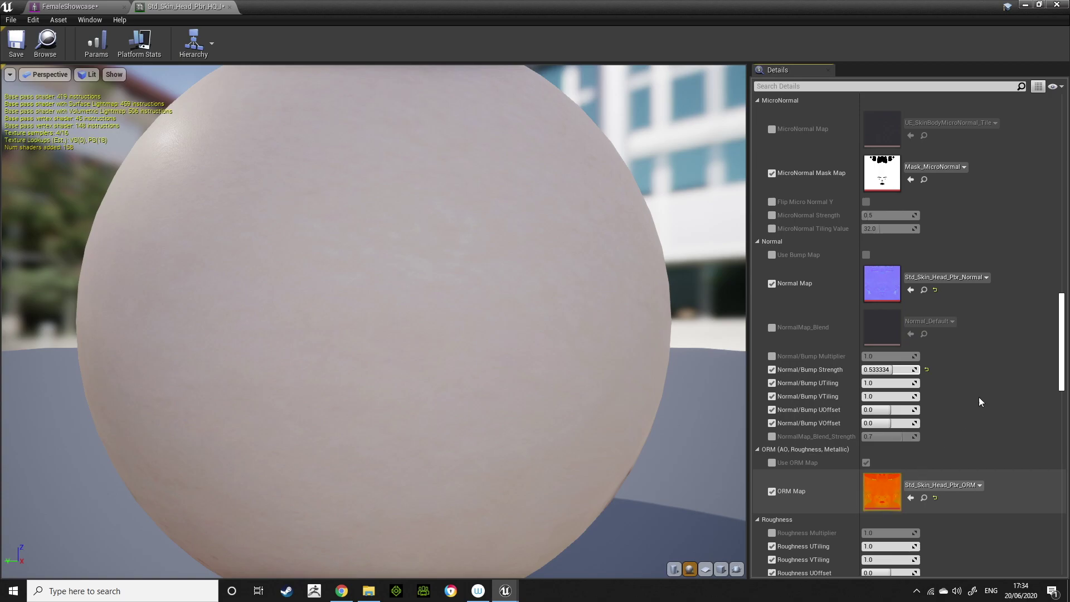
click(926, 370)
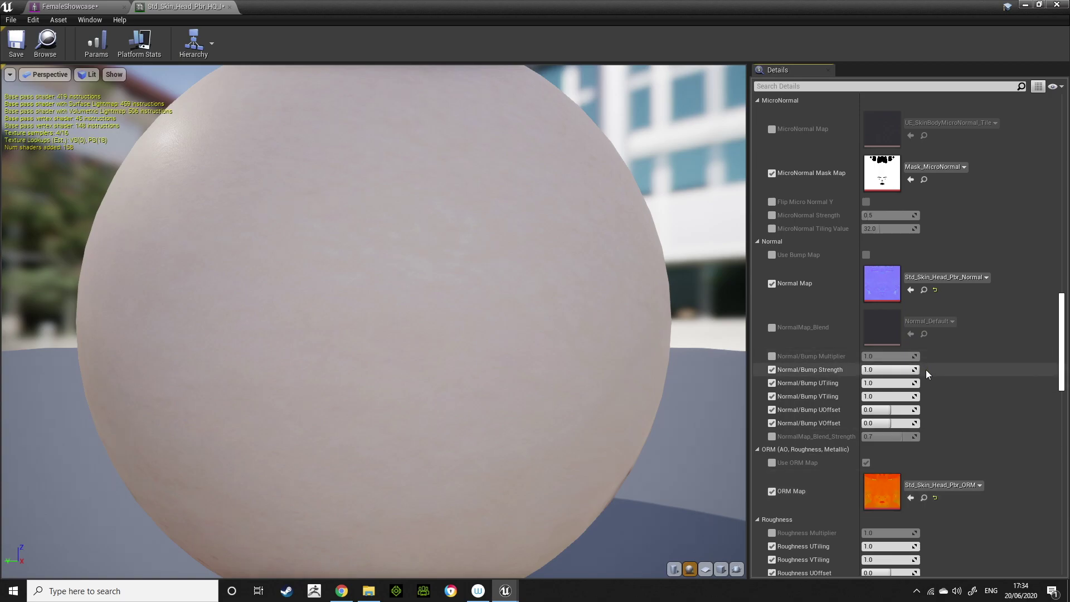
Review the head material's parameter groups from Metallic back to Base Color, and close the material instance and the FemaleShowcase mesh editor
scroll(778, 358, up, 15)
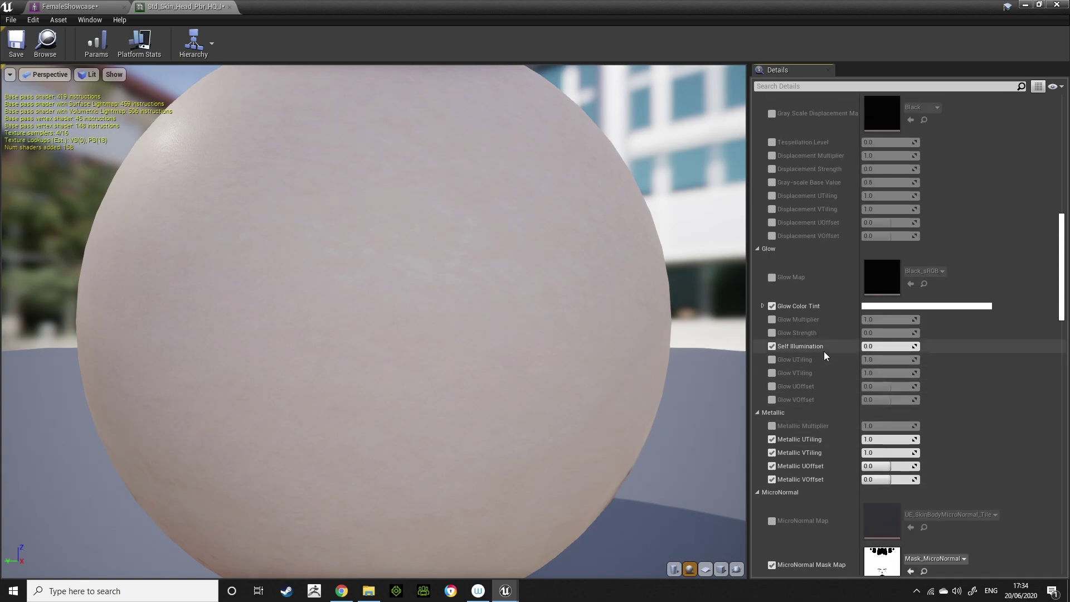
scroll(823, 356, up, 1)
scroll(824, 356, up, 10)
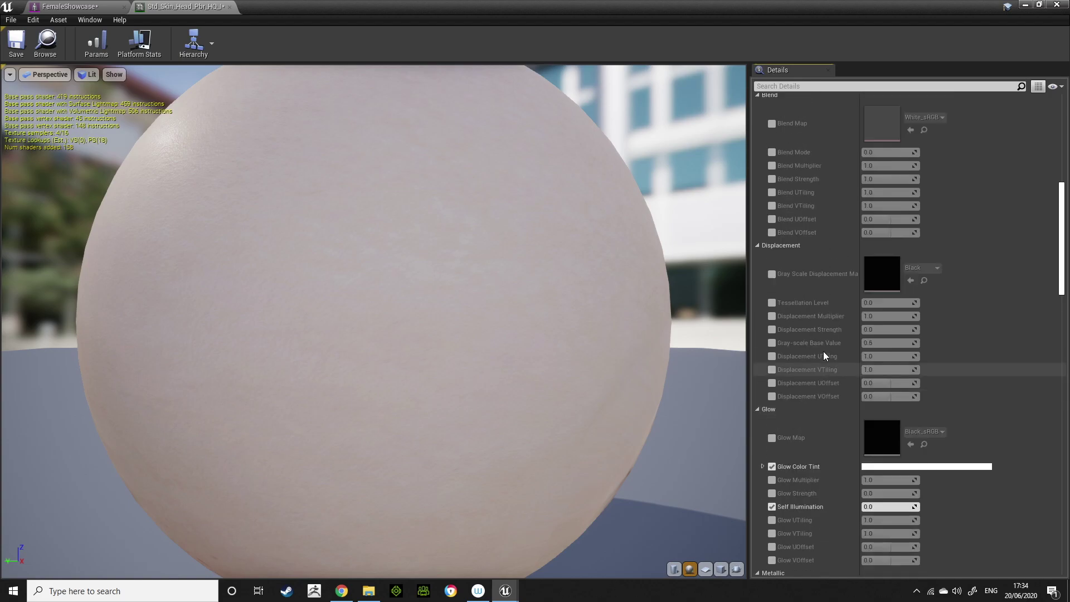
scroll(822, 351, up, 5)
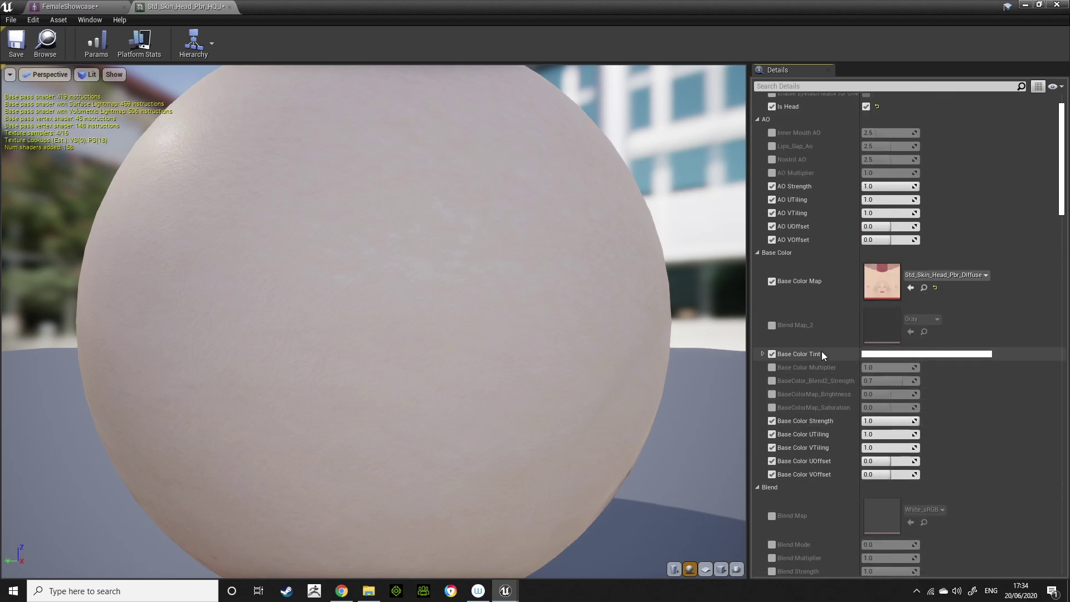
click(229, 8)
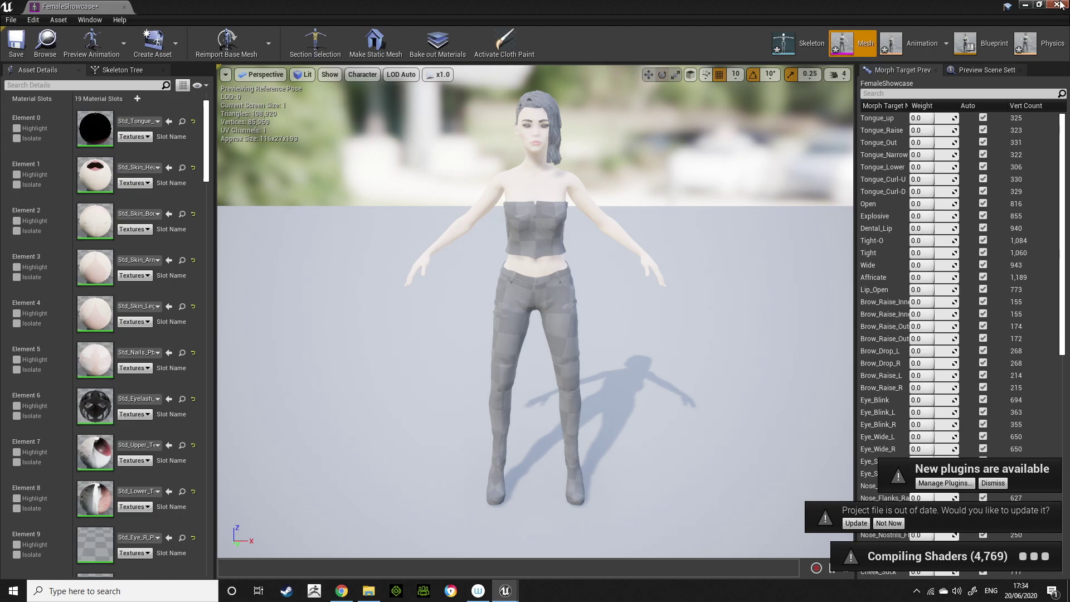
click(1056, 6)
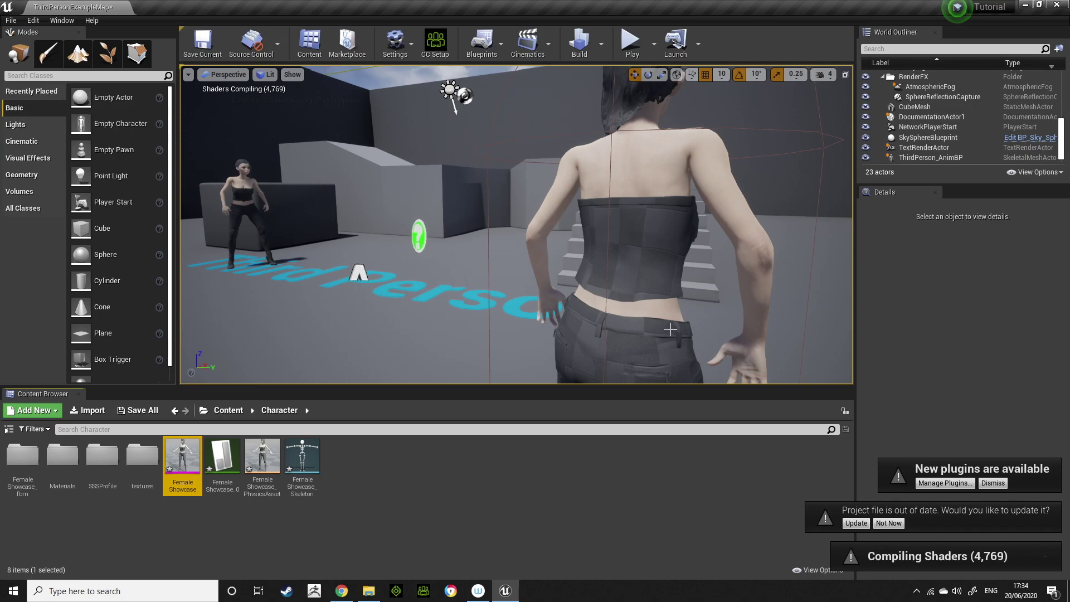